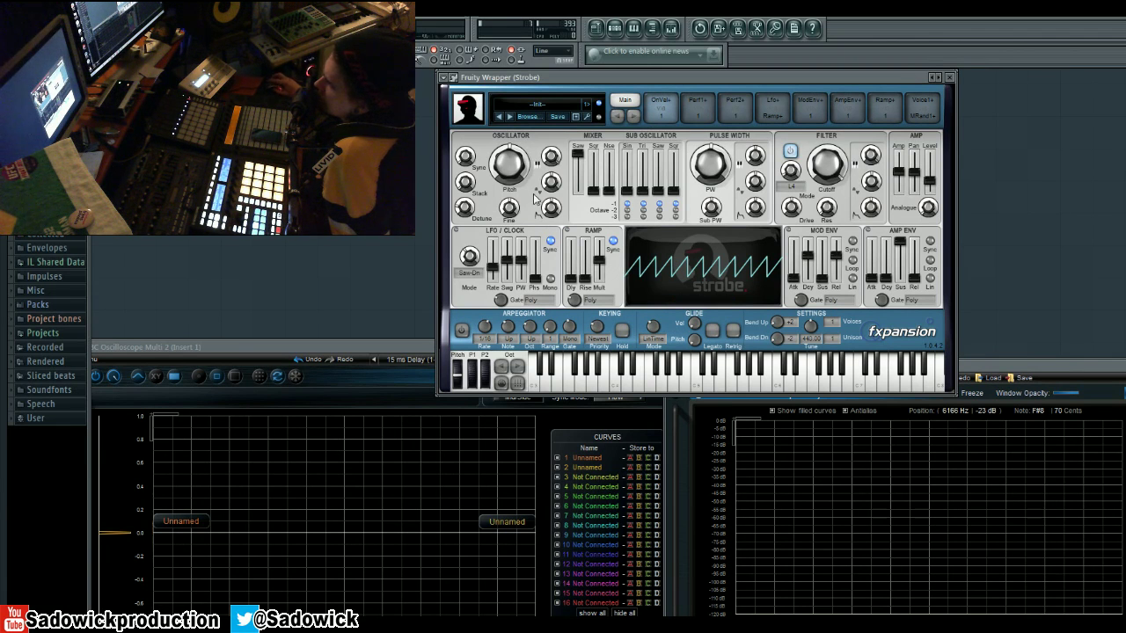
Step: Set the pitch bend range to +12 and -12 and try different voice counts in the synth's global settings
{"action": "mouse_move", "coordinate": [467, 212]}
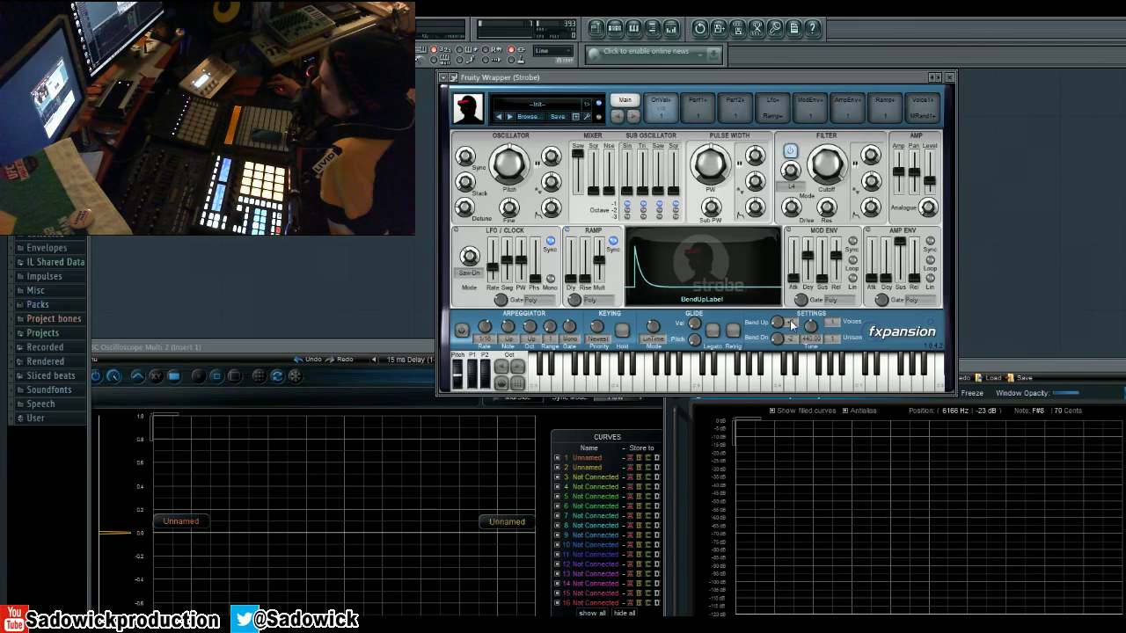
{"action": "left_click_drag", "start_coordinate": [780, 288], "coordinate": [776, 268]}
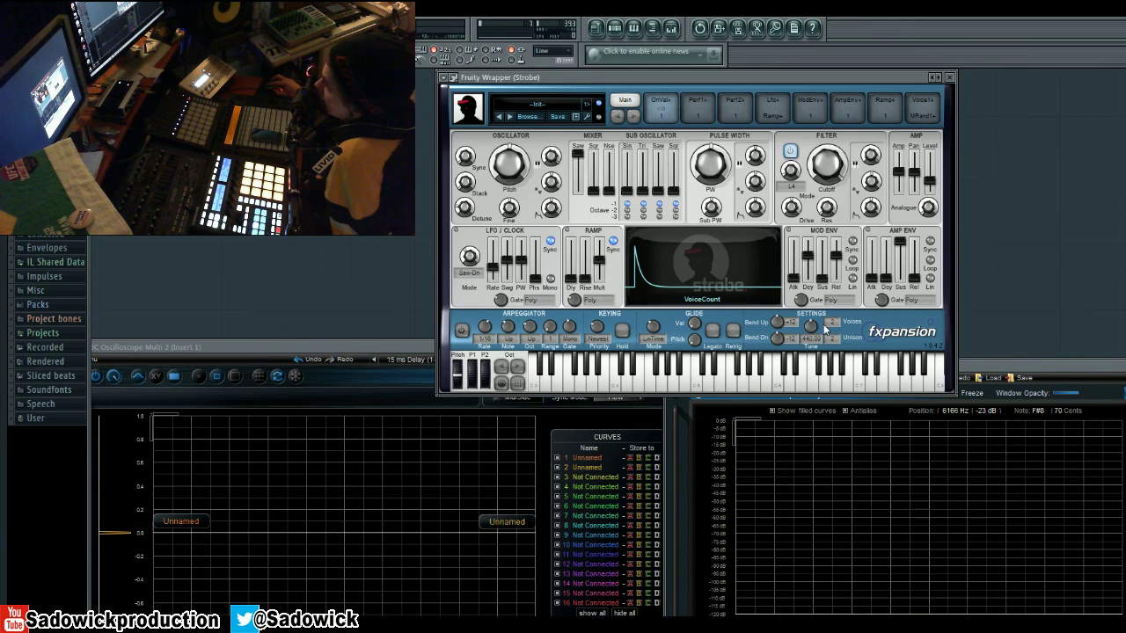
{"action": "left_click_drag", "start_coordinate": [835, 321], "coordinate": [836, 344]}
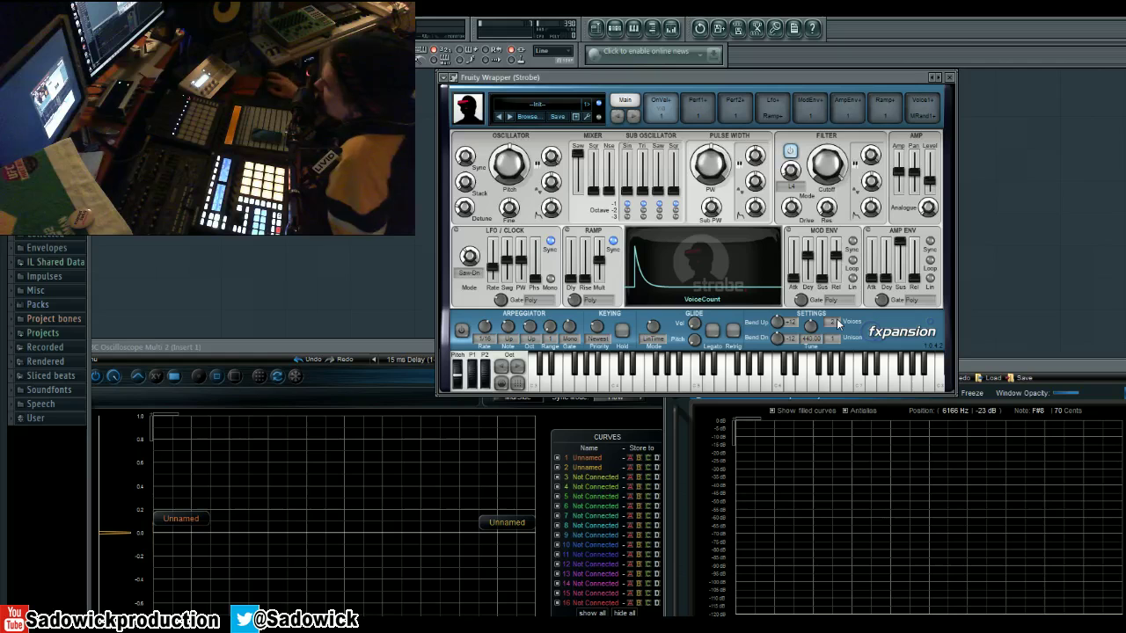
{"action": "left_click_drag", "start_coordinate": [839, 322], "coordinate": [841, 313]}
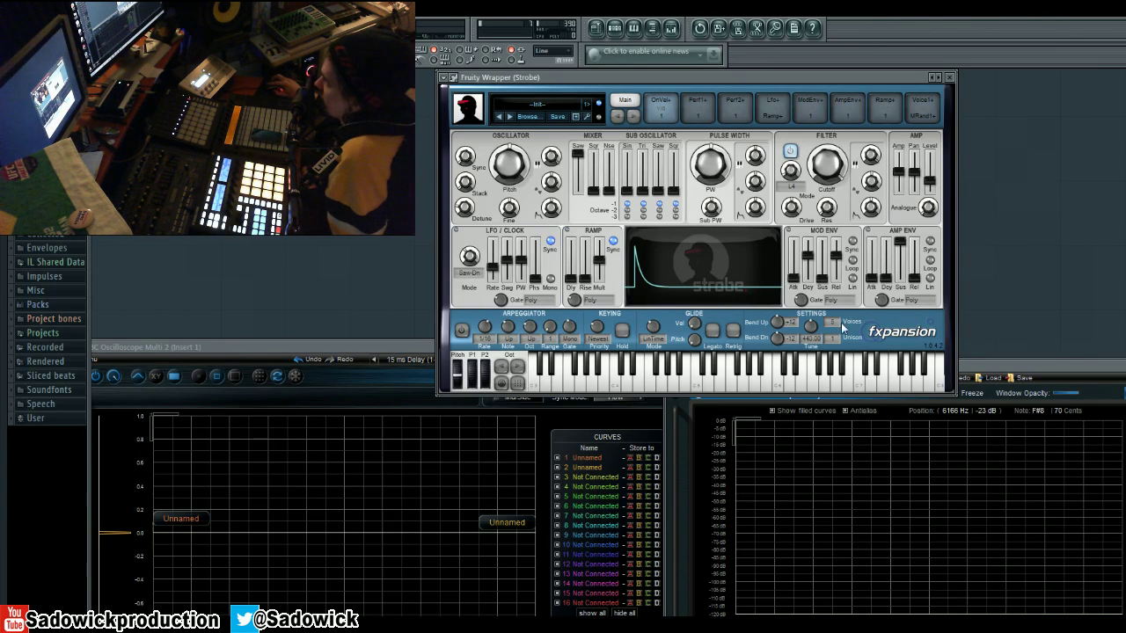
{"action": "left_click_drag", "start_coordinate": [835, 327], "coordinate": [836, 340]}
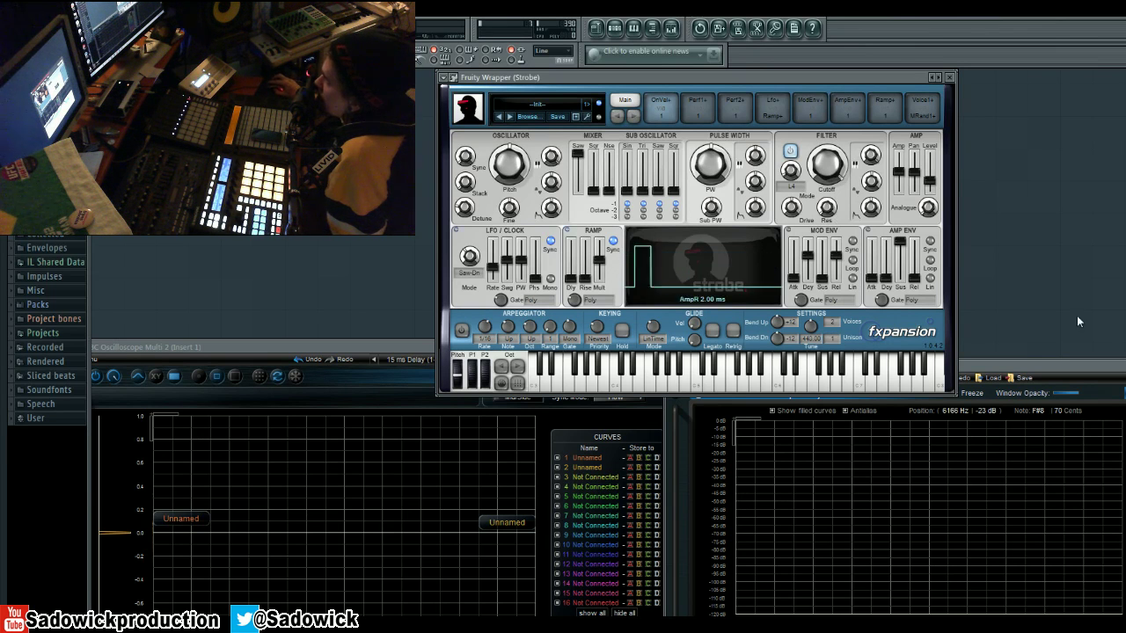
Step: Lengthen the amp envelope's release while trying higher unison and voice counts, and return the counts to 1 and the release to short
{"action": "left_click_drag", "start_coordinate": [914, 283], "coordinate": [930, 252]}
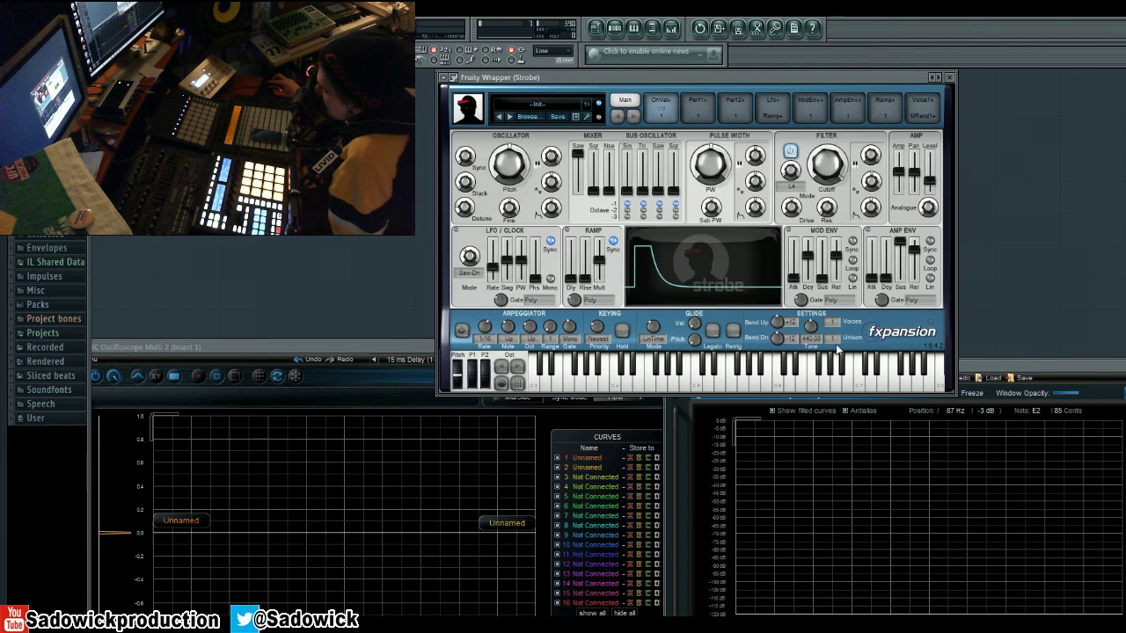
{"action": "left_click_drag", "start_coordinate": [839, 339], "coordinate": [838, 331]}
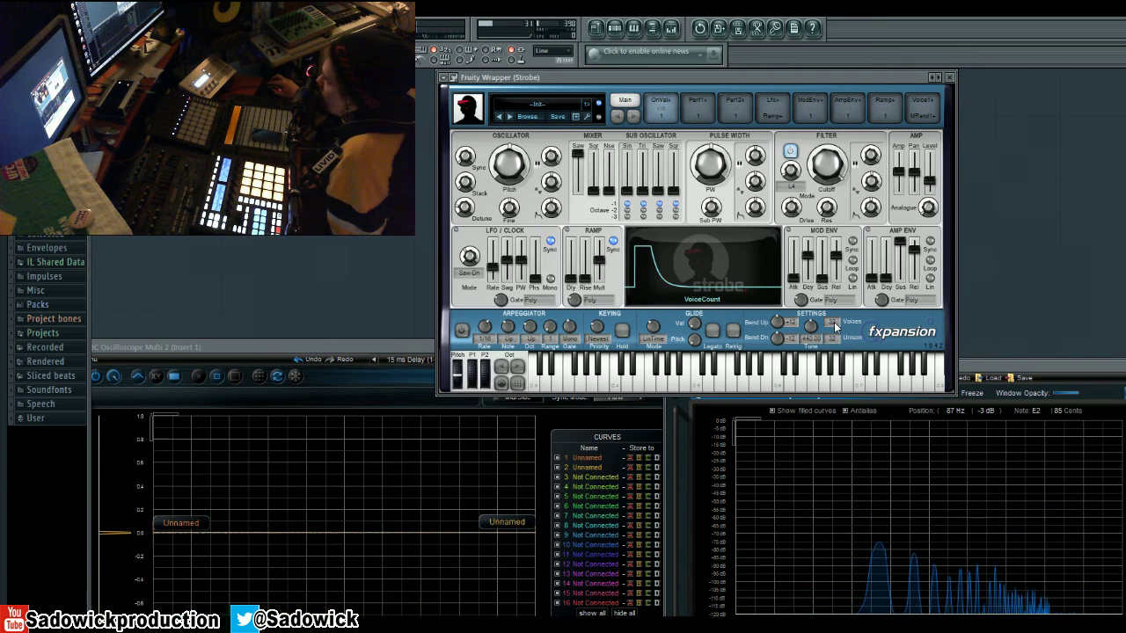
{"action": "left_click_drag", "start_coordinate": [832, 323], "coordinate": [879, 551]}
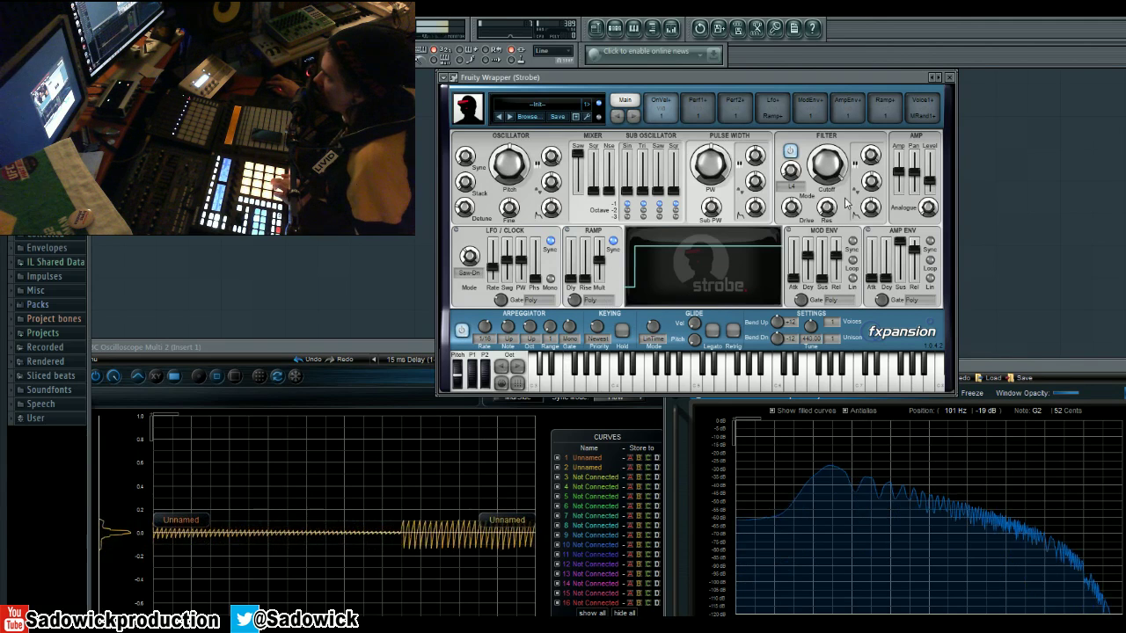
{"action": "mouse_move", "coordinate": [918, 255]}
{"action": "left_click_drag", "start_coordinate": [917, 255], "coordinate": [920, 304]}
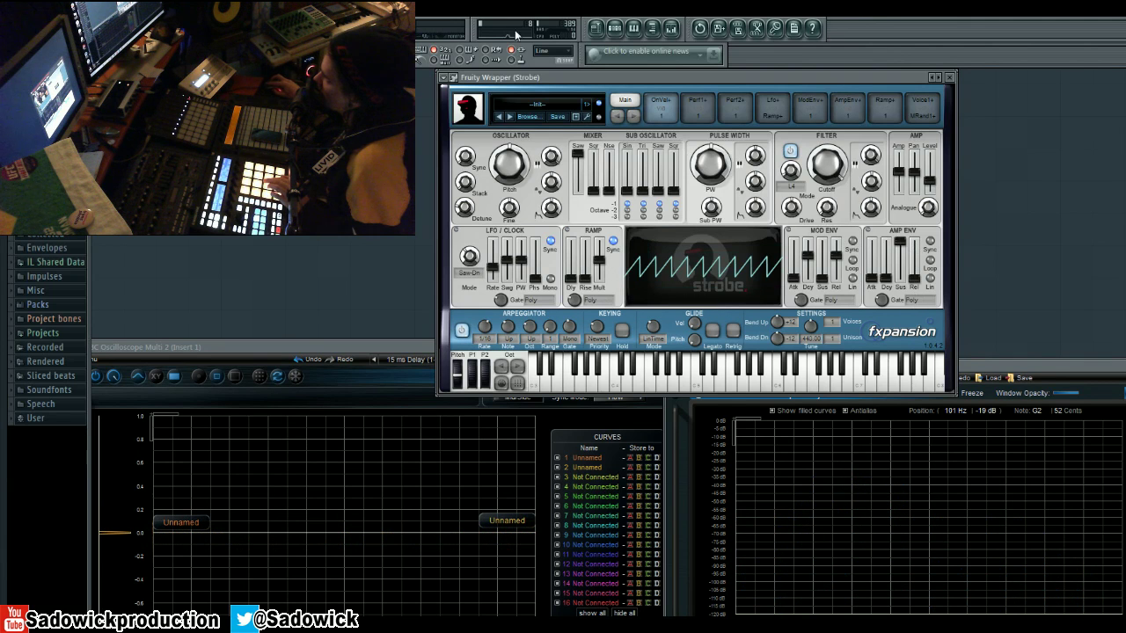
Step: Reload the init preset by stepping to the next one and back, and adjust the arpeggiator's range and gate options
{"action": "left_click", "coordinate": [510, 117]}
{"action": "left_click", "coordinate": [499, 117]}
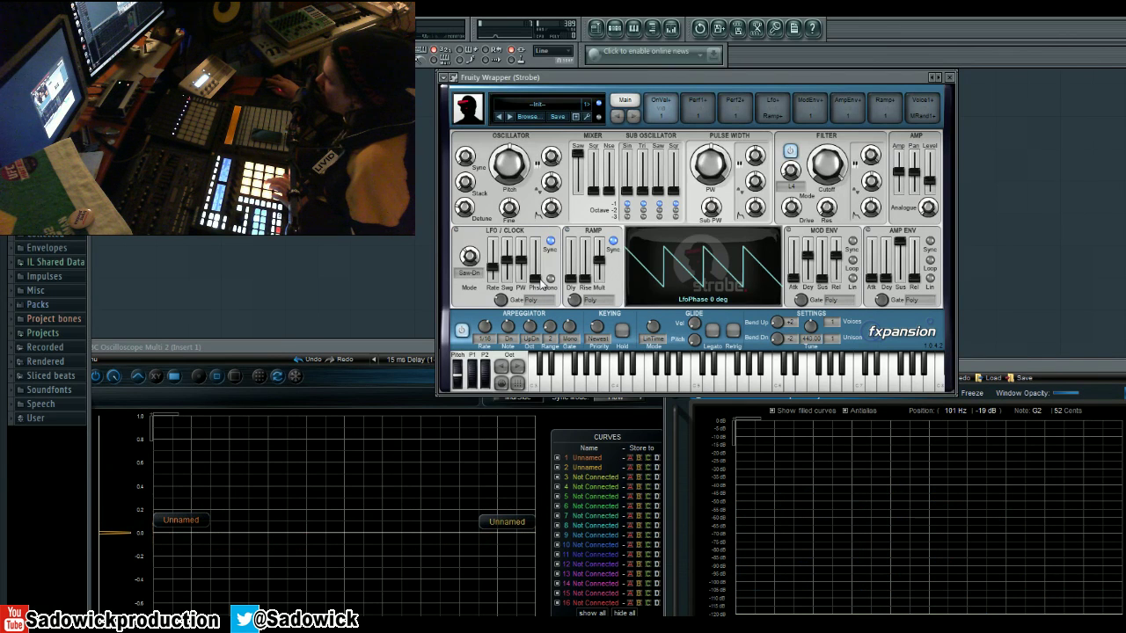
{"action": "left_click_drag", "start_coordinate": [552, 327], "coordinate": [558, 310]}
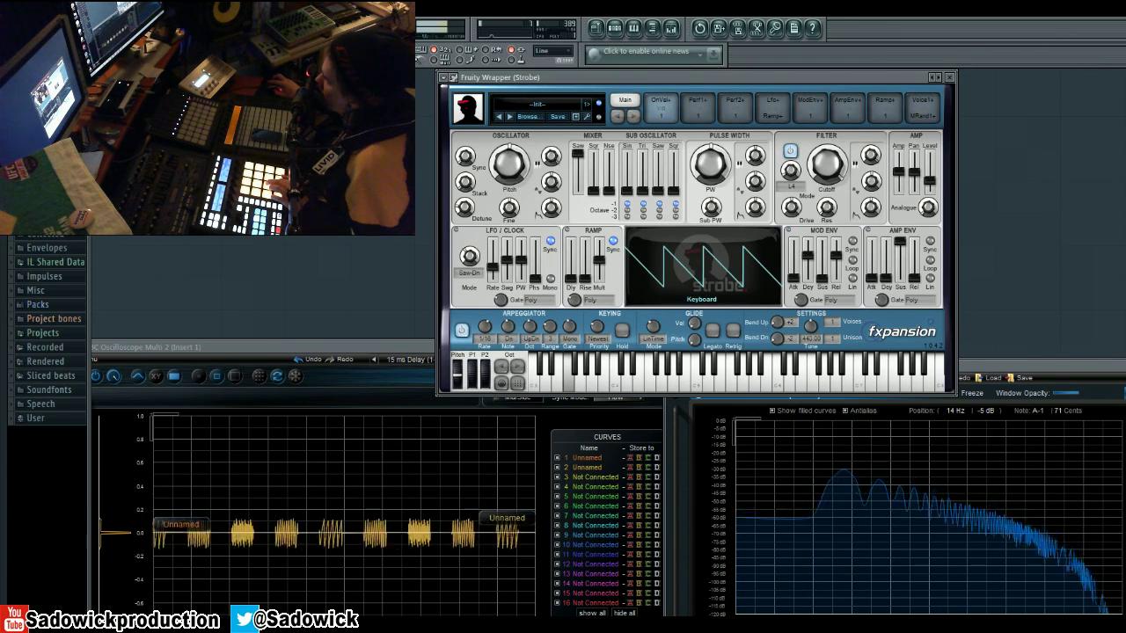
{"action": "left_click", "coordinate": [578, 340]}
{"action": "left_click", "coordinate": [587, 354]}
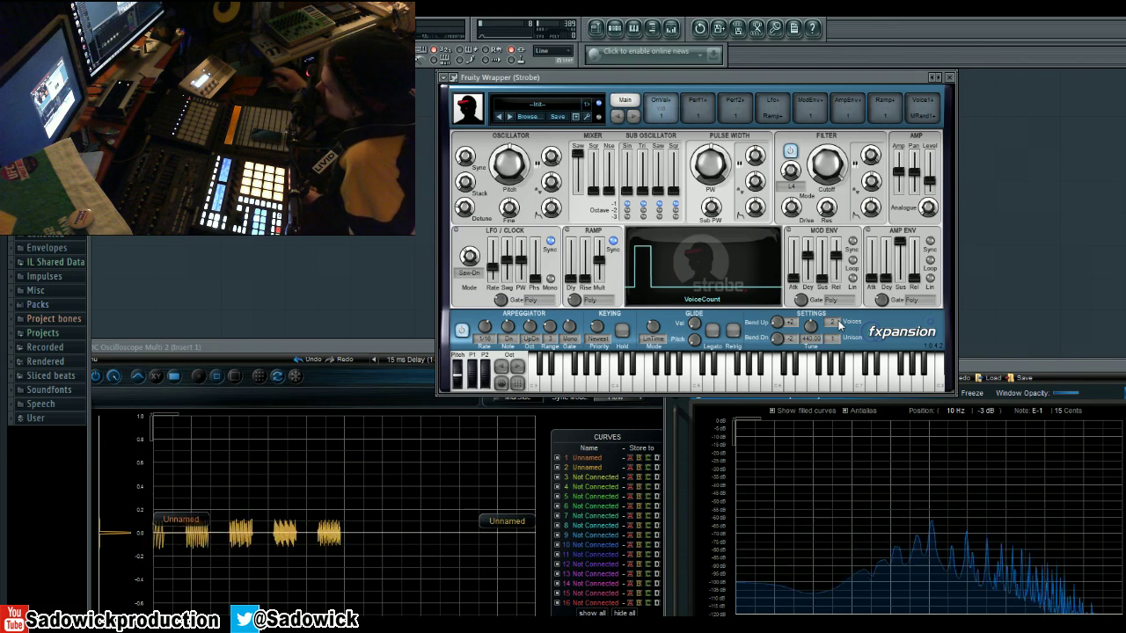
Step: Set up a monophonic glide with one voice, Legato enabled, an adjusted pitch glide amount and LinTime as the glide mode
{"action": "left_click_drag", "start_coordinate": [838, 321], "coordinate": [839, 336]}
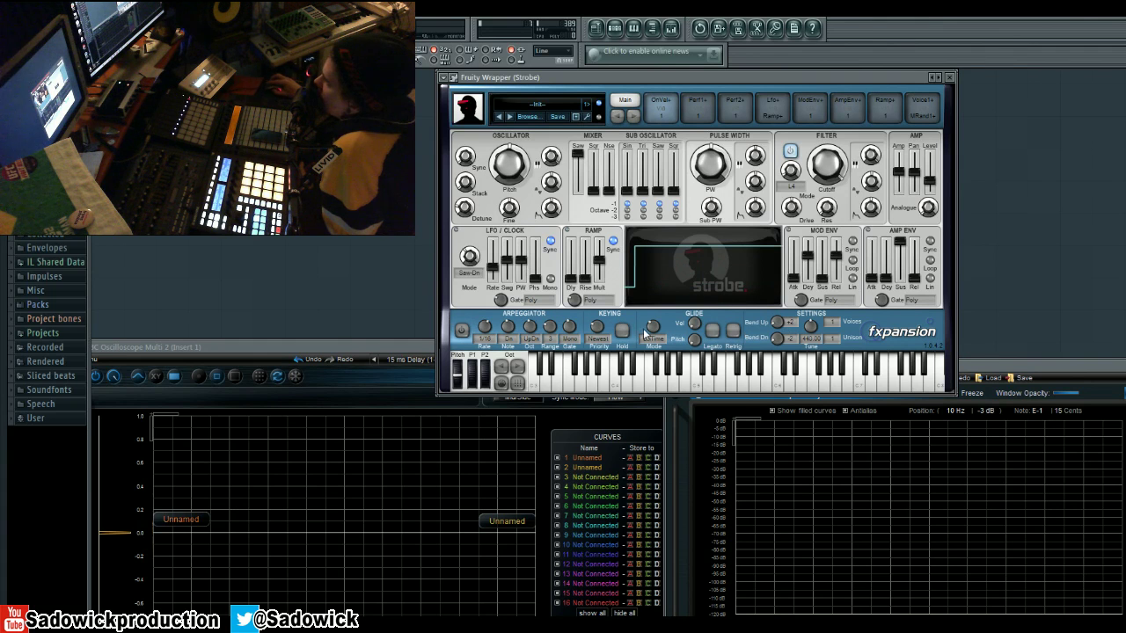
{"action": "left_click", "coordinate": [716, 331]}
{"action": "left_click_drag", "start_coordinate": [707, 297], "coordinate": [701, 350]}
{"action": "left_click", "coordinate": [652, 337]}
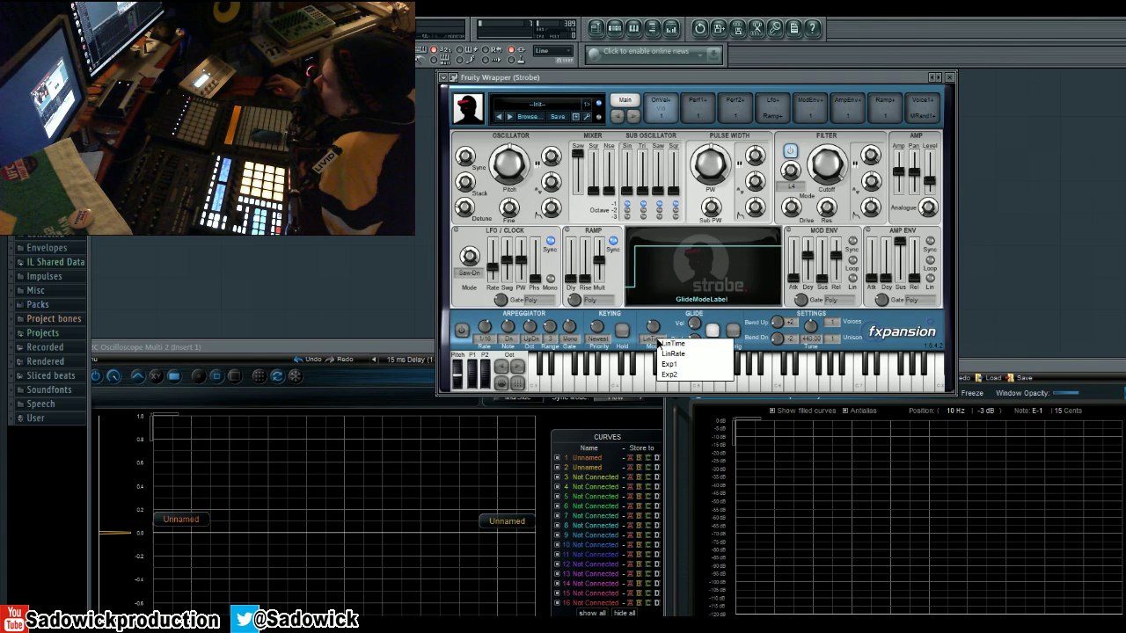
{"action": "left_click", "coordinate": [675, 350]}
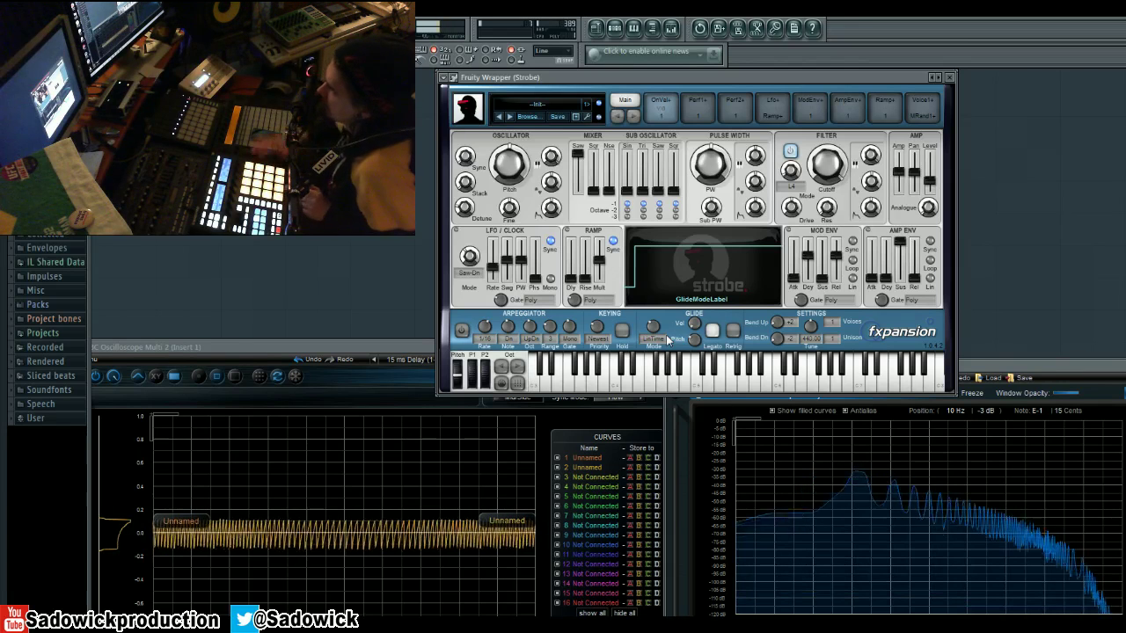
{"action": "left_click_drag", "start_coordinate": [699, 400], "coordinate": [699, 444]}
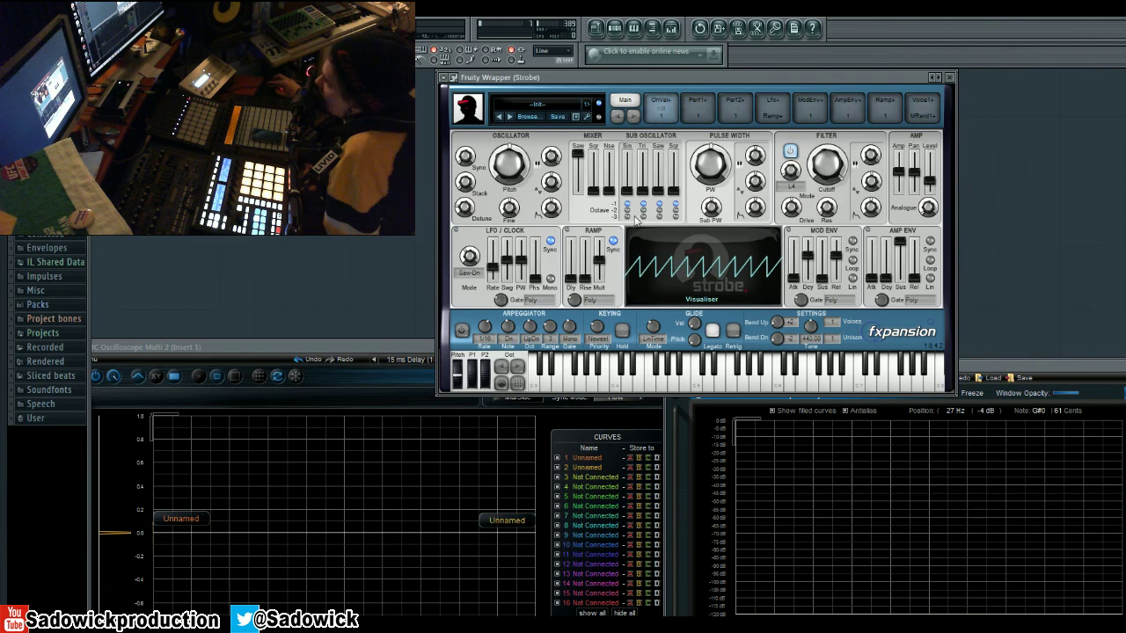
Step: Replace the saw with the square at 100 % in the mixer, and zoom the oscilloscope and set its sync mode to Trigger
{"action": "left_click_drag", "start_coordinate": [606, 197], "coordinate": [580, 190]}
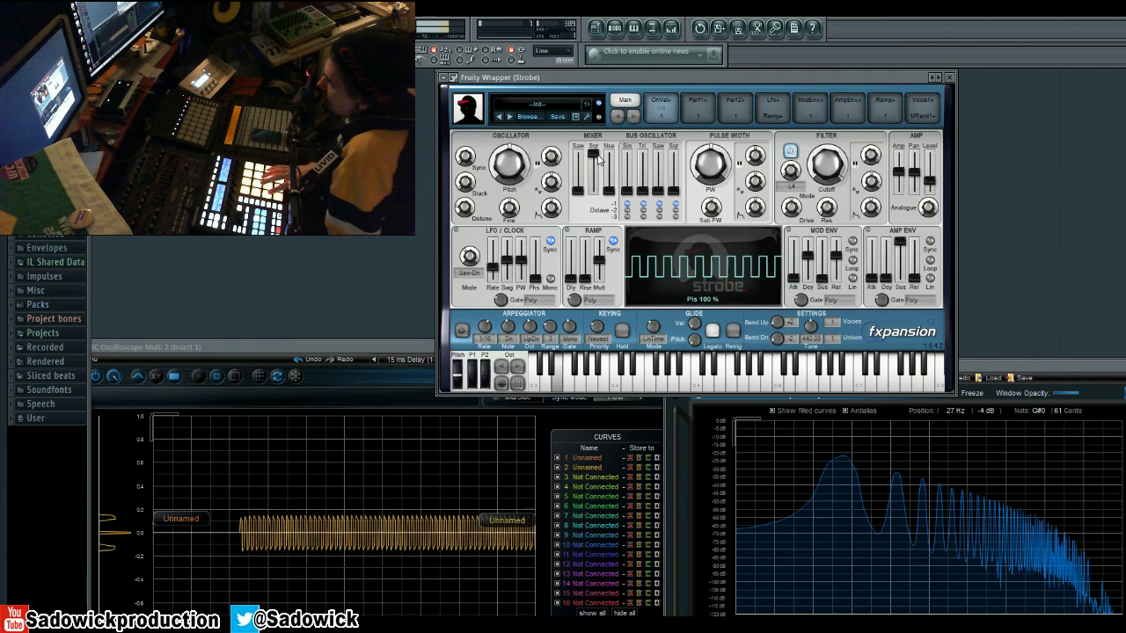
{"action": "left_click_drag", "start_coordinate": [322, 503], "coordinate": [378, 550]}
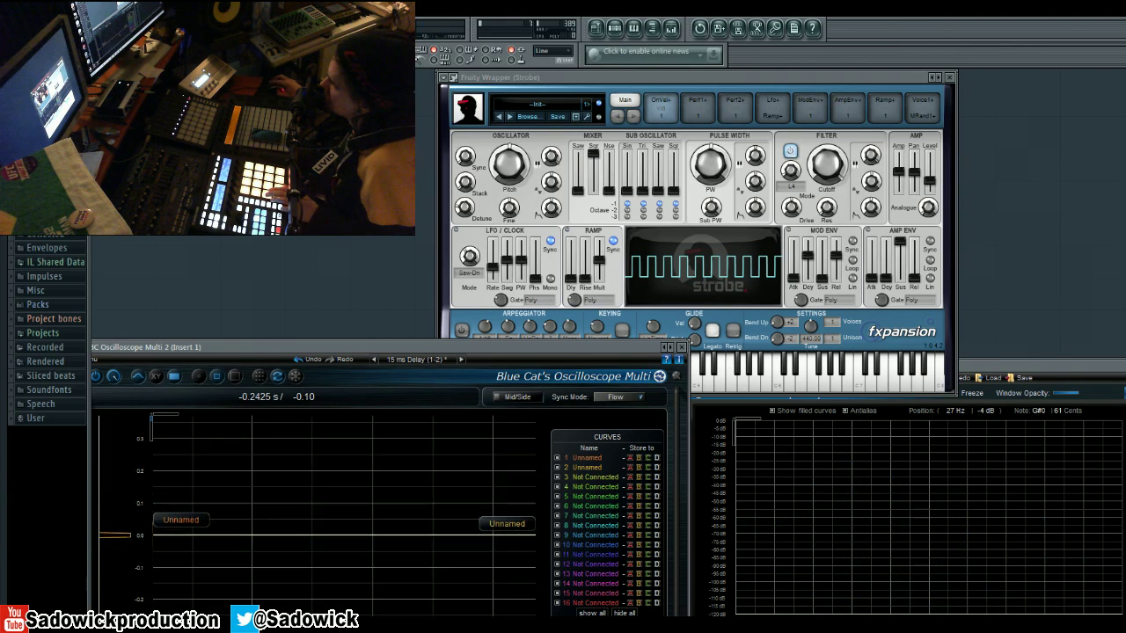
{"action": "left_click", "coordinate": [625, 397]}
{"action": "left_click", "coordinate": [637, 436]}
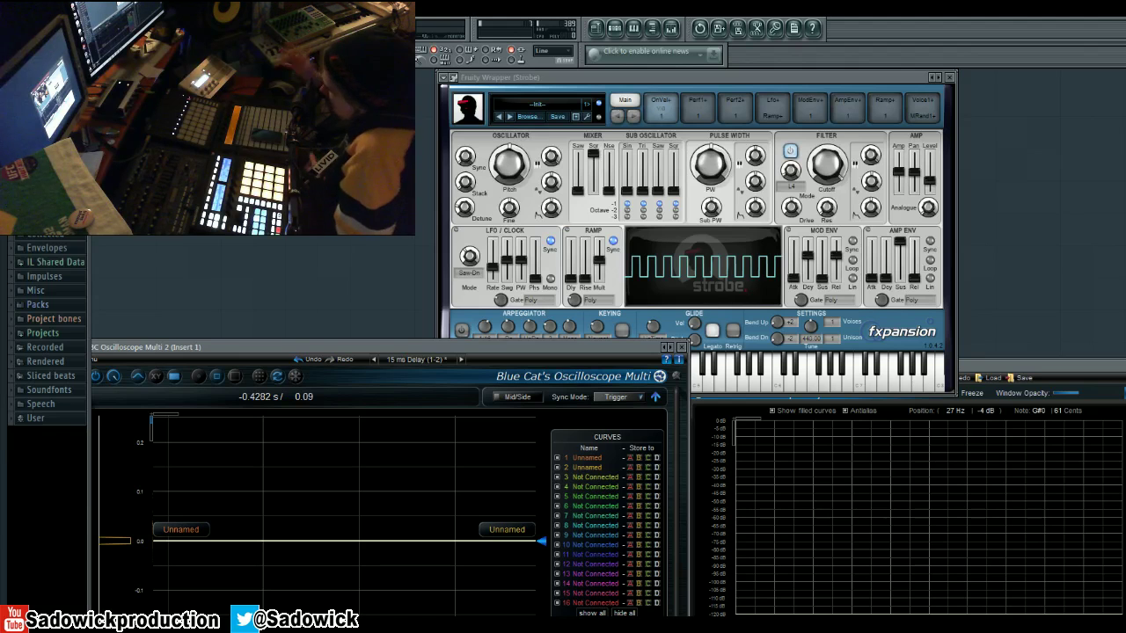
Step: Bring the saw back in place of the square in the mixer, and try an oscillator pitch of +1 st before resetting it to 0
{"action": "left_click_drag", "start_coordinate": [595, 155], "coordinate": [575, 115]}
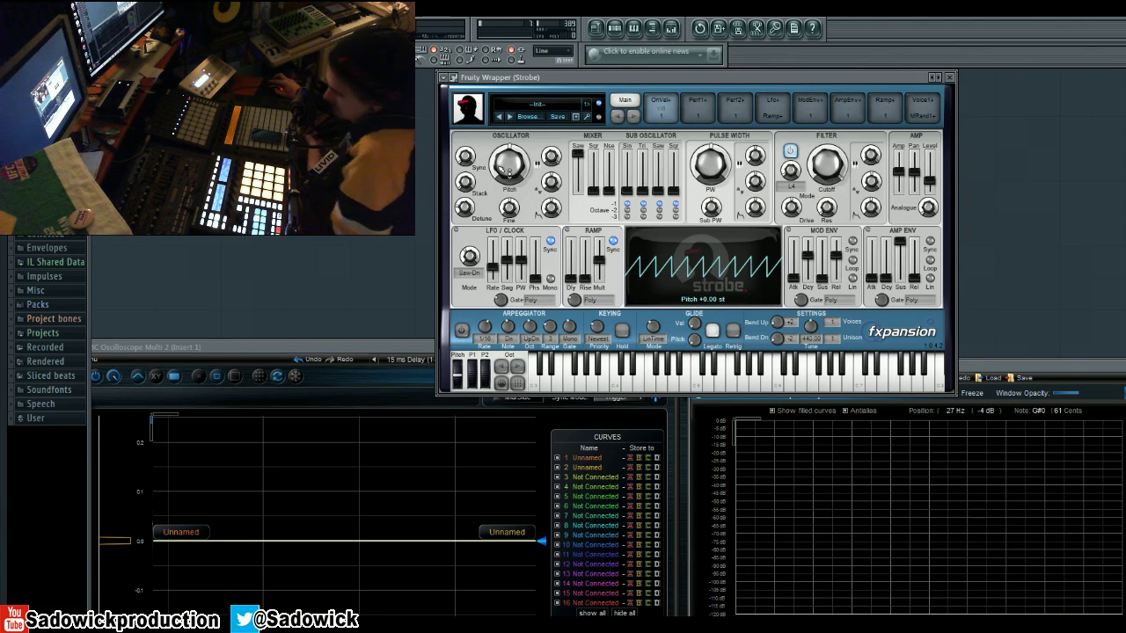
{"action": "mouse_move", "coordinate": [505, 172]}
{"action": "left_mouse_down"}
{"action": "mouse_move", "coordinate": [509, 117]}
{"action": "mouse_move", "coordinate": [520, 175]}
{"action": "left_mouse_up"}
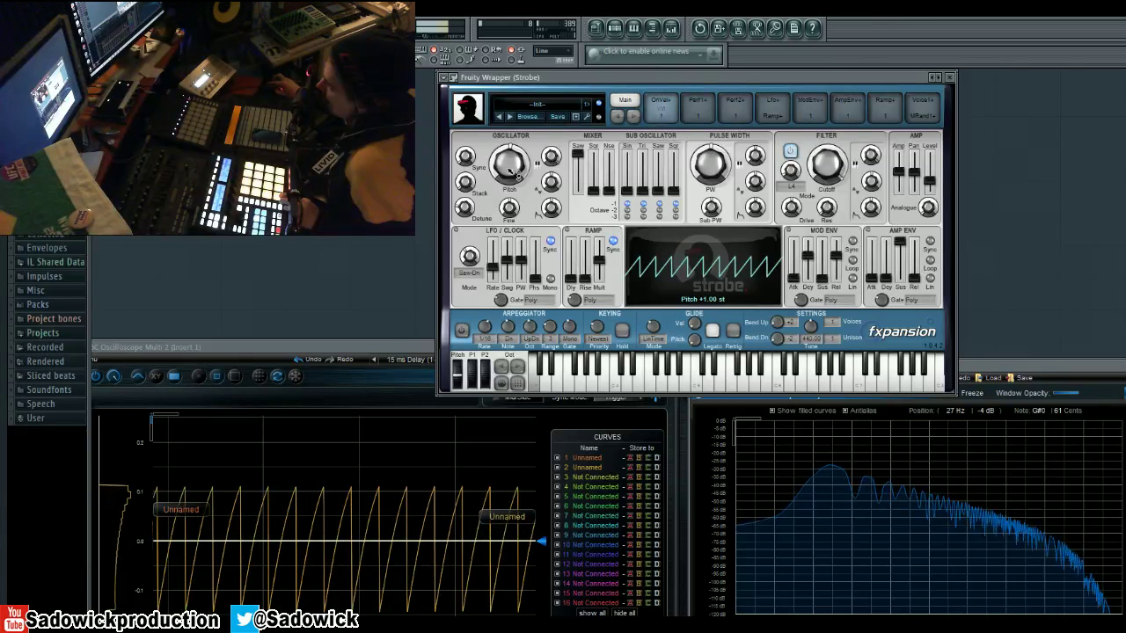
{"action": "double_click", "coordinate": [513, 168]}
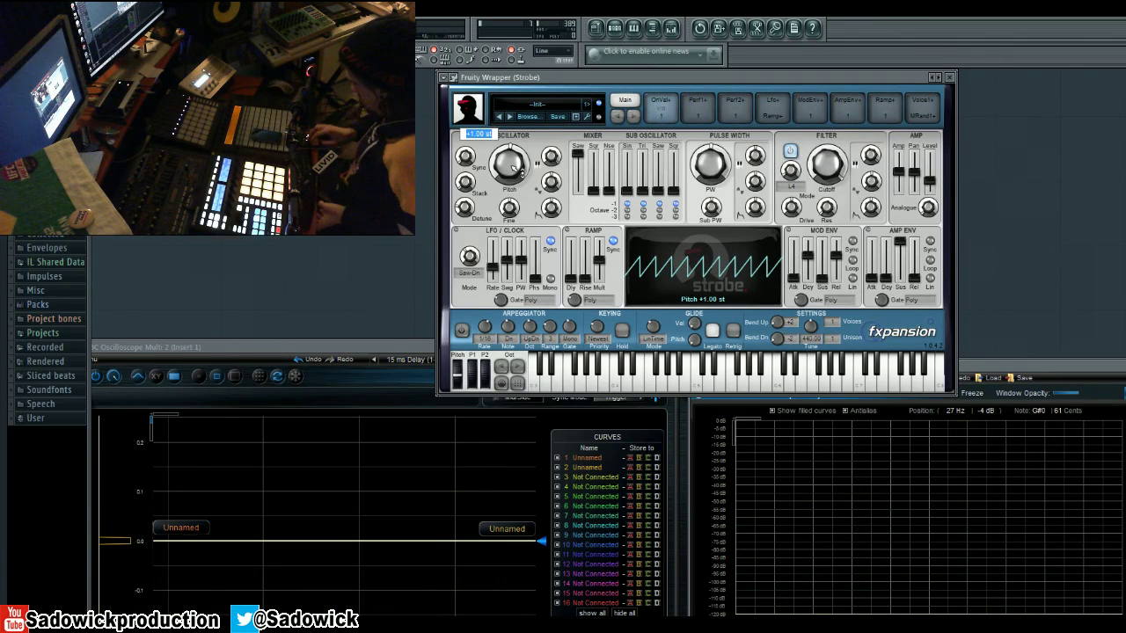
{"action": "type", "text": "0"}
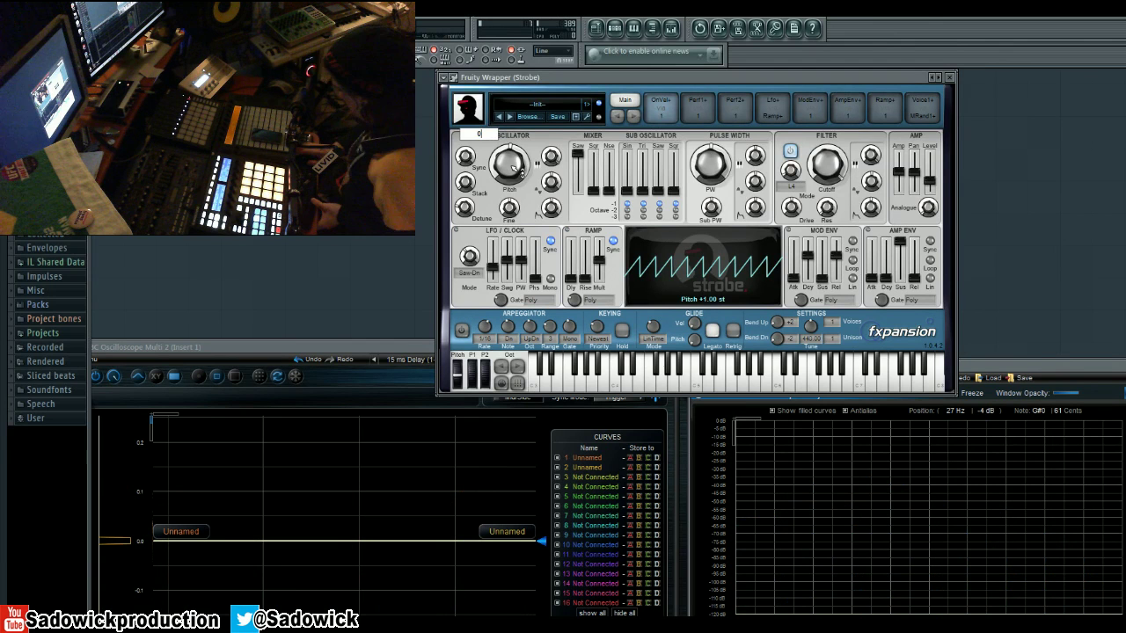
{"action": "key", "text": "Return"}
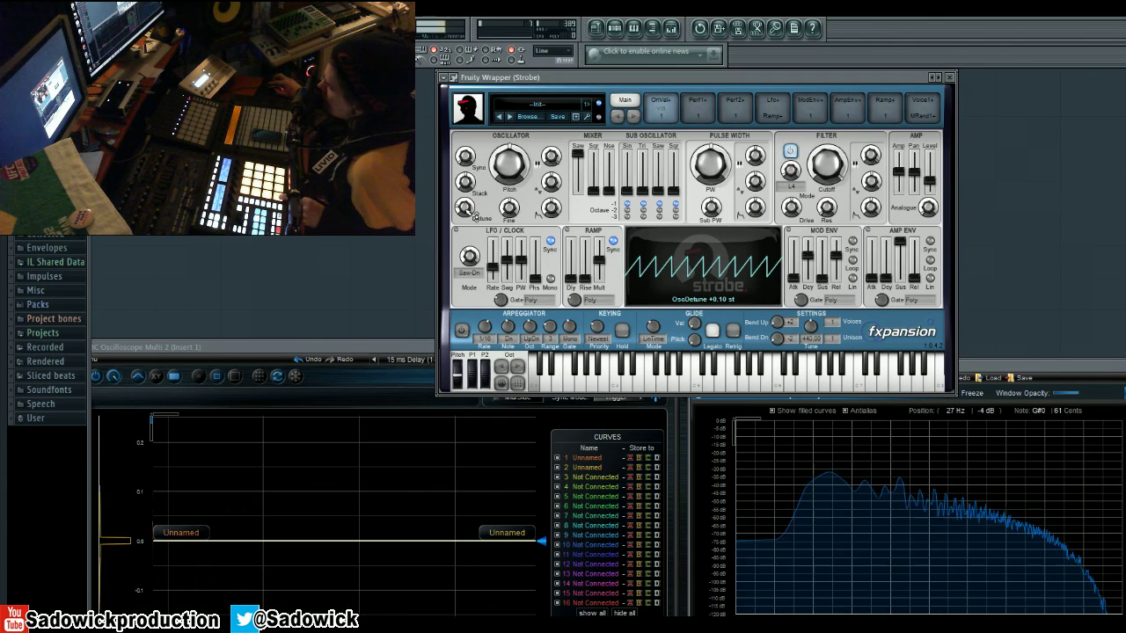
Step: Raise the oscillator stack to 5 and sweep its detune between about +1.92 st and +0.16 st
{"action": "left_click_drag", "start_coordinate": [466, 183], "coordinate": [466, 157]}
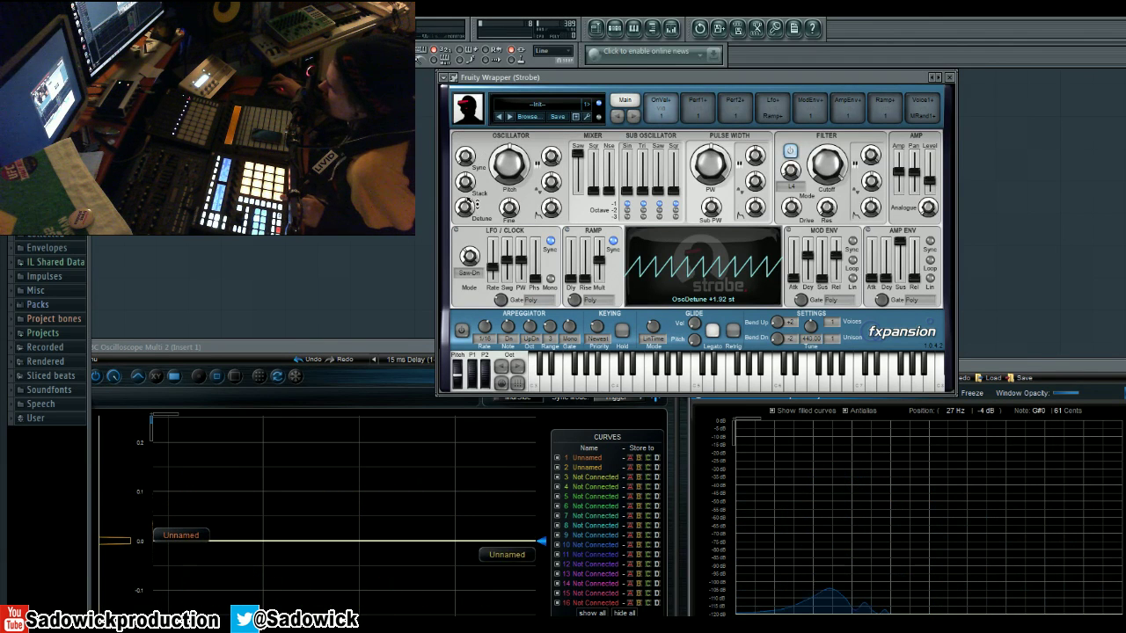
{"action": "left_click_drag", "start_coordinate": [478, 211], "coordinate": [482, 200]}
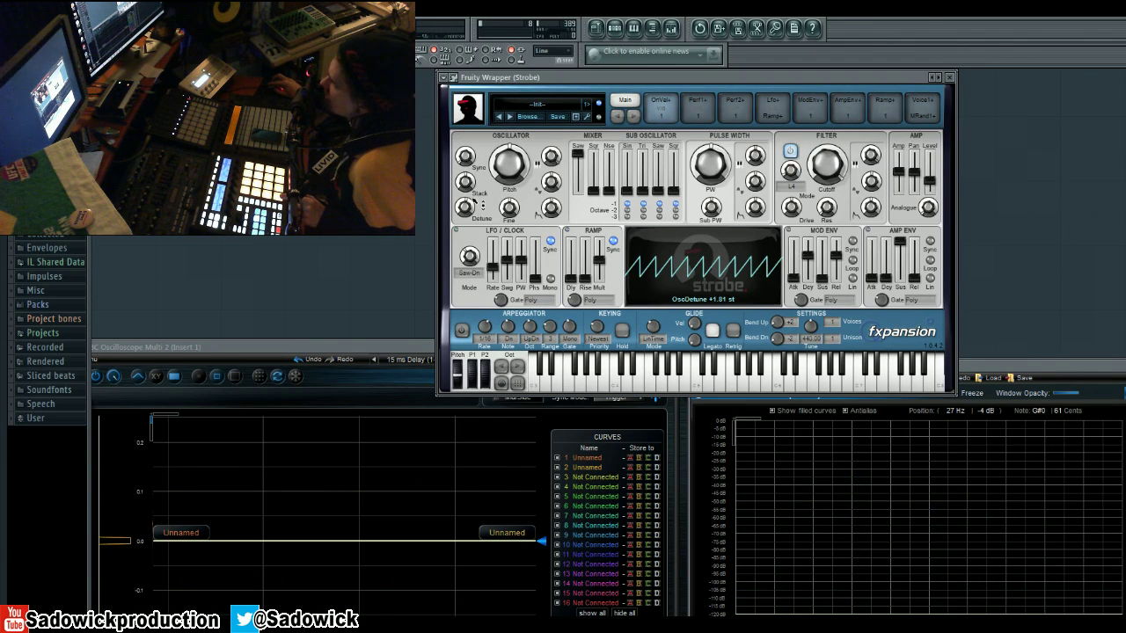
{"action": "left_click_drag", "start_coordinate": [467, 213], "coordinate": [469, 254]}
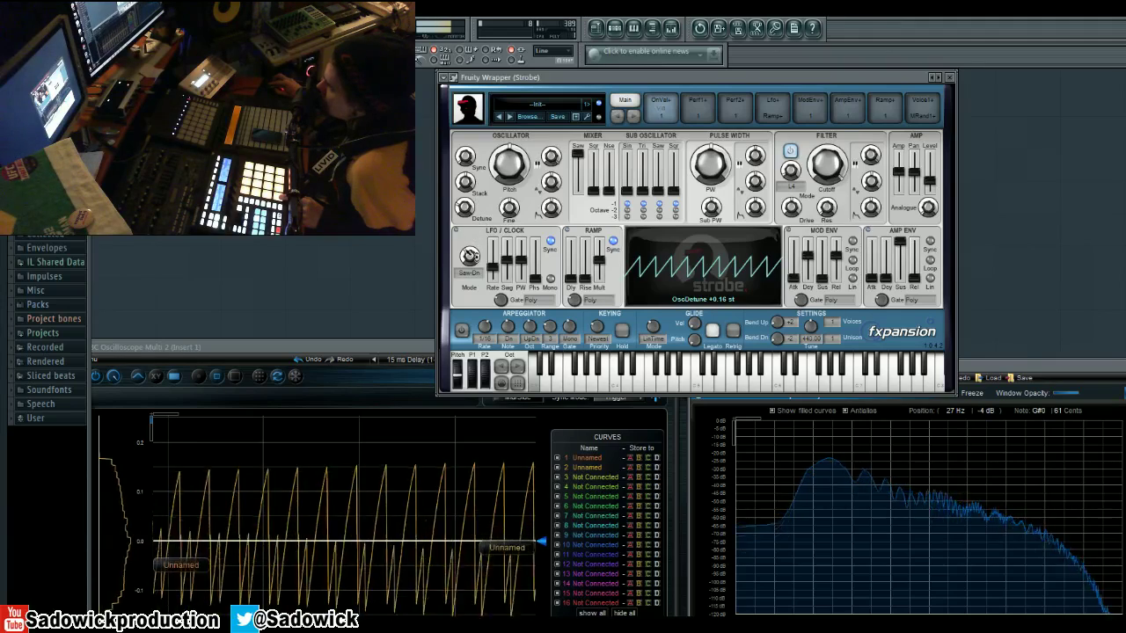
{"action": "left_click", "coordinate": [469, 255]}
{"action": "left_click", "coordinate": [471, 185]}
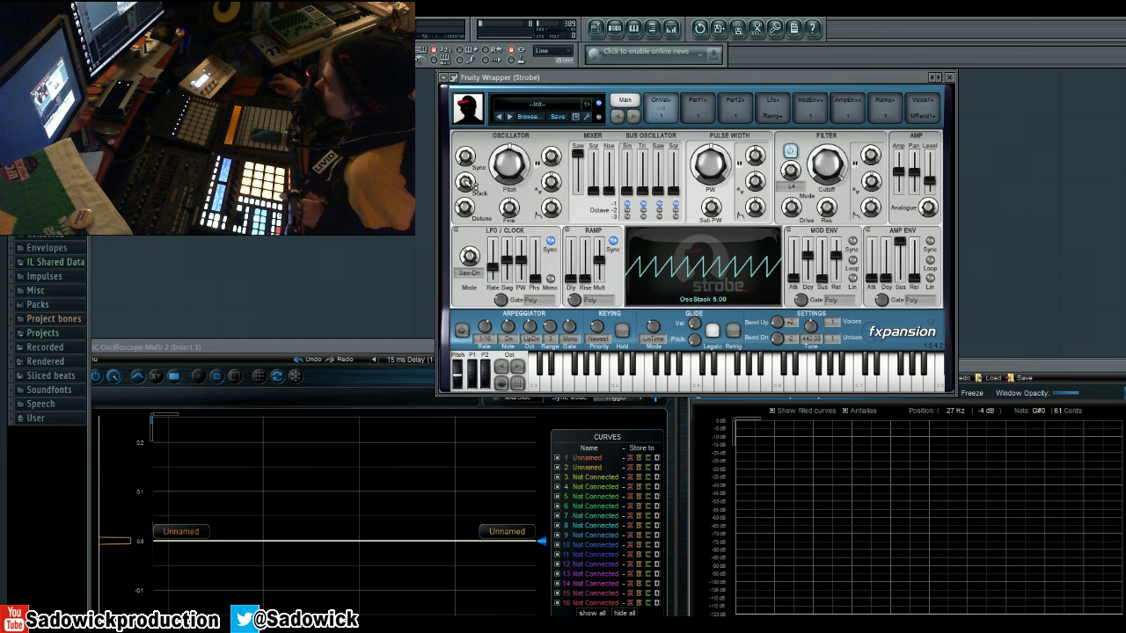
{"action": "left_click_drag", "start_coordinate": [469, 215], "coordinate": [468, 208]}
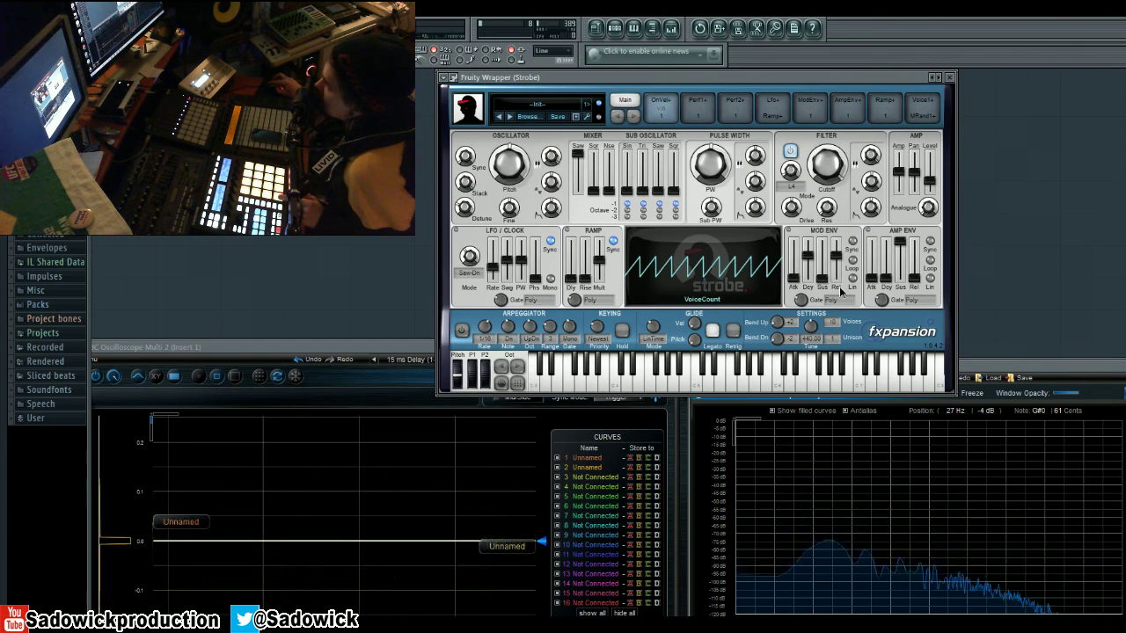
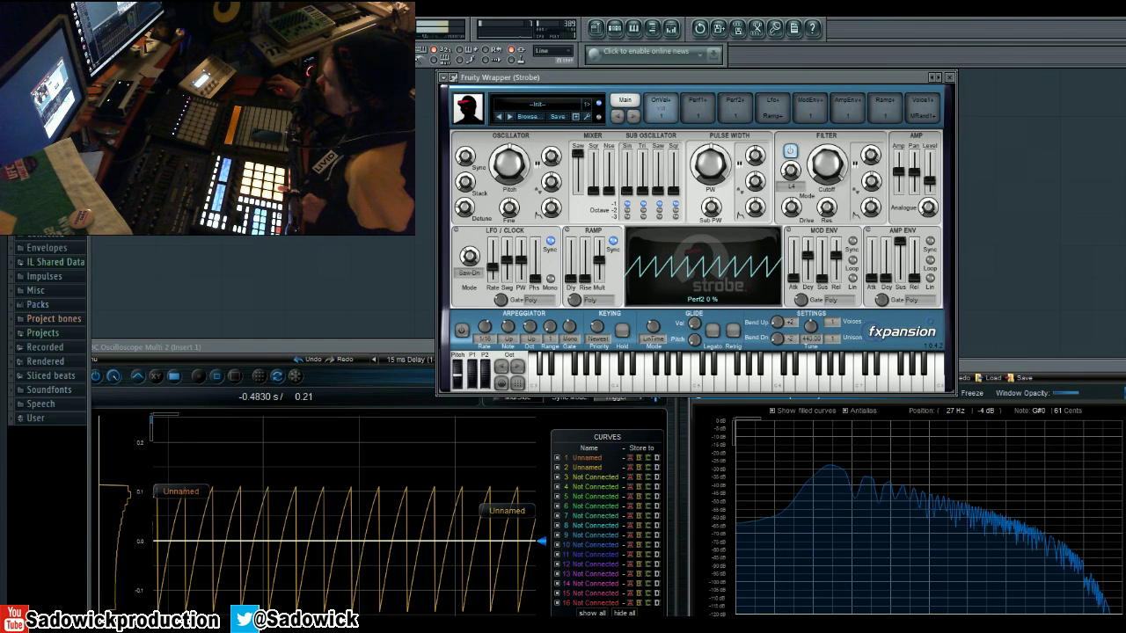
Step: Sweep the oscillator's sync pitch up to about +16 st, reset it to 0 st, and raise it again past +12 st
{"action": "left_click_drag", "start_coordinate": [481, 167], "coordinate": [447, 176]}
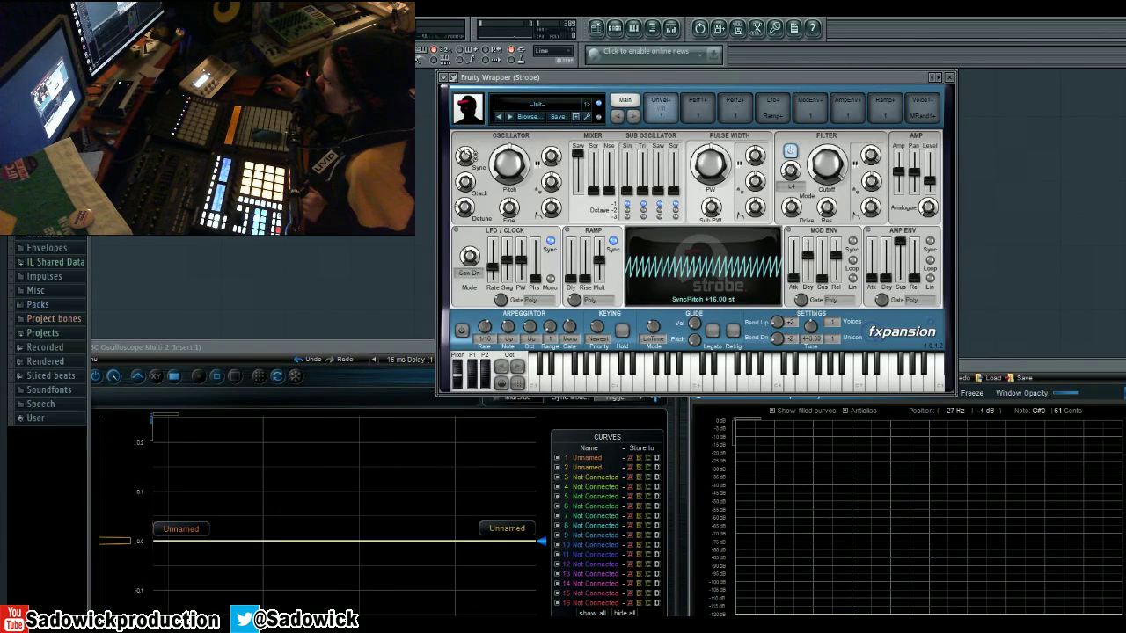
{"action": "left_click_drag", "start_coordinate": [466, 161], "coordinate": [474, 166]}
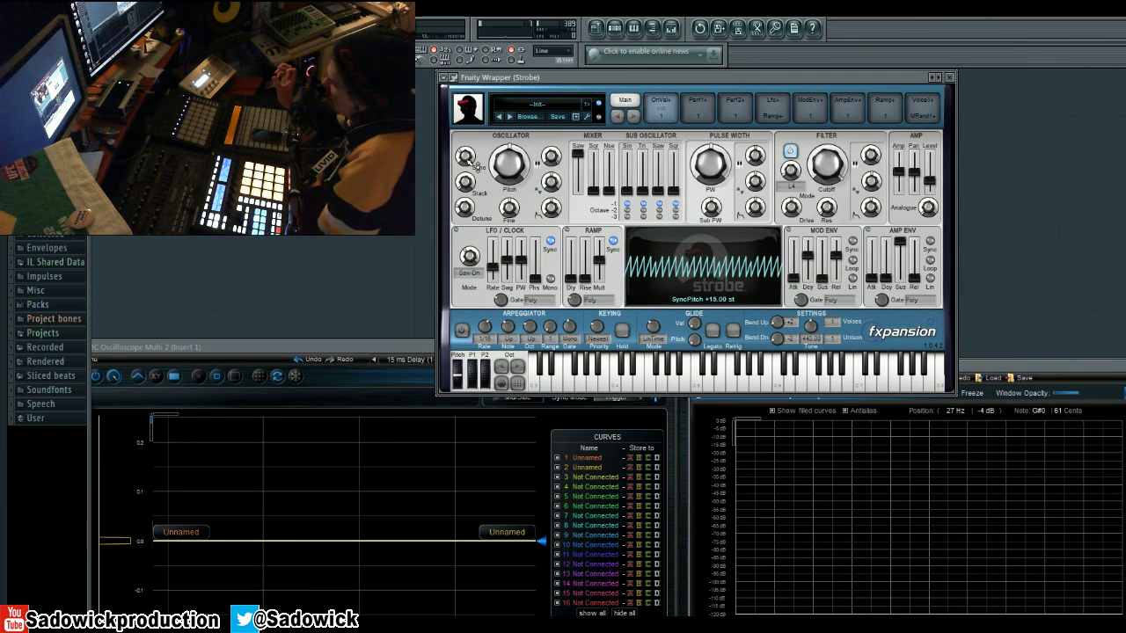
{"action": "left_click_drag", "start_coordinate": [478, 167], "coordinate": [474, 154]}
{"action": "double_click", "coordinate": [473, 154]}
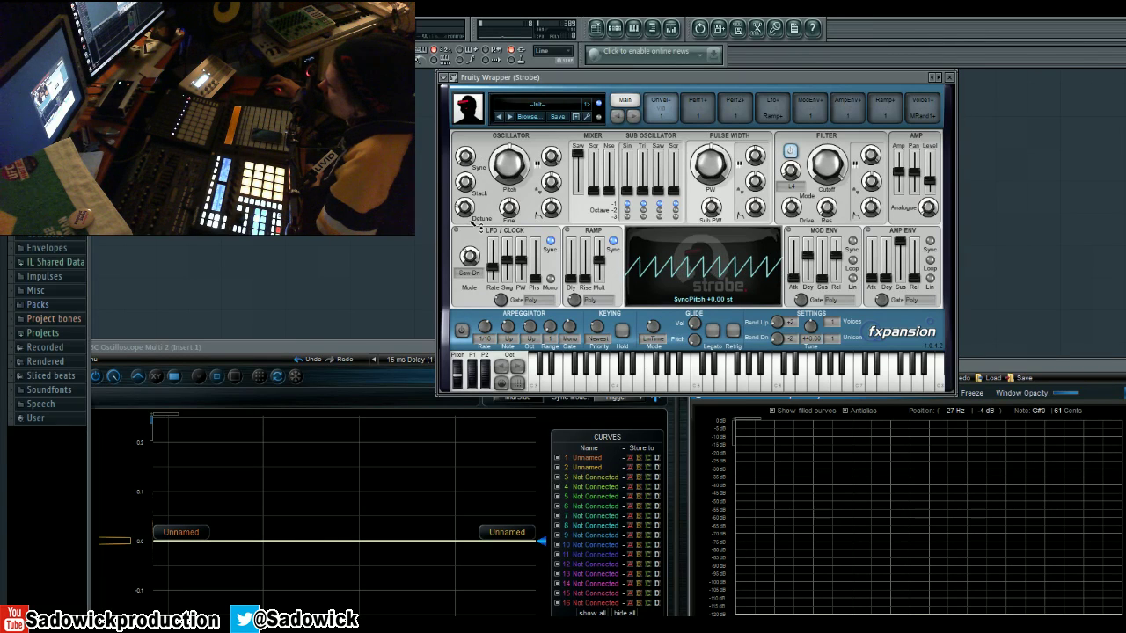
{"action": "left_click_drag", "start_coordinate": [472, 167], "coordinate": [467, 136]}
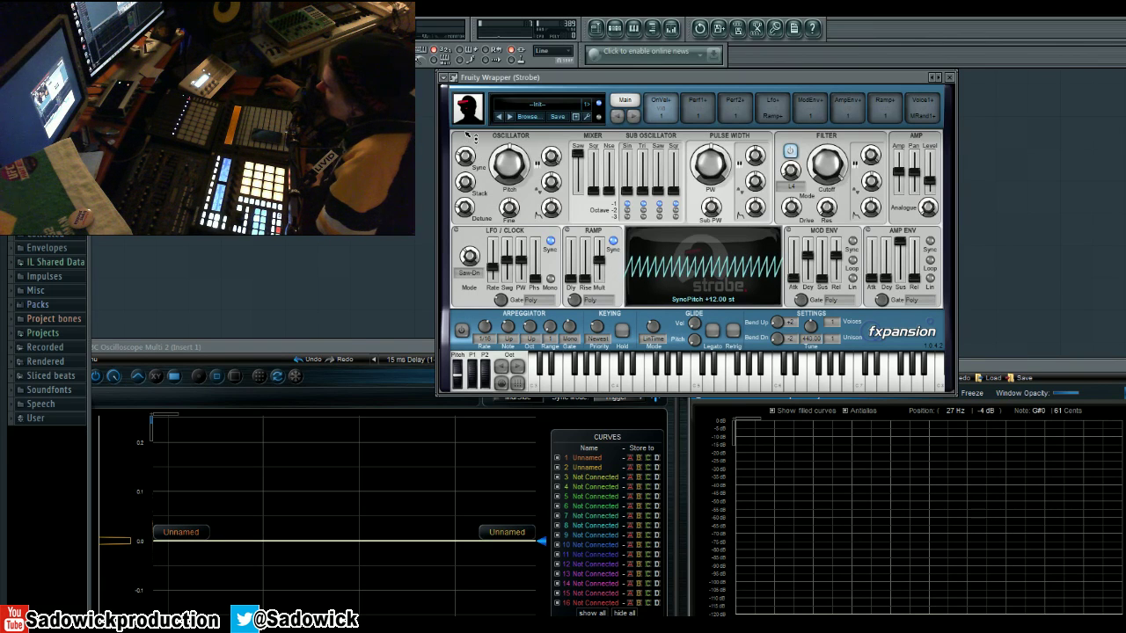
{"action": "left_click_drag", "start_coordinate": [476, 159], "coordinate": [473, 130]}
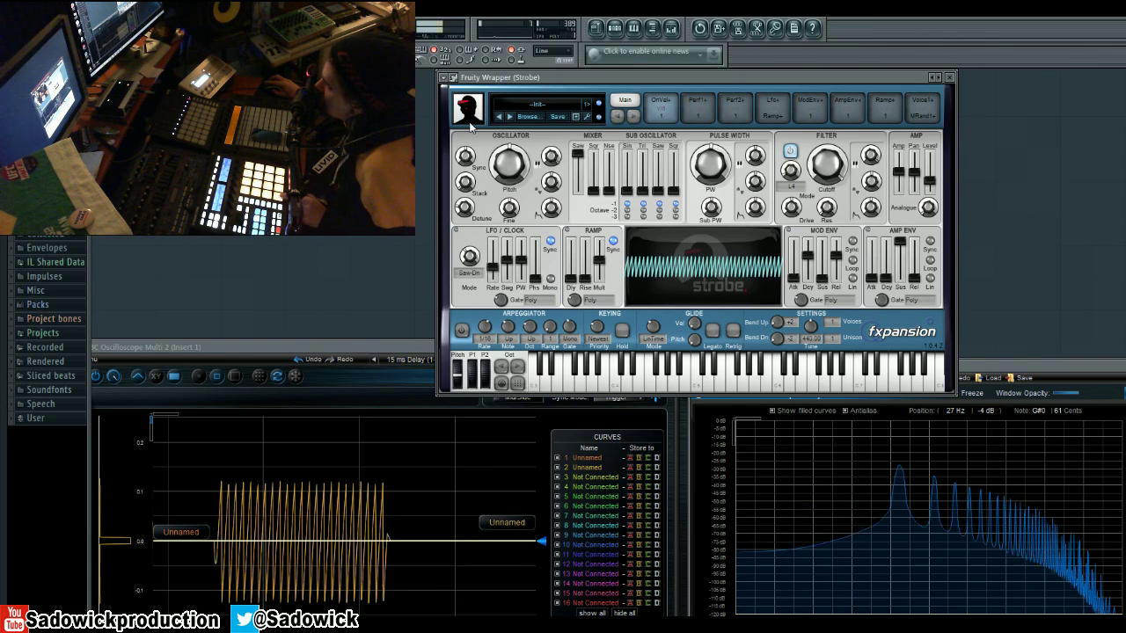
Step: Lower the oscillator's sync pitch, and swap the mixer's saw for the square at 100 % and back to the saw
{"action": "left_click_drag", "start_coordinate": [471, 127], "coordinate": [472, 290]}
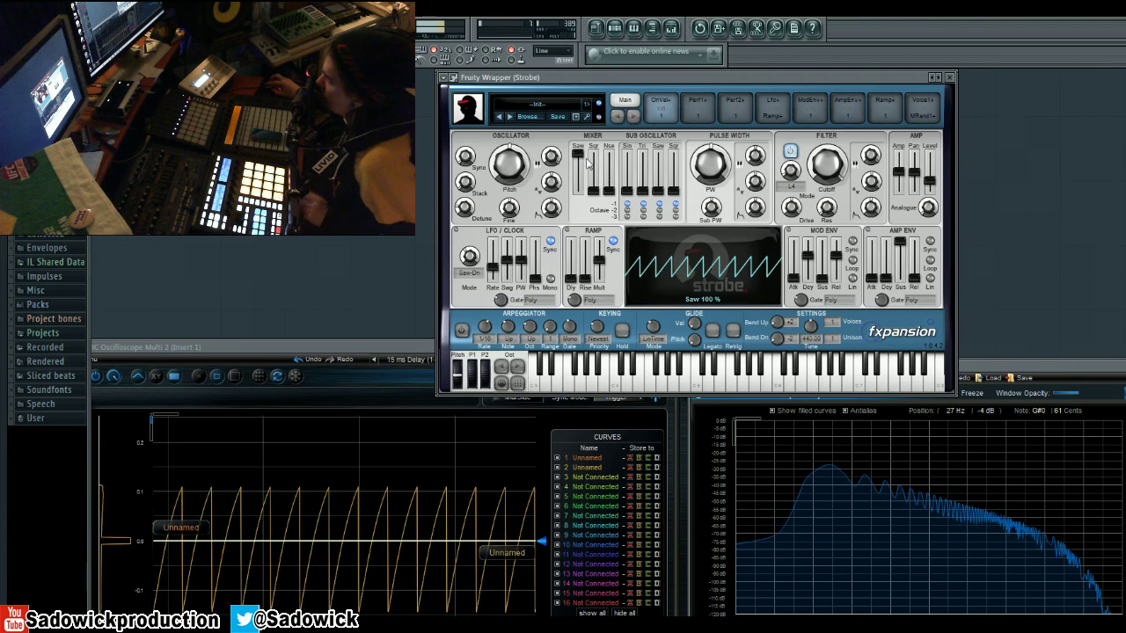
{"action": "mouse_move", "coordinate": [577, 154]}
{"action": "left_mouse_down"}
{"action": "mouse_move", "coordinate": [577, 190]}
{"action": "mouse_move", "coordinate": [593, 153]}
{"action": "left_mouse_up"}
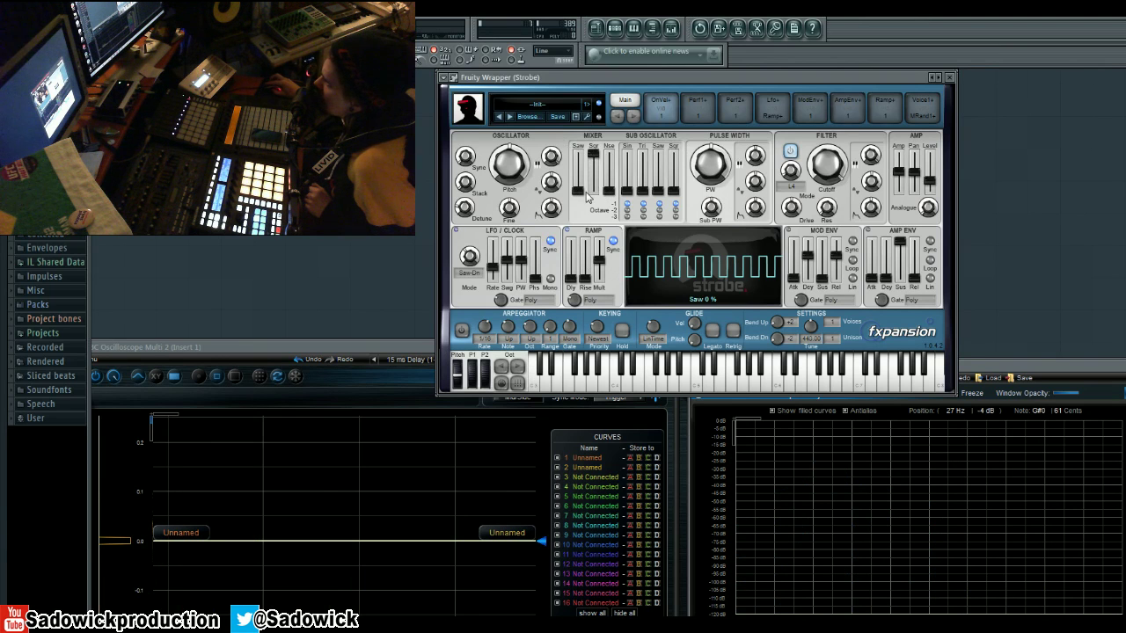
{"action": "mouse_move", "coordinate": [593, 156]}
{"action": "left_mouse_down"}
{"action": "mouse_move", "coordinate": [607, 195]}
{"action": "mouse_move", "coordinate": [592, 230]}
{"action": "mouse_move", "coordinate": [577, 155]}
{"action": "left_mouse_up"}
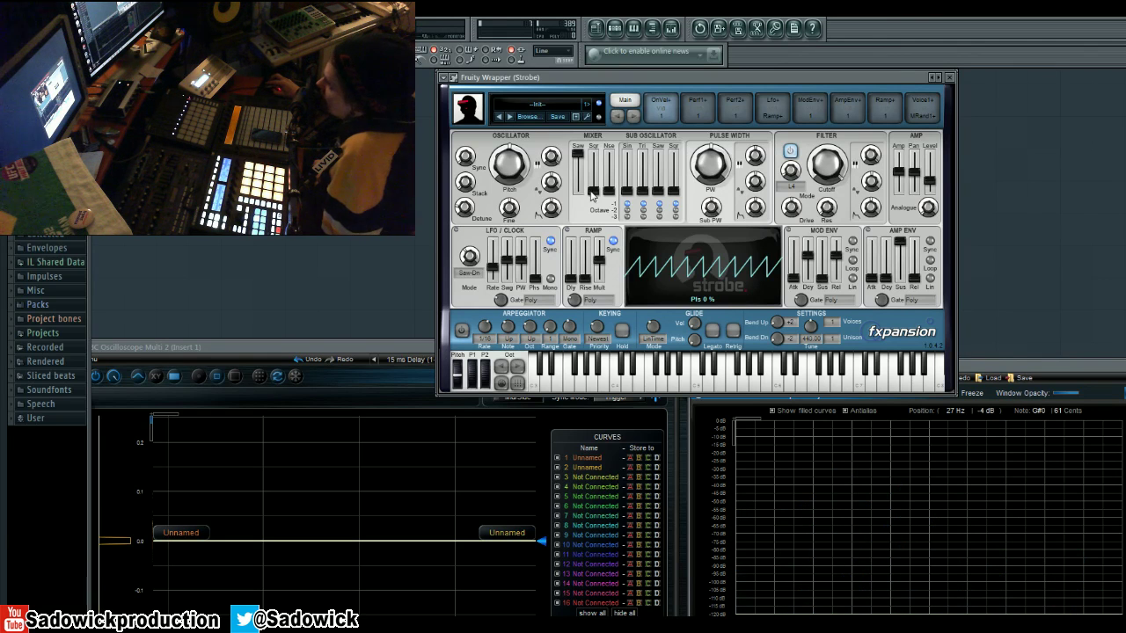
Step: Blend the mixer's square partway with the saw at about 77 %, and lower both levels to 0 %
{"action": "left_click_drag", "start_coordinate": [595, 190], "coordinate": [608, 318]}
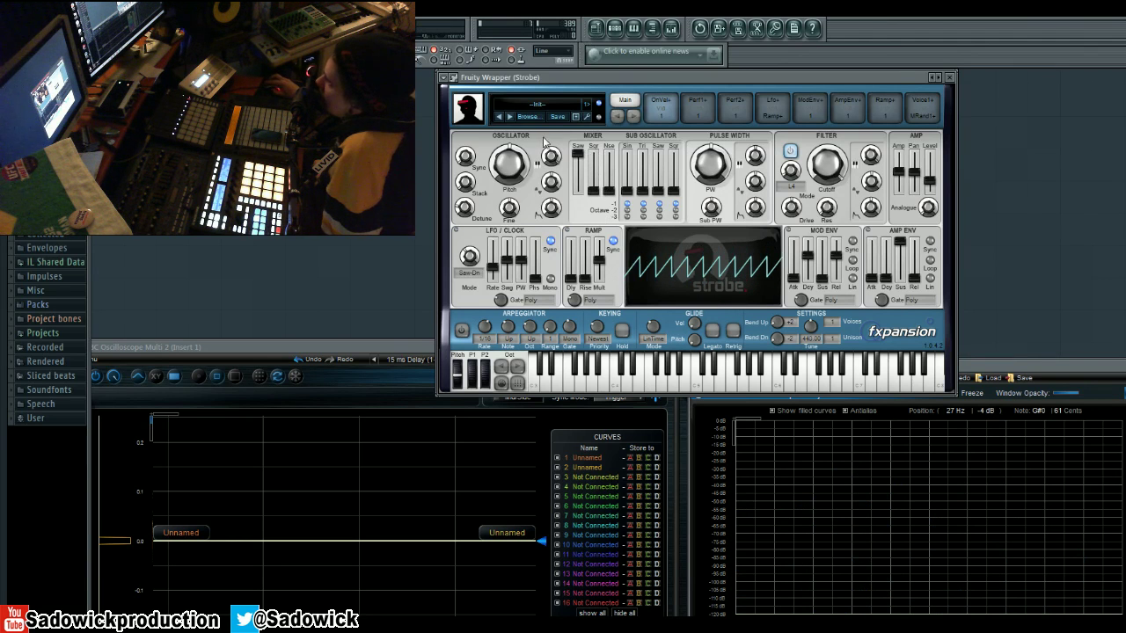
{"action": "mouse_move", "coordinate": [593, 190]}
{"action": "left_mouse_down"}
{"action": "mouse_move", "coordinate": [596, 166]}
{"action": "mouse_move", "coordinate": [595, 176]}
{"action": "left_mouse_up"}
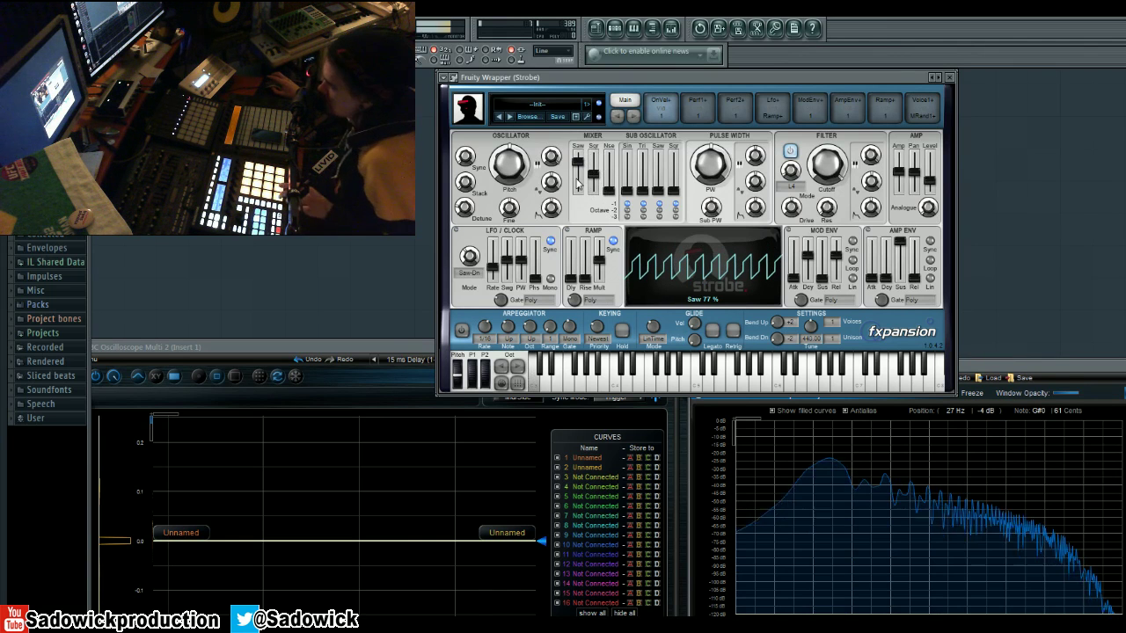
{"action": "left_click_drag", "start_coordinate": [594, 174], "coordinate": [581, 211]}
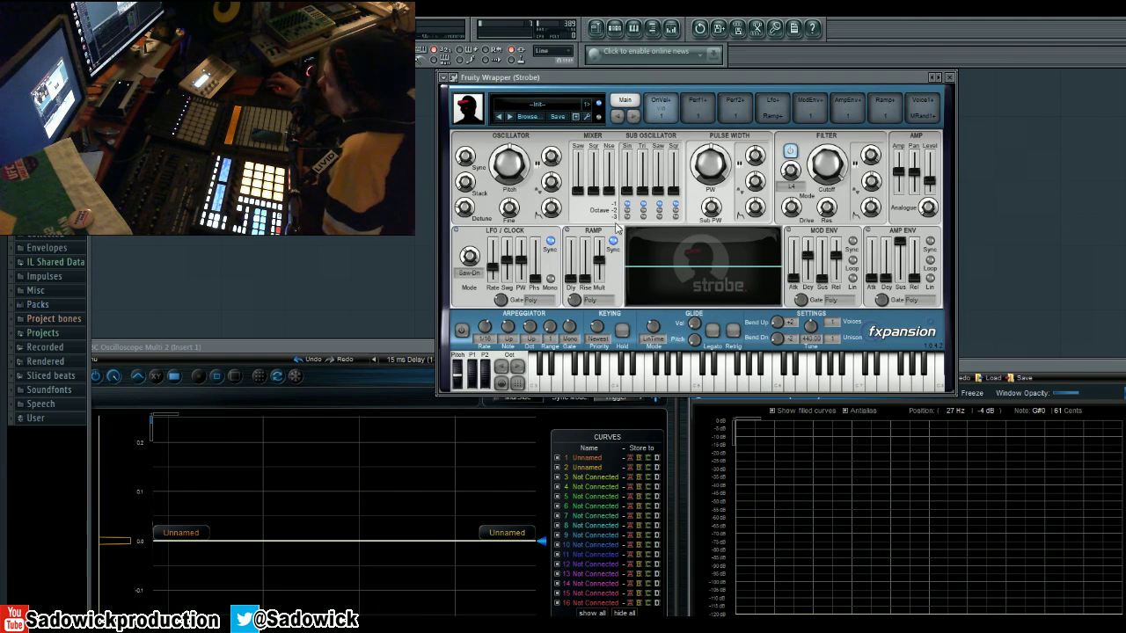
Step: Solo the sub oscillator's sine, triangle, saw and square waves one after another at full level
{"action": "left_click_drag", "start_coordinate": [632, 197], "coordinate": [633, 161]}
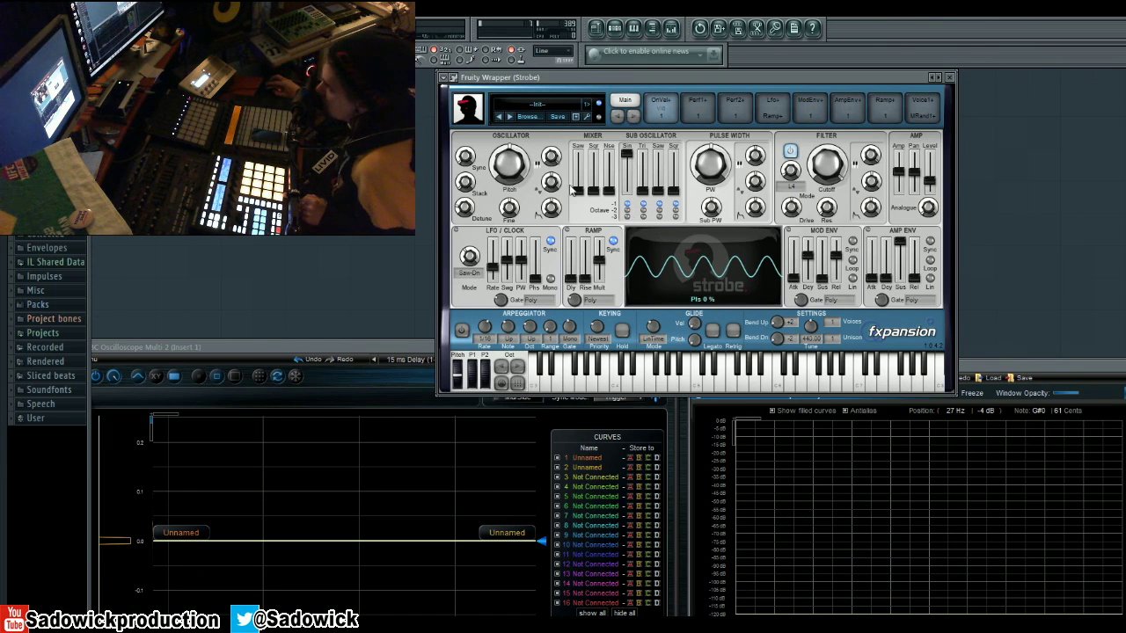
{"action": "left_click_drag", "start_coordinate": [627, 155], "coordinate": [622, 55]}
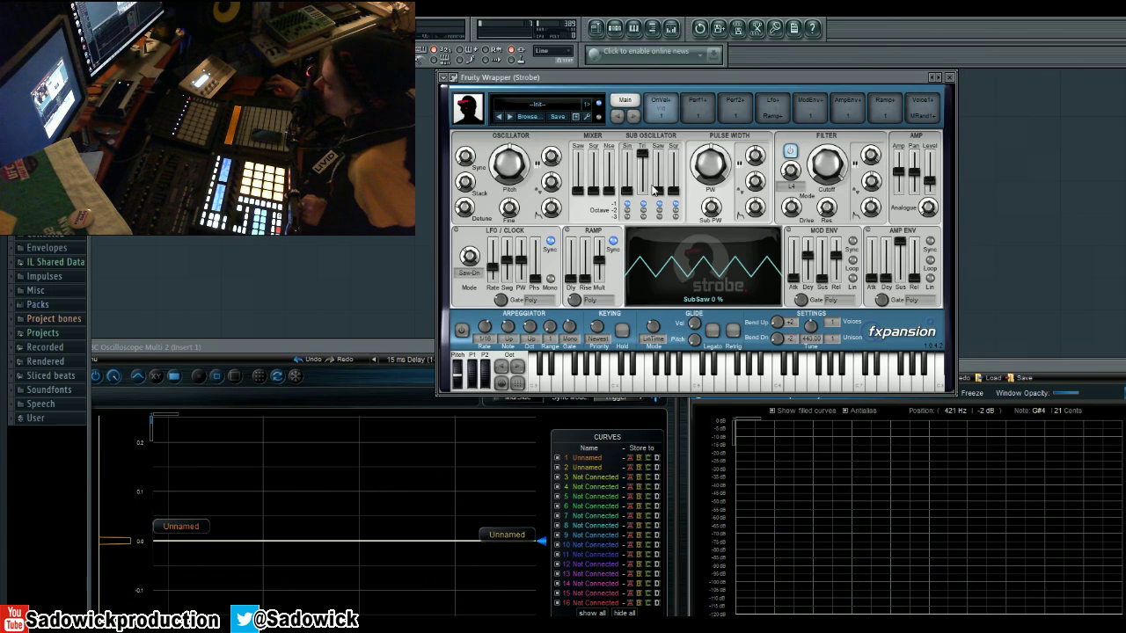
{"action": "left_click_drag", "start_coordinate": [642, 154], "coordinate": [648, 87]}
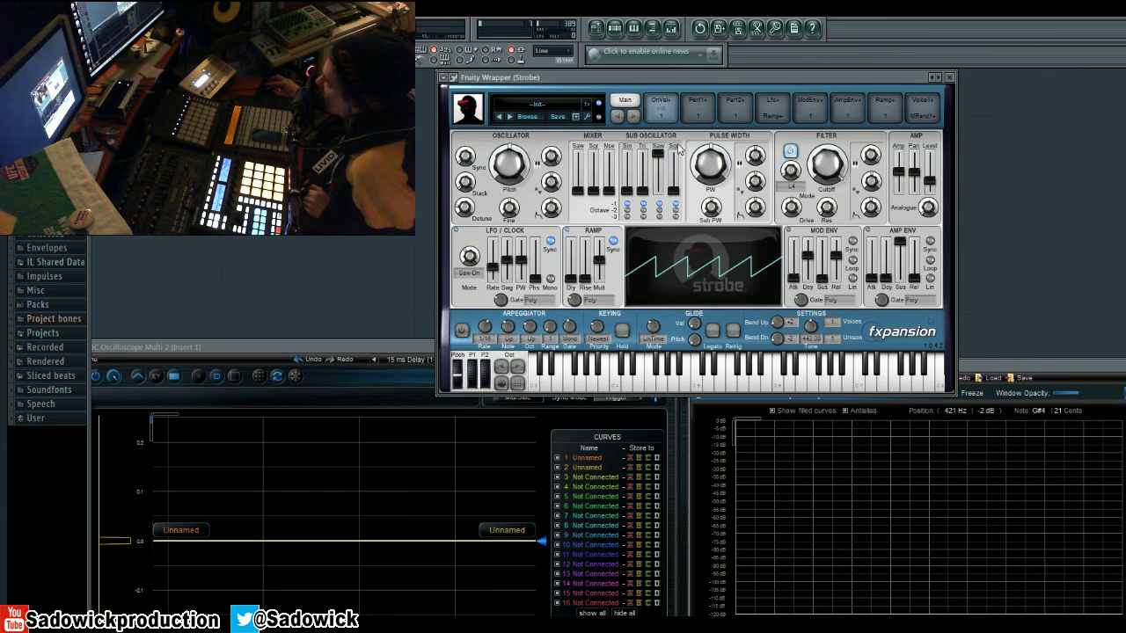
{"action": "mouse_move", "coordinate": [661, 156]}
{"action": "left_mouse_down"}
{"action": "mouse_move", "coordinate": [666, 226]}
{"action": "mouse_move", "coordinate": [671, 149]}
{"action": "left_mouse_up"}
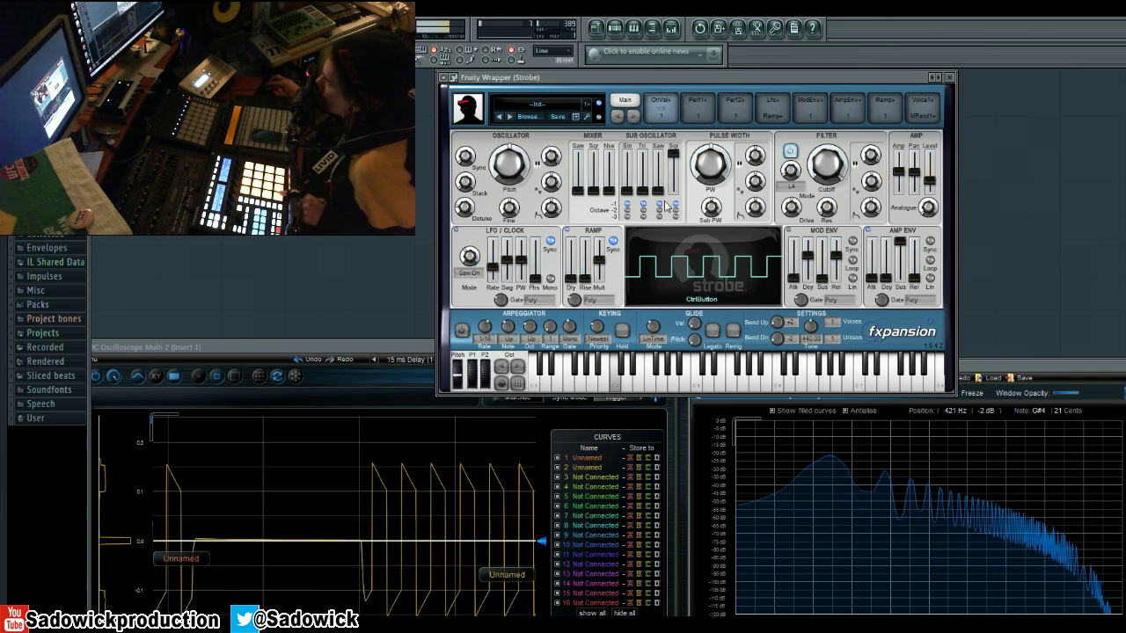
Step: Mix the saw and square with the sub triangle and about 70 % sub saw, trying 41 % noise before removing it
{"action": "left_click_drag", "start_coordinate": [579, 192], "coordinate": [598, 169]}
{"action": "left_click_drag", "start_coordinate": [674, 154], "coordinate": [641, 126]}
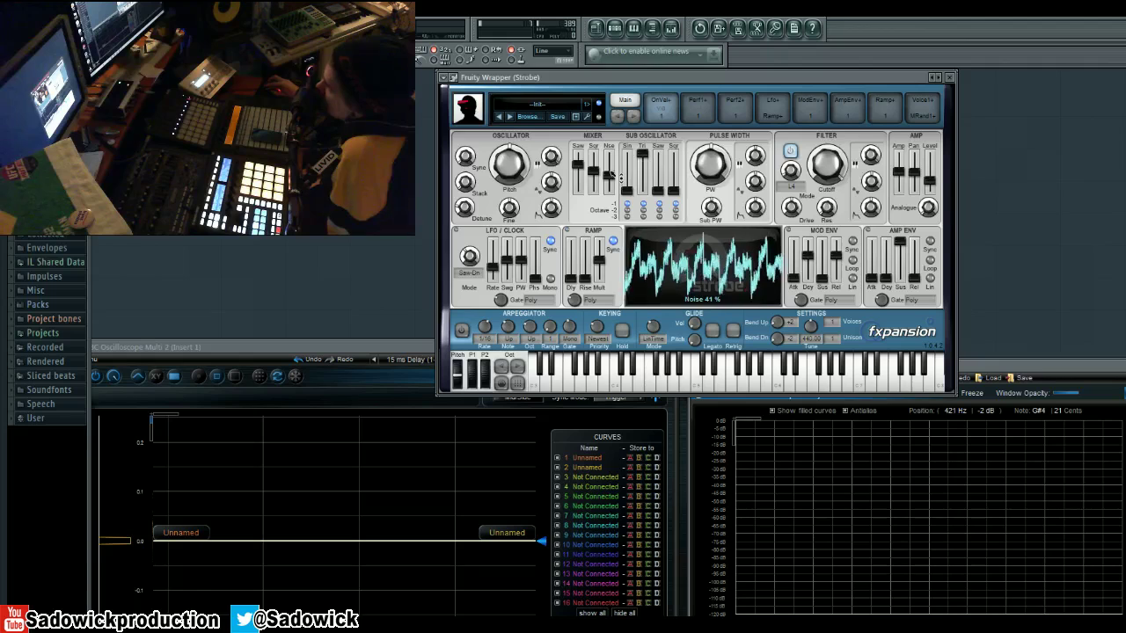
{"action": "left_click_drag", "start_coordinate": [612, 174], "coordinate": [613, 195]}
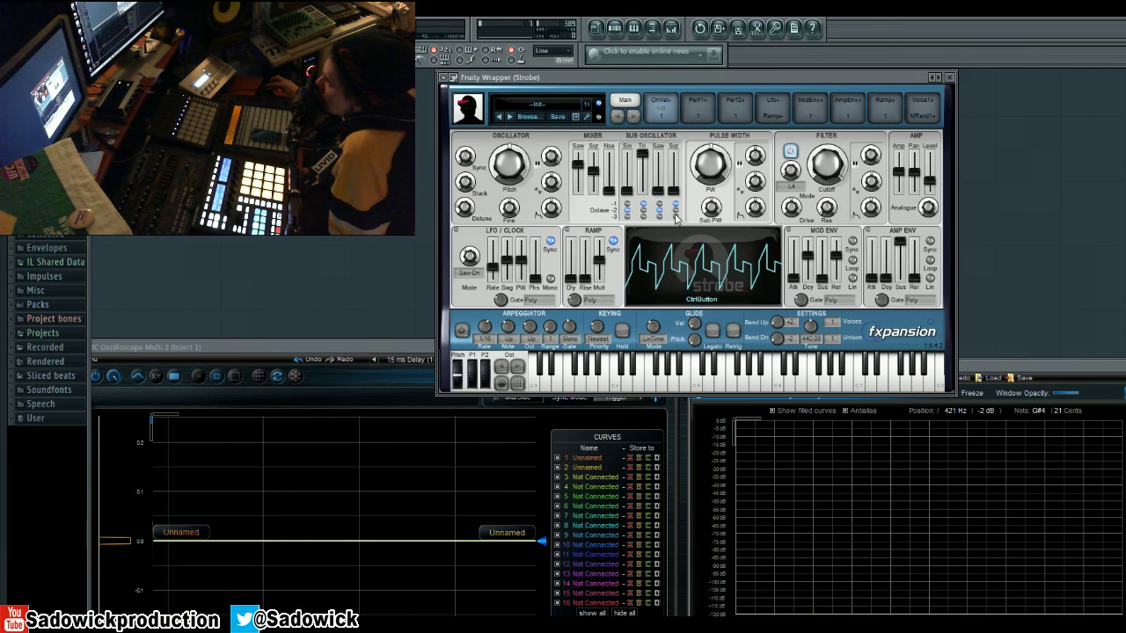
{"action": "mouse_move", "coordinate": [577, 164]}
{"action": "left_mouse_down"}
{"action": "mouse_move", "coordinate": [582, 153]}
{"action": "mouse_move", "coordinate": [581, 166]}
{"action": "left_mouse_up"}
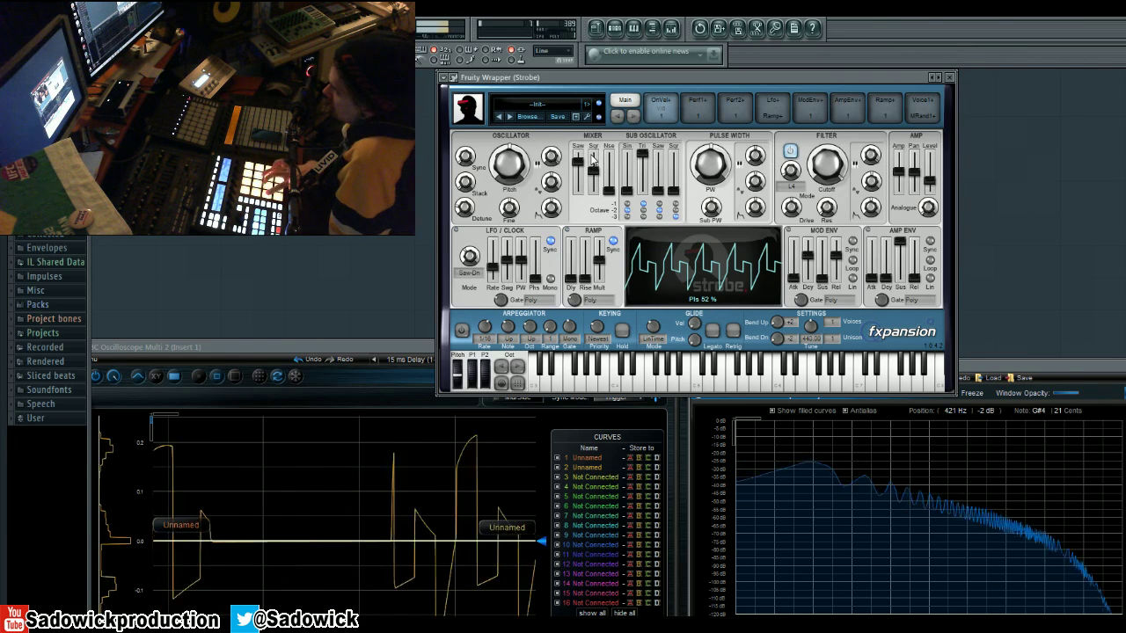
{"action": "left_click_drag", "start_coordinate": [658, 186], "coordinate": [659, 158]}
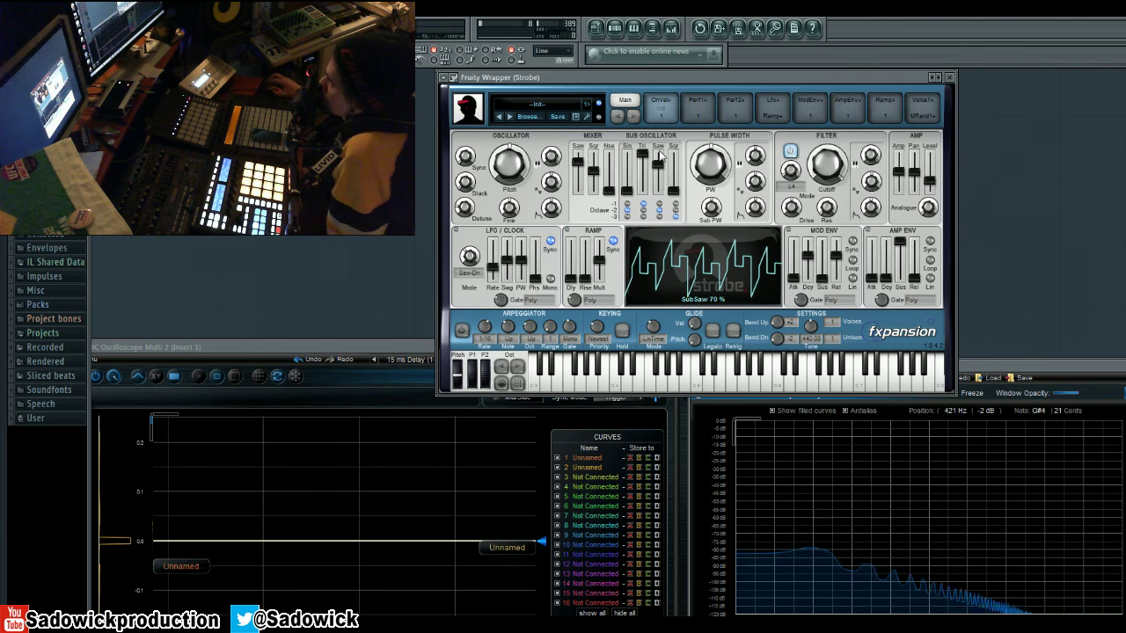
Step: Reload the --Init-- preset and try the pulse width on the saw before resetting it to 50 %
{"action": "left_click", "coordinate": [499, 116]}
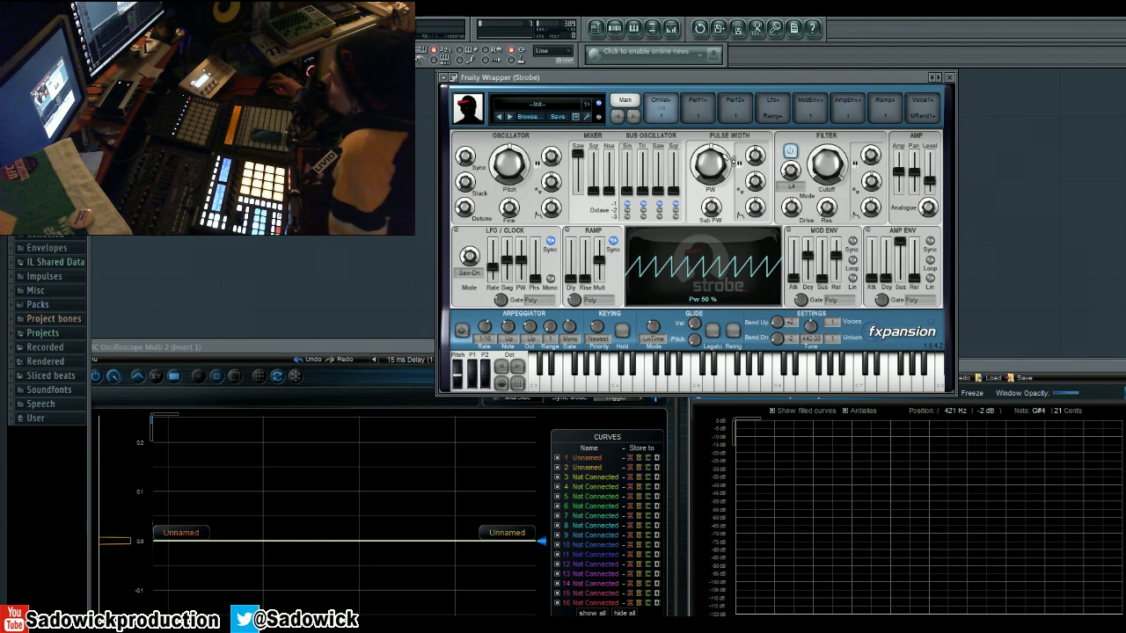
{"action": "left_click_drag", "start_coordinate": [710, 187], "coordinate": [718, 166]}
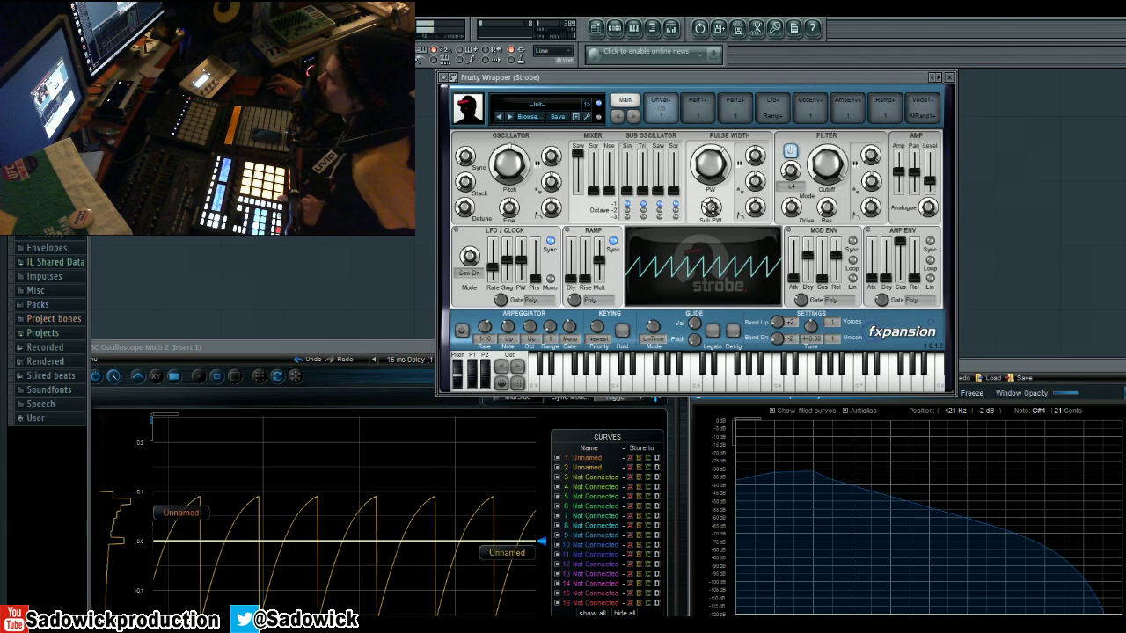
{"action": "right_click", "coordinate": [711, 164]}
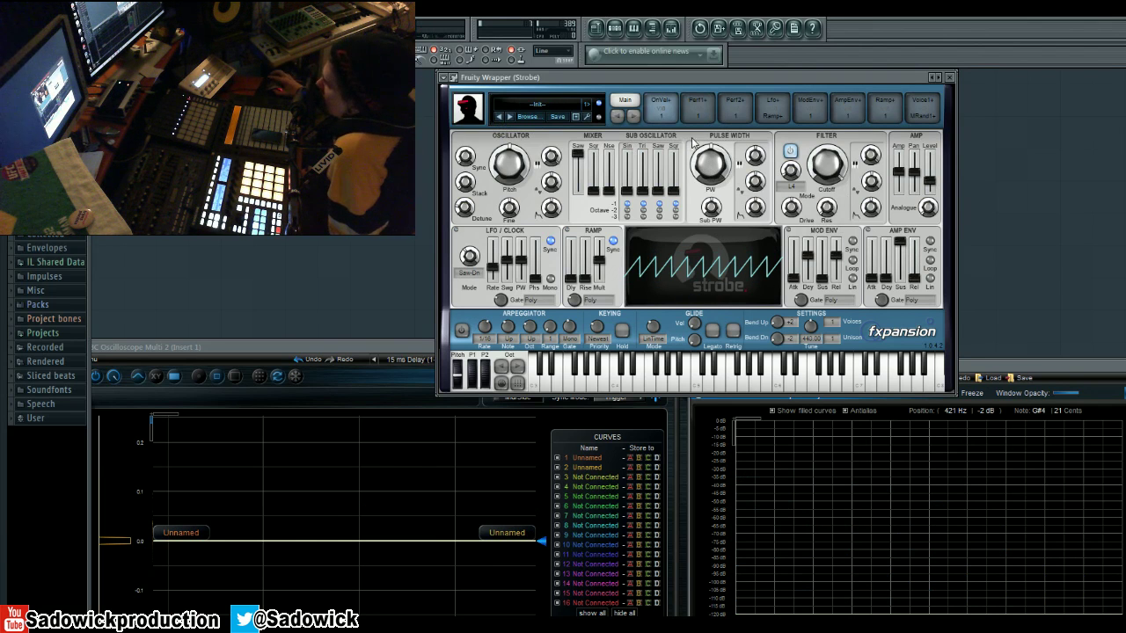
{"action": "mouse_move", "coordinate": [737, 180]}
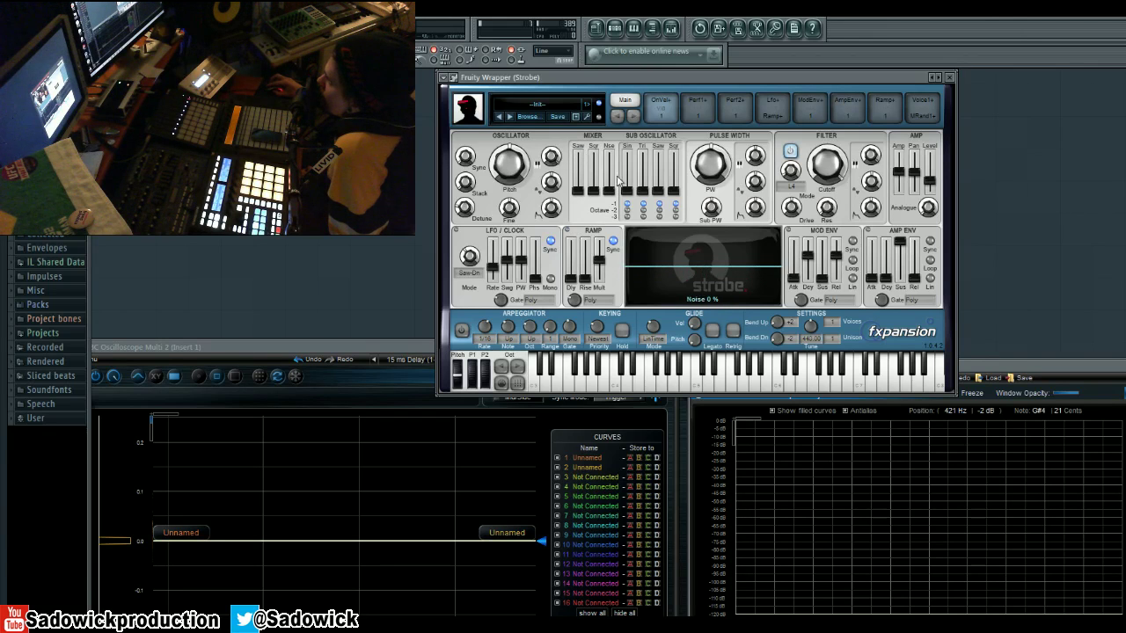
Step: Raise the mixer's square to 100 % and sweep its pulse width up to about 92 % and back to 50 %
{"action": "left_click_drag", "start_coordinate": [601, 182], "coordinate": [602, 151]}
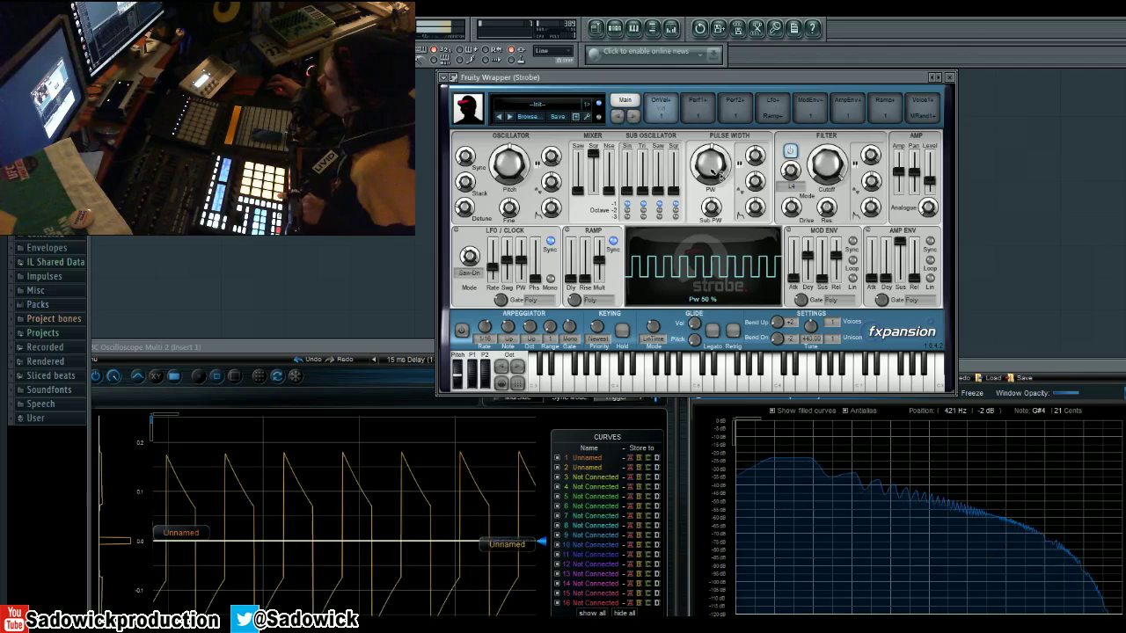
{"action": "left_click_drag", "start_coordinate": [722, 167], "coordinate": [725, 120]}
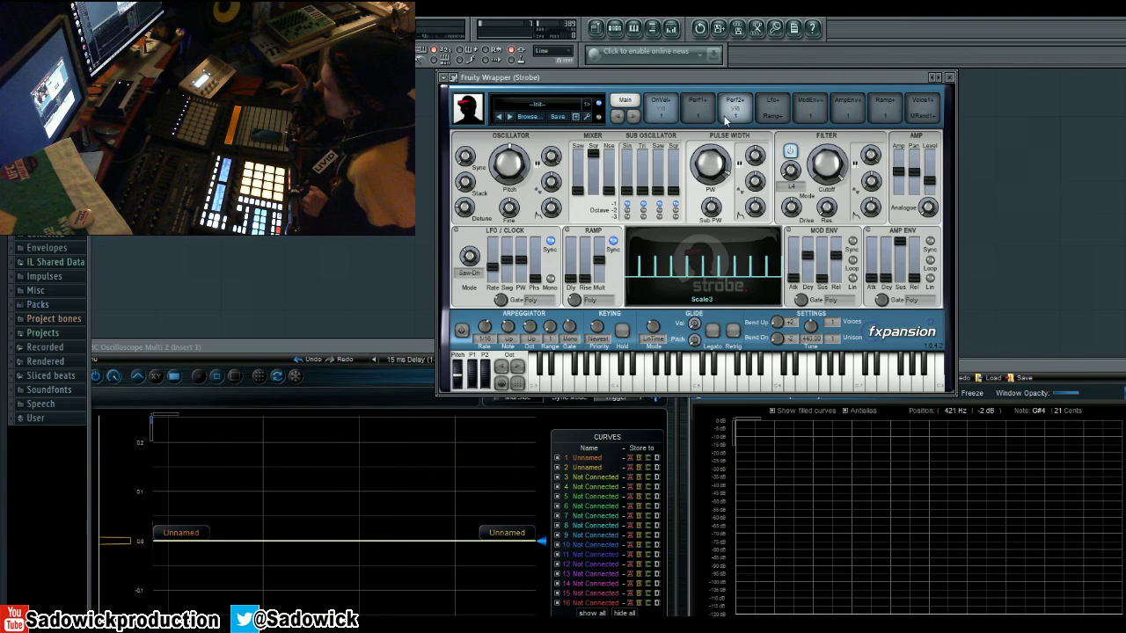
{"action": "mouse_move", "coordinate": [718, 169]}
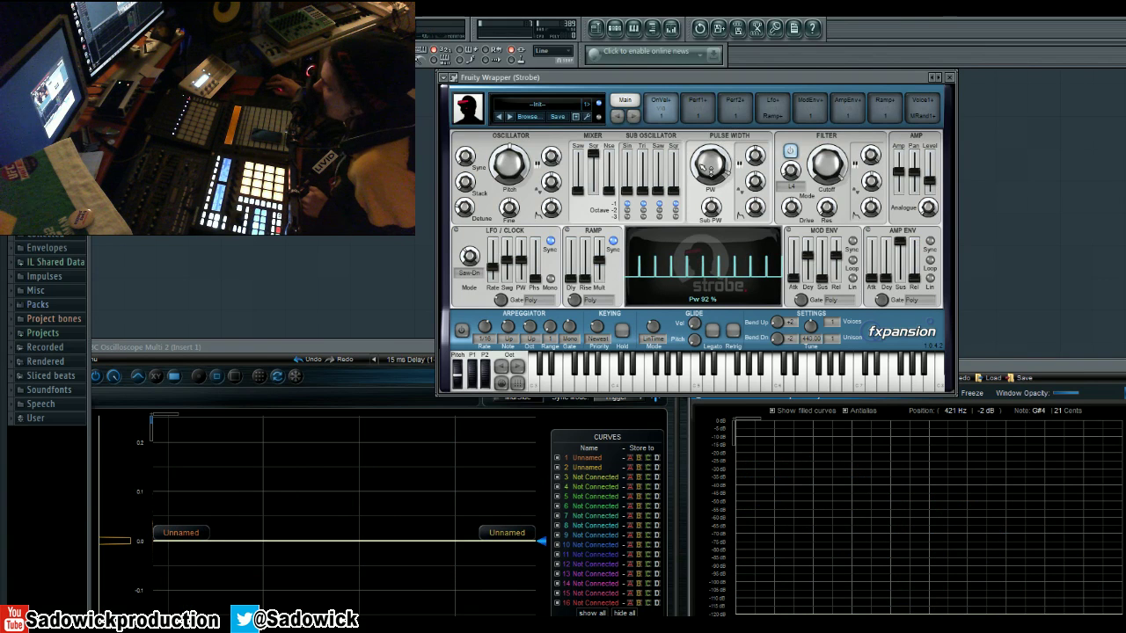
{"action": "mouse_move", "coordinate": [718, 169]}
{"action": "left_mouse_down"}
{"action": "mouse_move", "coordinate": [735, 77]}
{"action": "mouse_move", "coordinate": [710, 167]}
{"action": "left_mouse_up"}
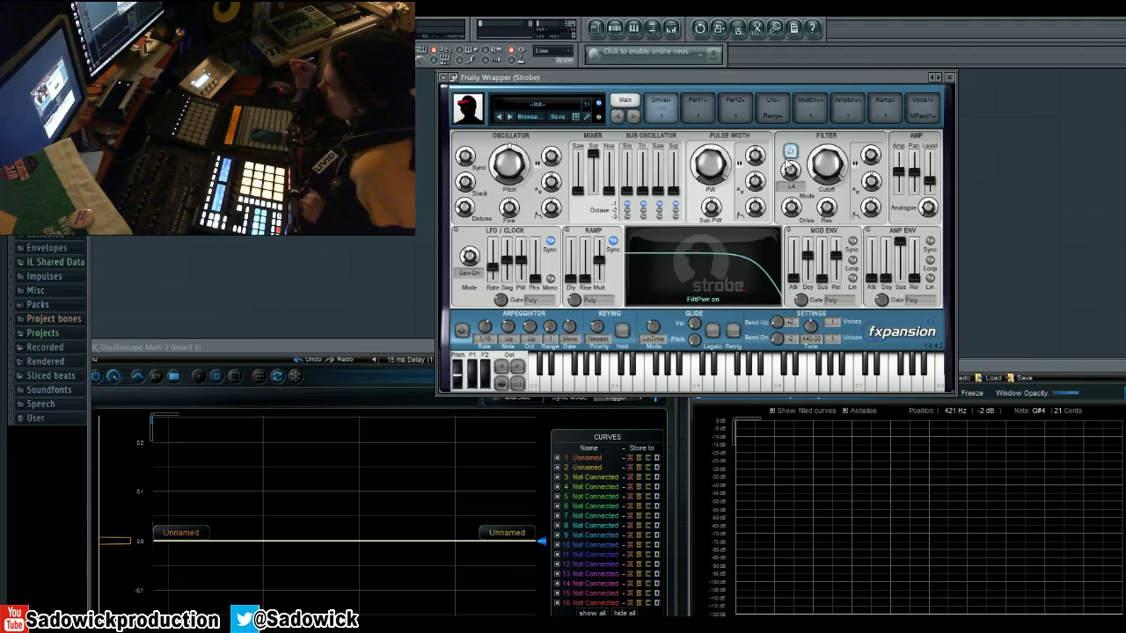
{"action": "left_click_drag", "start_coordinate": [710, 165], "coordinate": [714, 257]}
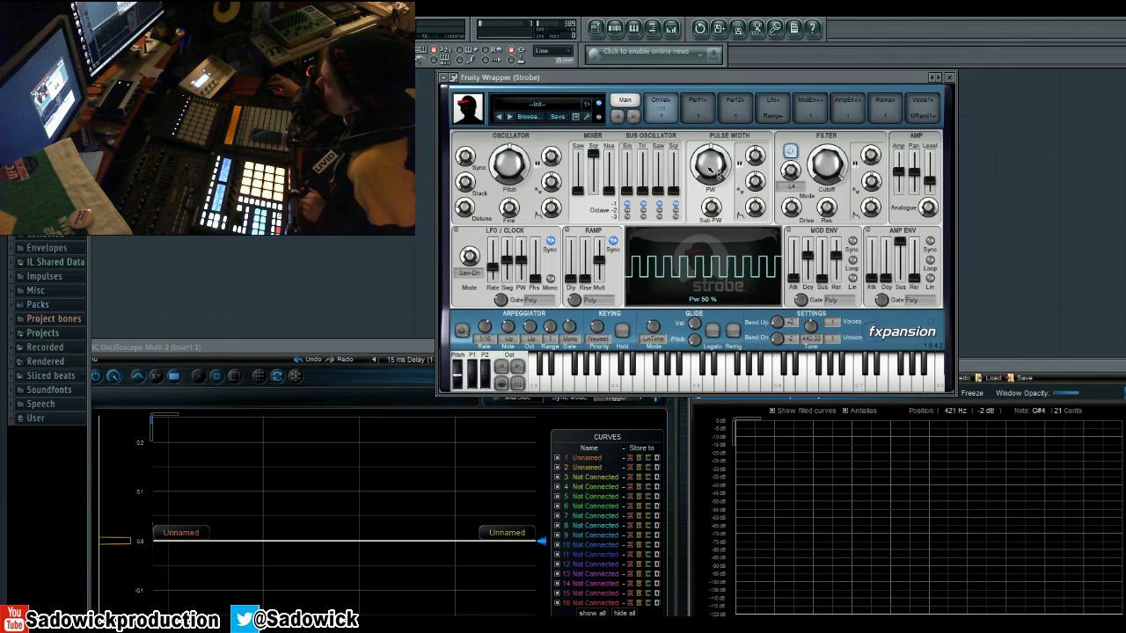
Step: Replace the mixer's square with the sub square, and sweep the sub pulse width to about 72 % before resetting it
{"action": "left_click_drag", "start_coordinate": [593, 154], "coordinate": [595, 193]}
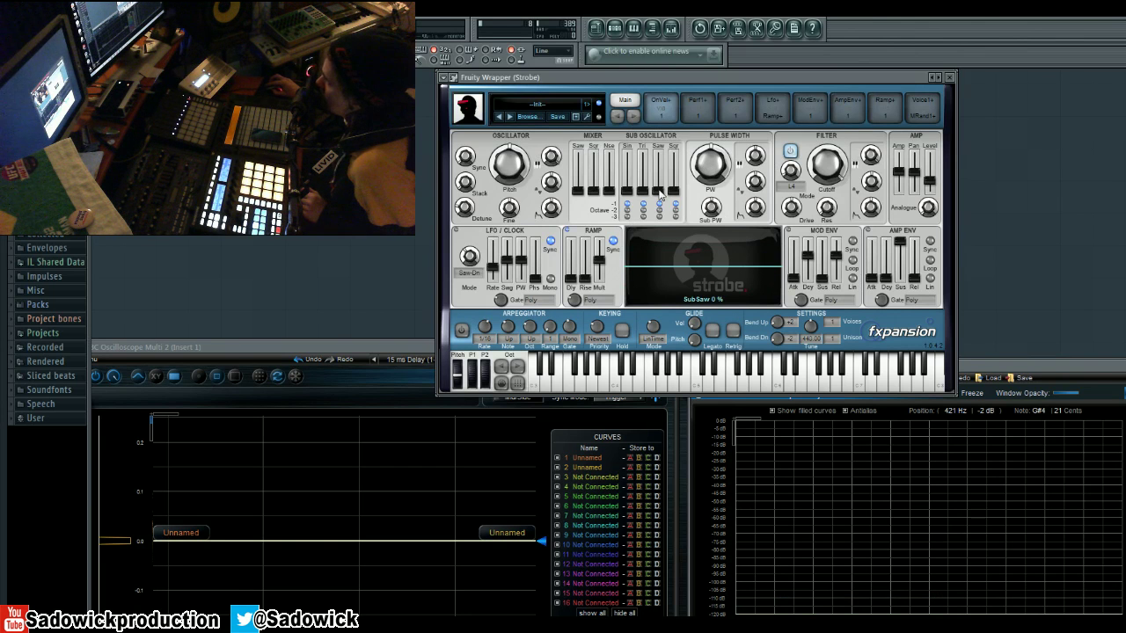
{"action": "left_click_drag", "start_coordinate": [672, 191], "coordinate": [675, 118]}
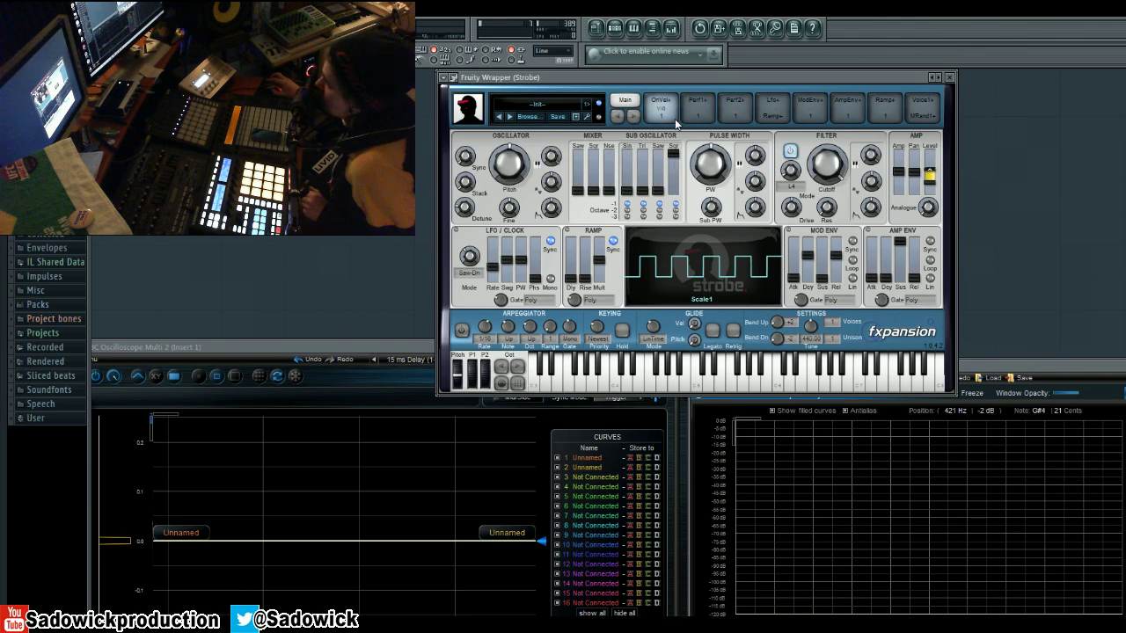
{"action": "mouse_move", "coordinate": [718, 215]}
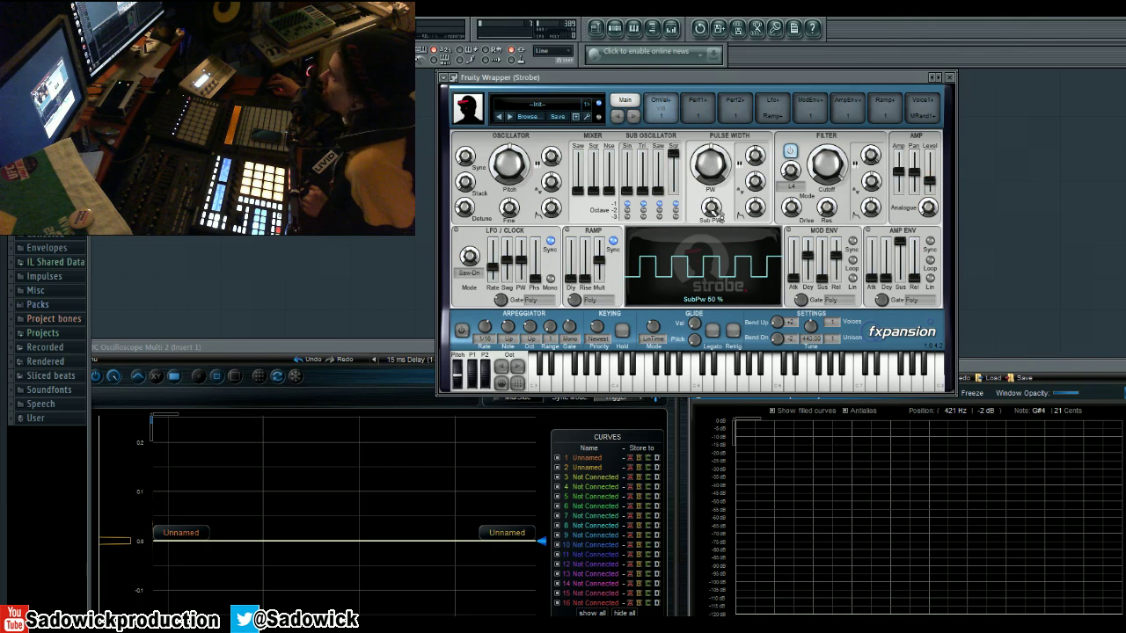
{"action": "left_click_drag", "start_coordinate": [717, 214], "coordinate": [726, 183]}
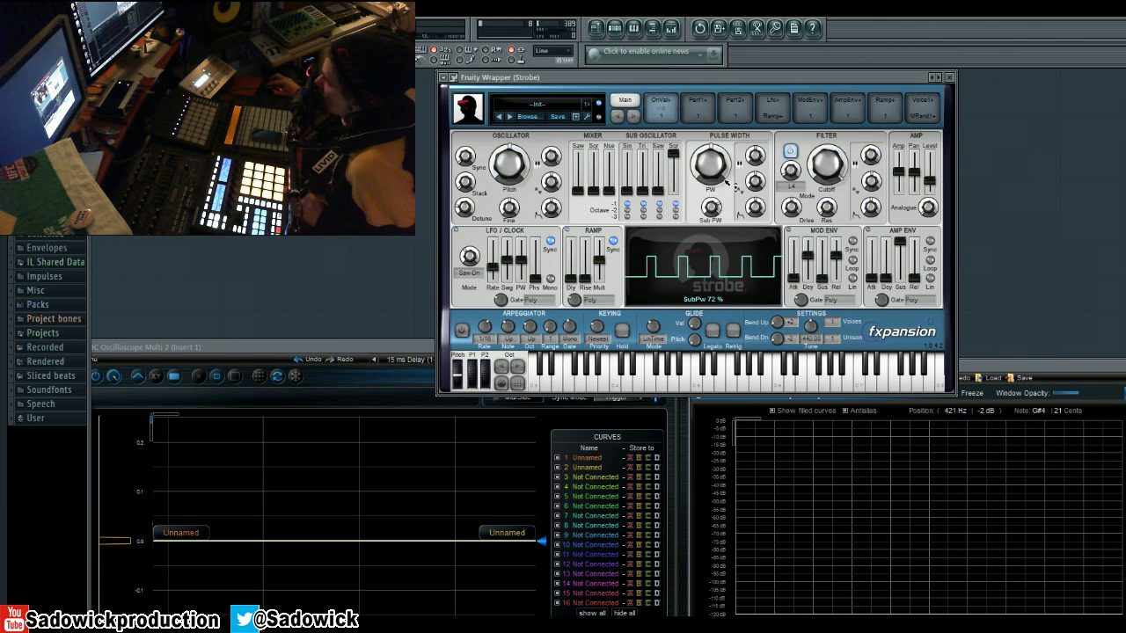
{"action": "mouse_move", "coordinate": [595, 191]}
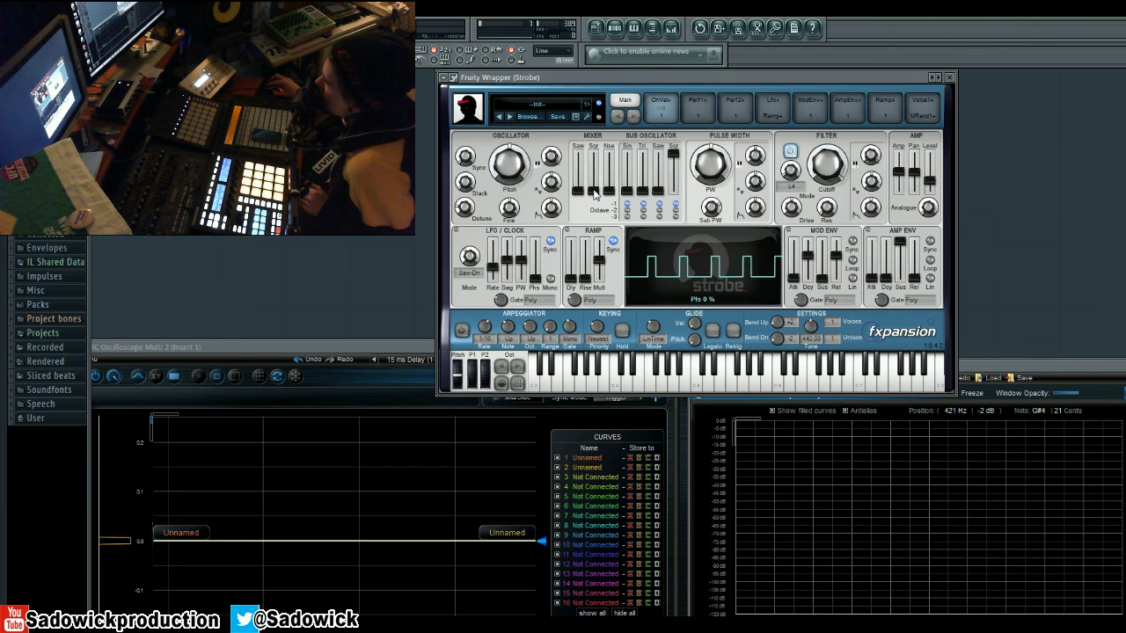
{"action": "left_click_drag", "start_coordinate": [714, 214], "coordinate": [717, 248]}
{"action": "mouse_move", "coordinate": [615, 201]}
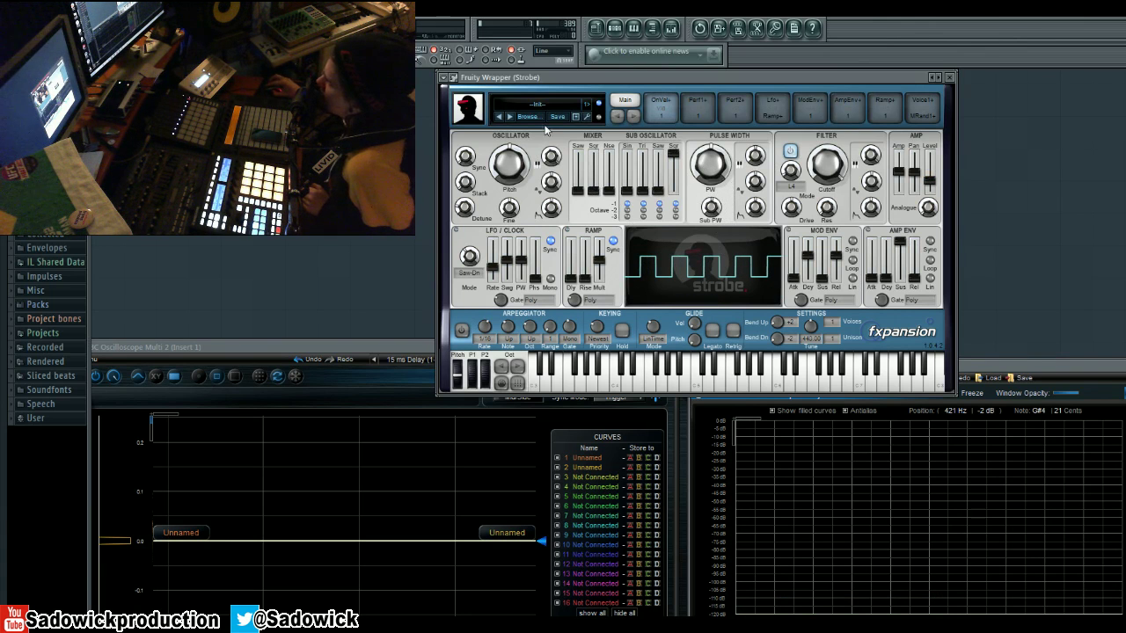
Step: Reload the --Init-- preset, and sweep the pulse width to about 41 % with saw and square both at 100 %
{"action": "left_click", "coordinate": [508, 118]}
{"action": "left_click", "coordinate": [498, 118]}
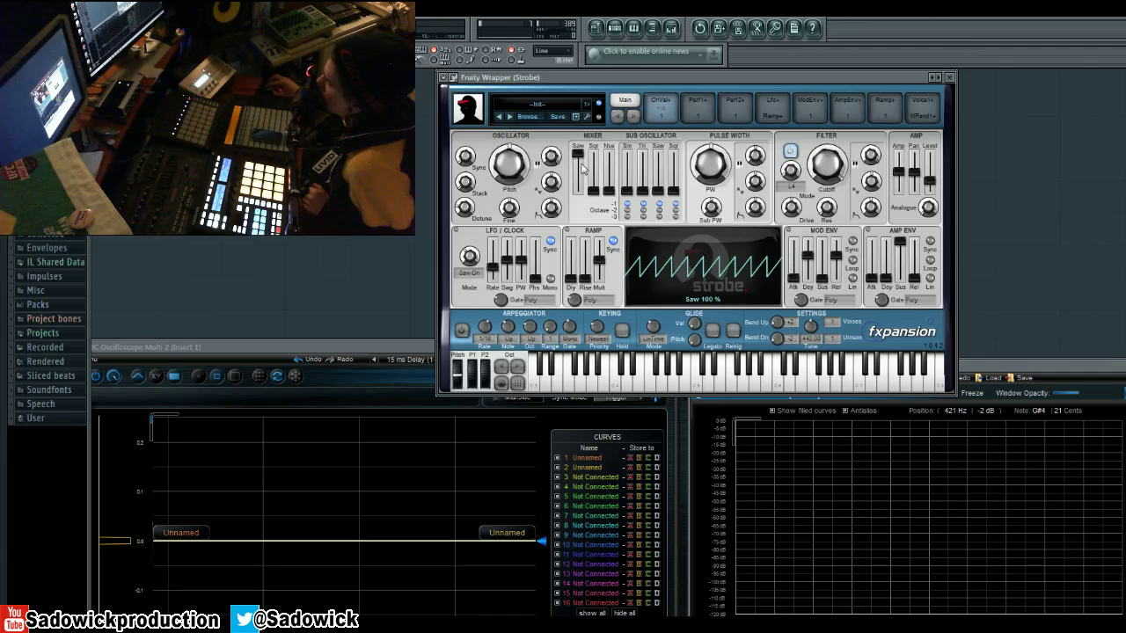
{"action": "left_click_drag", "start_coordinate": [595, 191], "coordinate": [595, 155]}
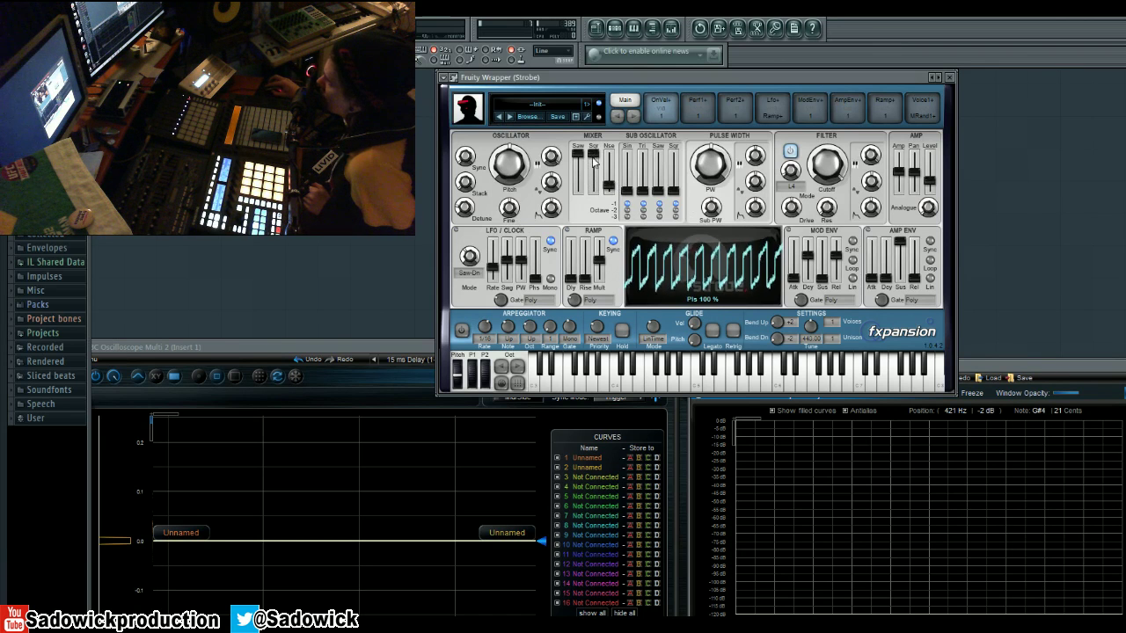
{"action": "left_click_drag", "start_coordinate": [711, 164], "coordinate": [729, 221]}
{"action": "left_click_drag", "start_coordinate": [737, 155], "coordinate": [714, 187]}
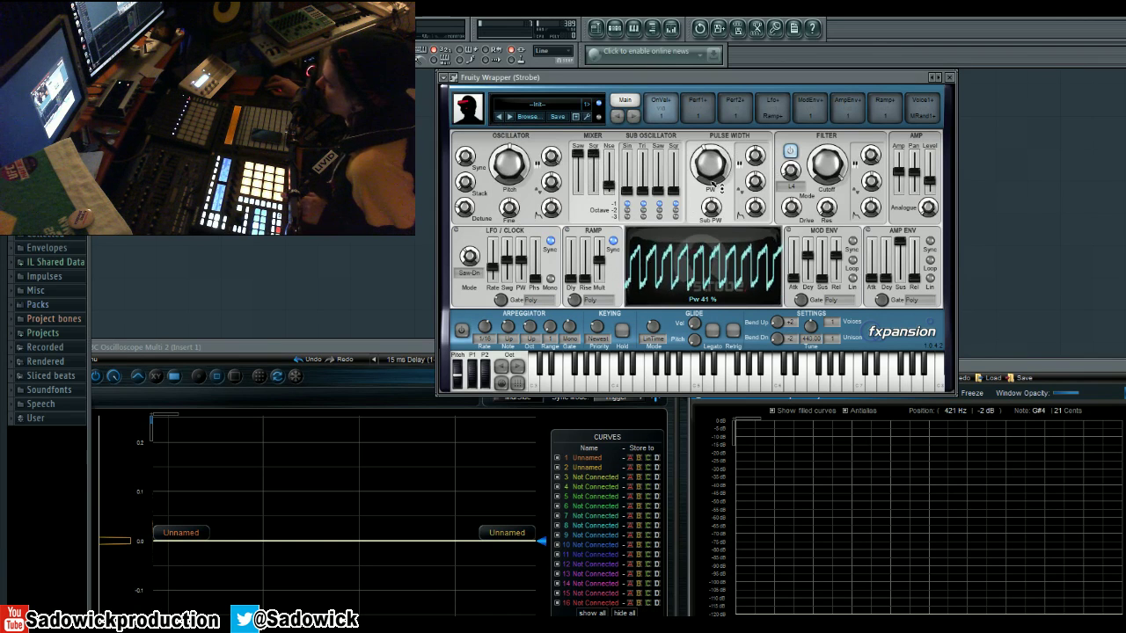
Step: Try the pulse width with the sub saw and sub square added at full level, and reload the --Init-- preset
{"action": "left_click_drag", "start_coordinate": [719, 186], "coordinate": [664, 105]}
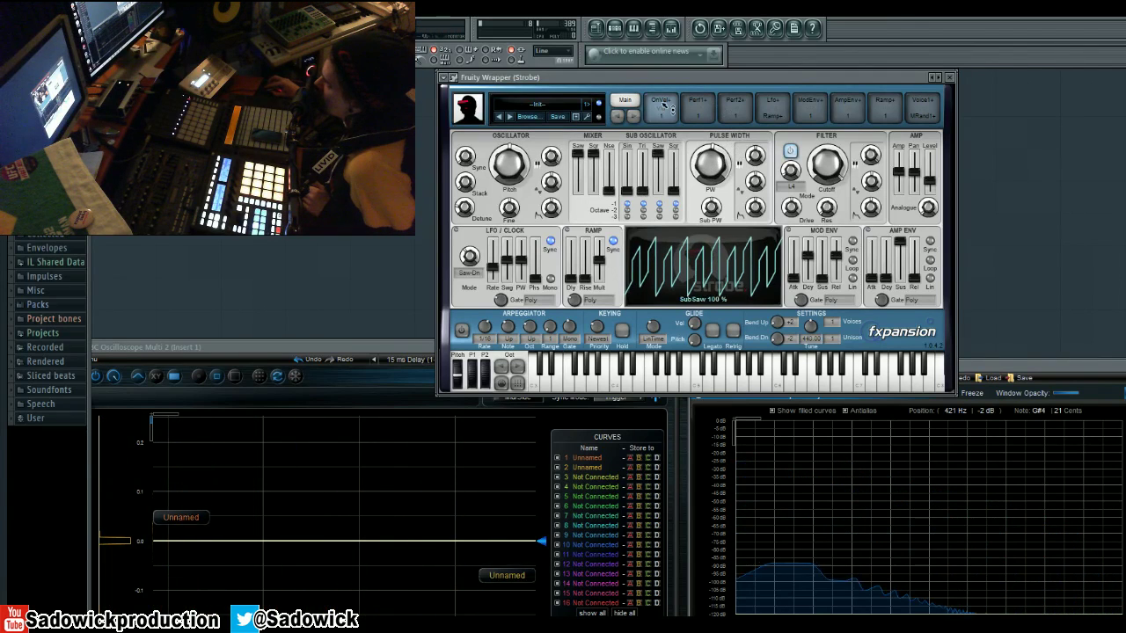
{"action": "left_click_drag", "start_coordinate": [712, 151], "coordinate": [726, 214]}
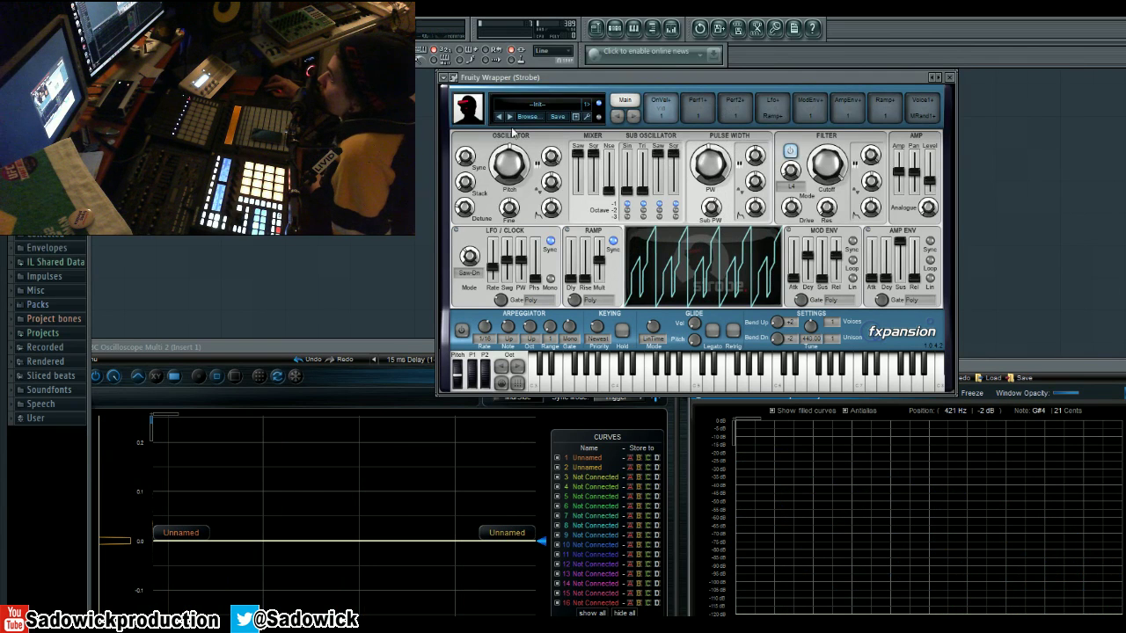
{"action": "left_click", "coordinate": [509, 117]}
{"action": "left_click", "coordinate": [499, 117]}
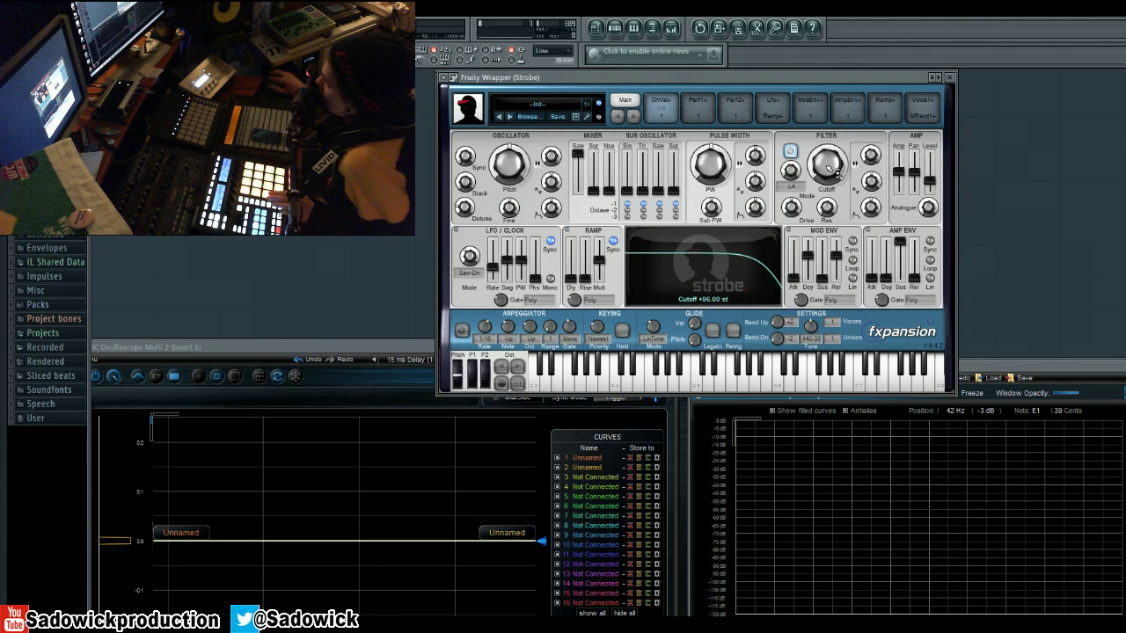
Step: Lower the filter cutoff to about +49 st and raise the filter drive on the saw sound
{"action": "left_click_drag", "start_coordinate": [829, 169], "coordinate": [850, 211]}
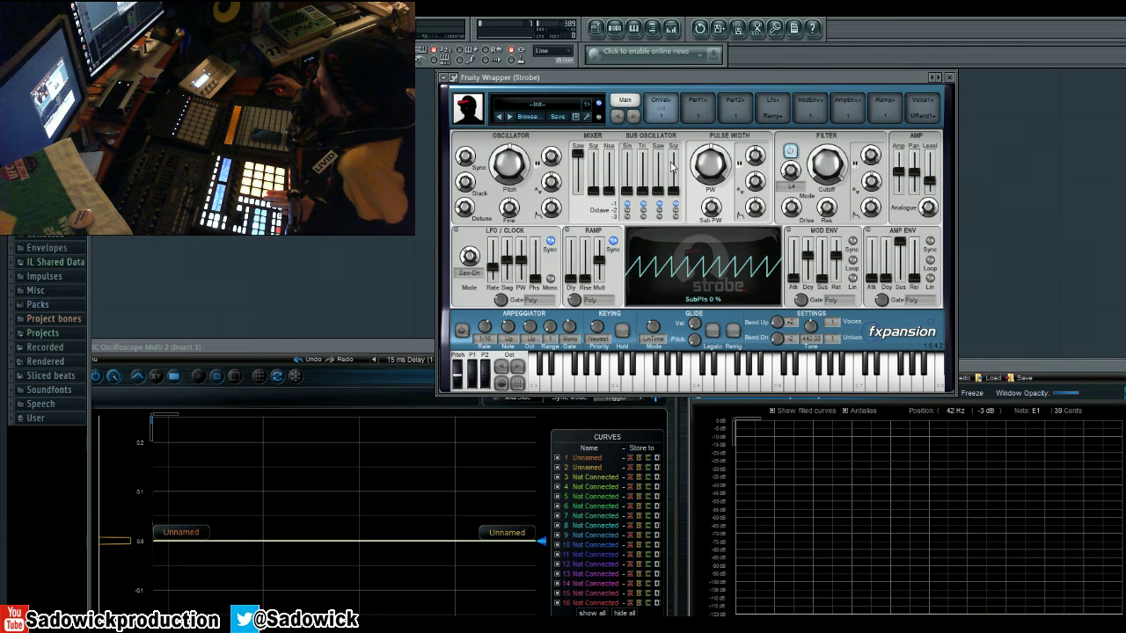
{"action": "mouse_move", "coordinate": [842, 166]}
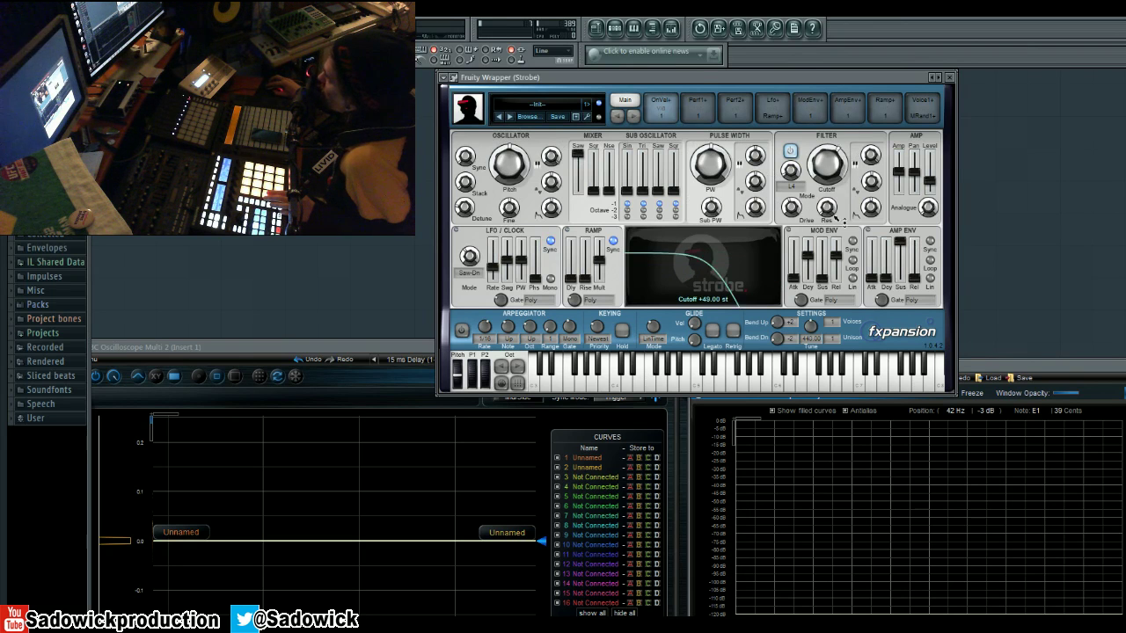
{"action": "left_click_drag", "start_coordinate": [791, 211], "coordinate": [788, 161]}
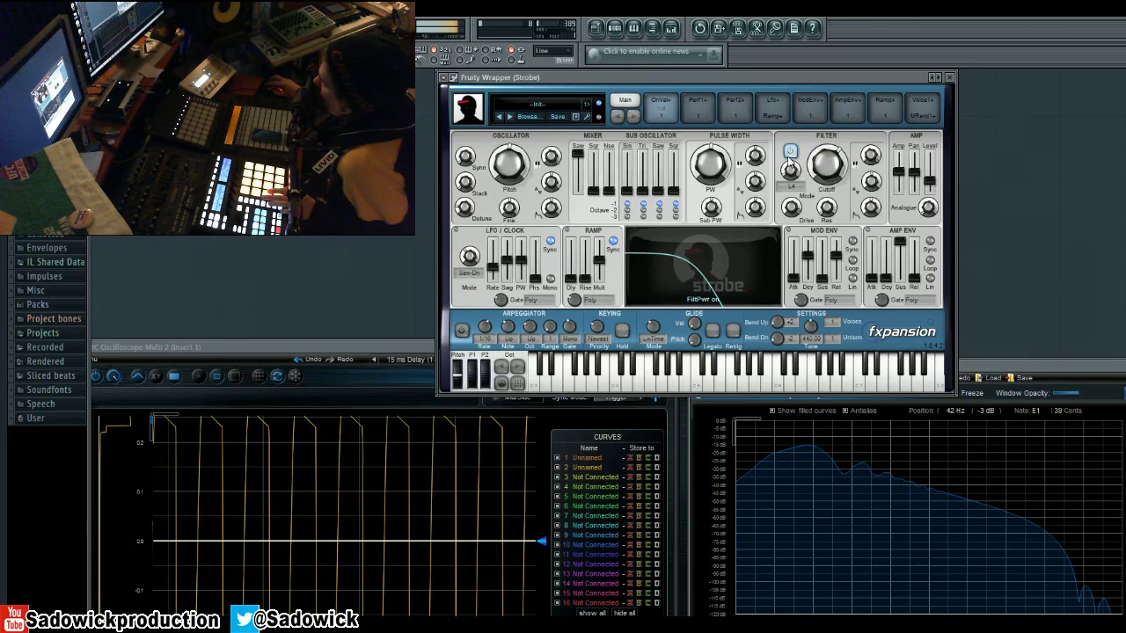
Step: Expand the oscilloscope's amplitude range to show the driven waveform, and lower Strobe's filter cutoff to +12 st
{"action": "left_click", "coordinate": [543, 500]}
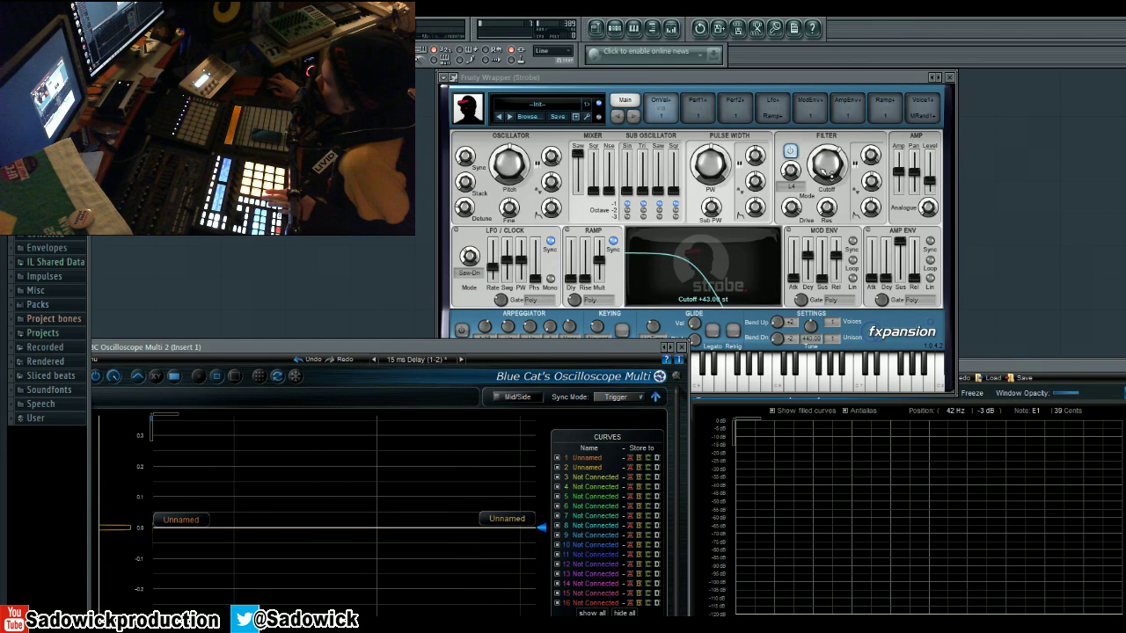
{"action": "left_click", "coordinate": [760, 76]}
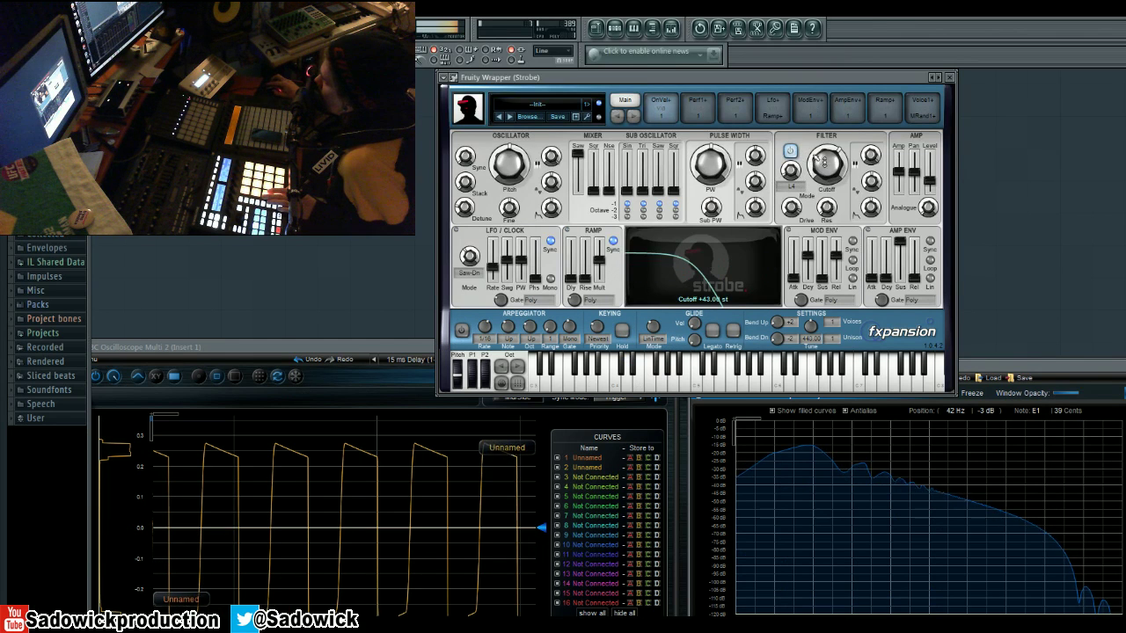
{"action": "mouse_move", "coordinate": [820, 161]}
{"action": "left_mouse_down"}
{"action": "mouse_move", "coordinate": [827, 206]}
{"action": "mouse_move", "coordinate": [823, 165]}
{"action": "left_mouse_up"}
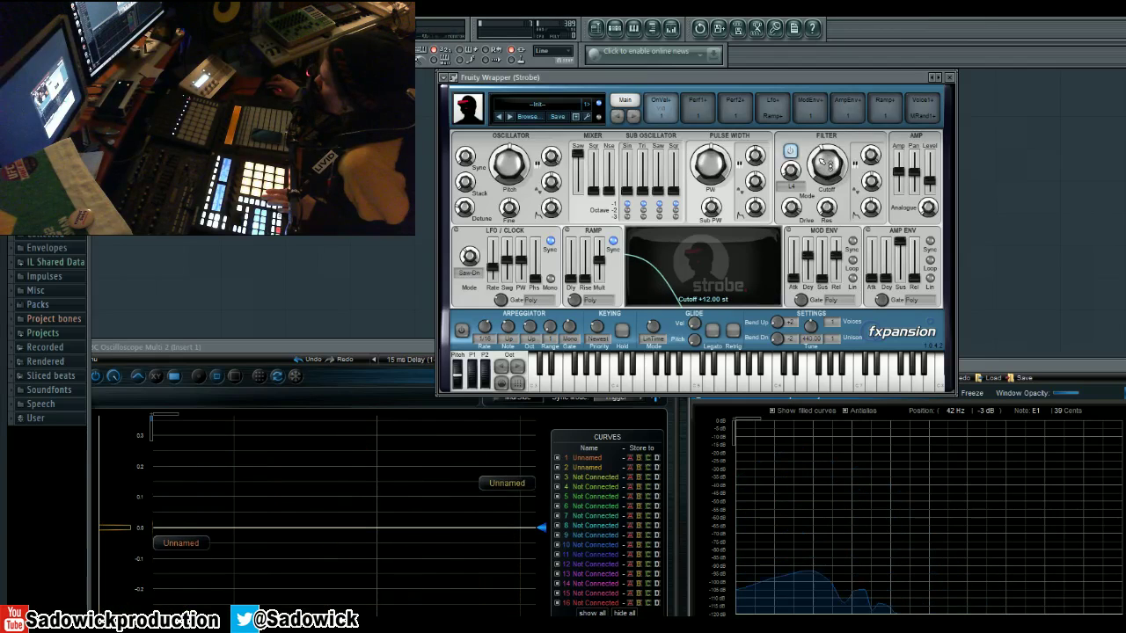
Step: Replace the mixer's saw with the square at full level and adjust the filter drive on it
{"action": "mouse_move", "coordinate": [578, 154]}
{"action": "left_mouse_down"}
{"action": "mouse_move", "coordinate": [578, 193]}
{"action": "mouse_move", "coordinate": [593, 154]}
{"action": "left_mouse_up"}
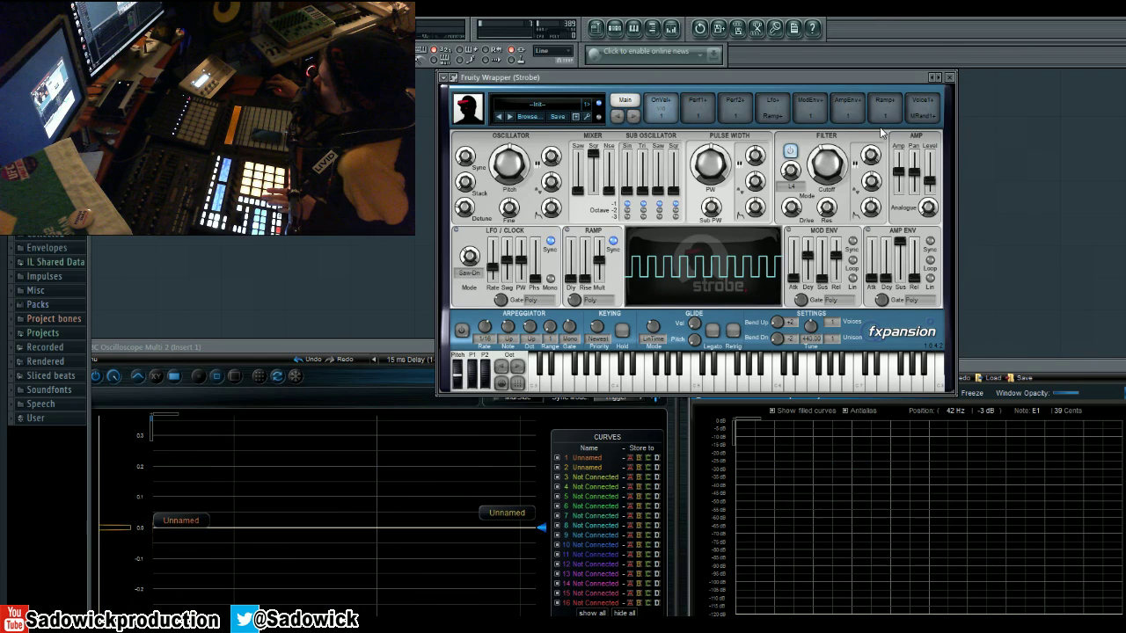
{"action": "left_click_drag", "start_coordinate": [791, 207], "coordinate": [796, 211]}
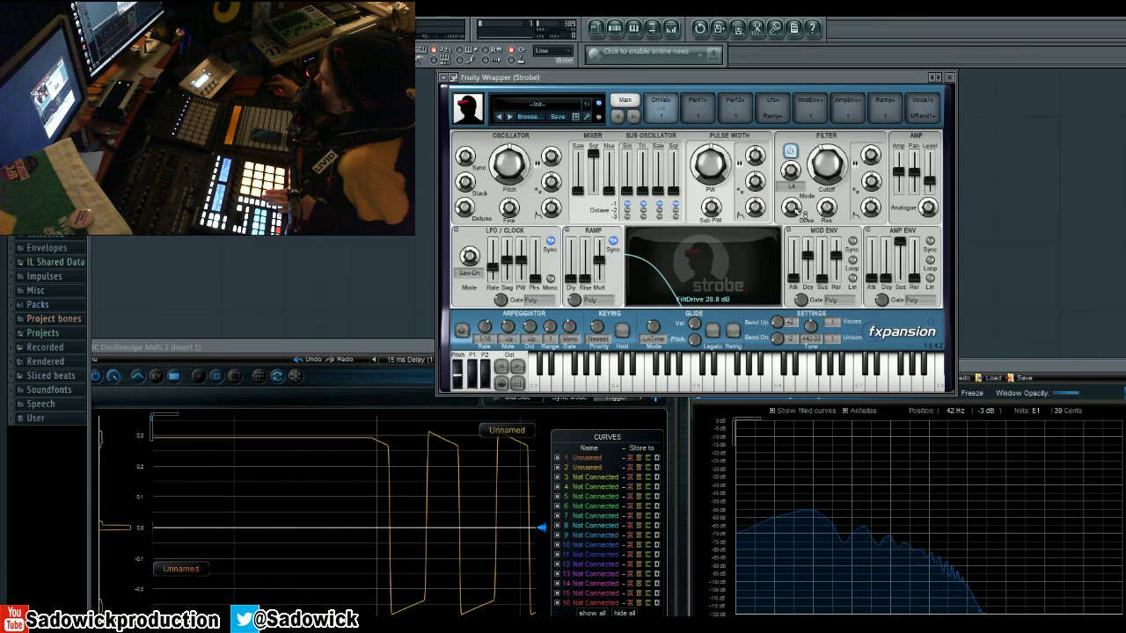
{"action": "mouse_move", "coordinate": [526, 283]}
{"action": "mouse_move", "coordinate": [566, 204]}
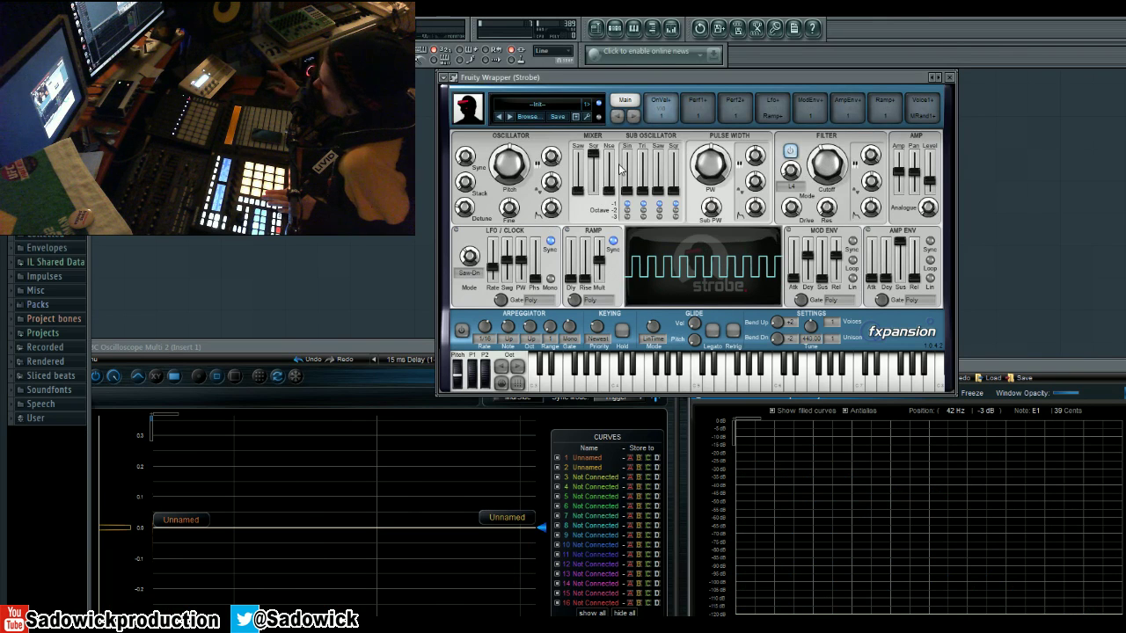
Step: Raise the filter cutoff to +20 st on the square and set the filter drive to 36 dB
{"action": "mouse_move", "coordinate": [836, 169]}
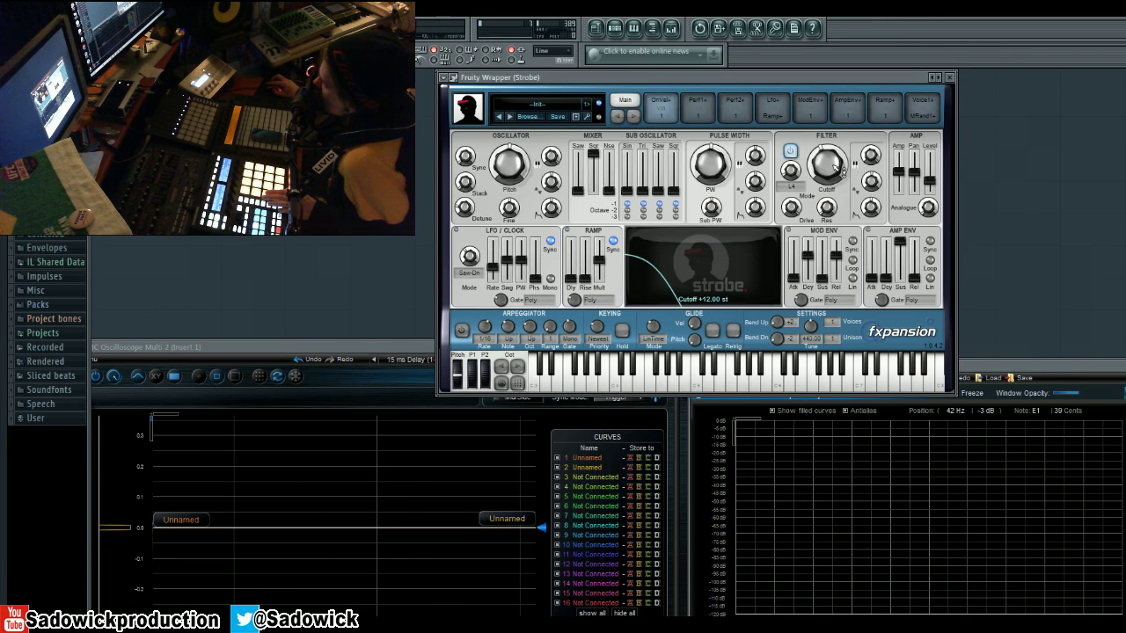
{"action": "left_click_drag", "start_coordinate": [835, 168], "coordinate": [828, 169]}
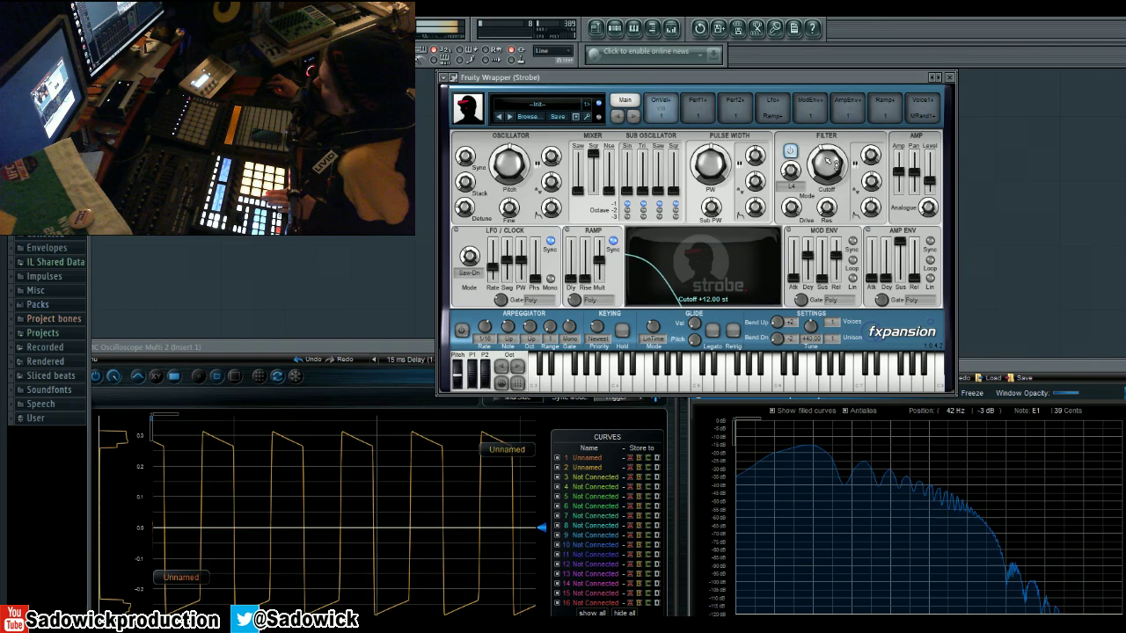
{"action": "scroll", "coordinate": [831, 167], "scroll_direction": "up", "scroll_amount": 8}
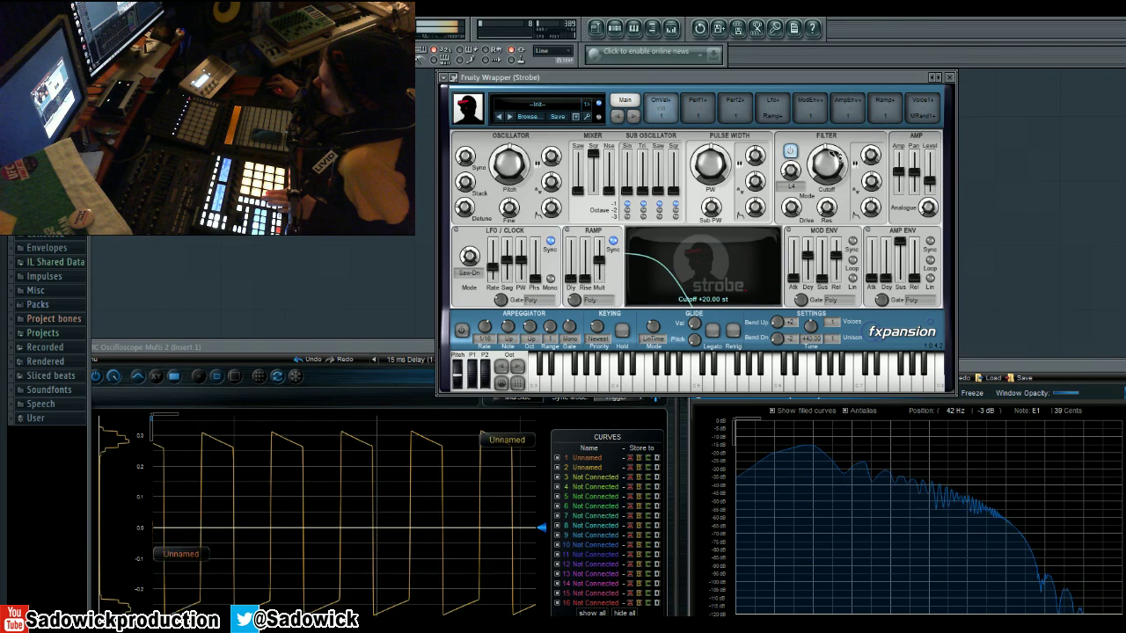
{"action": "left_click_drag", "start_coordinate": [791, 207], "coordinate": [790, 247]}
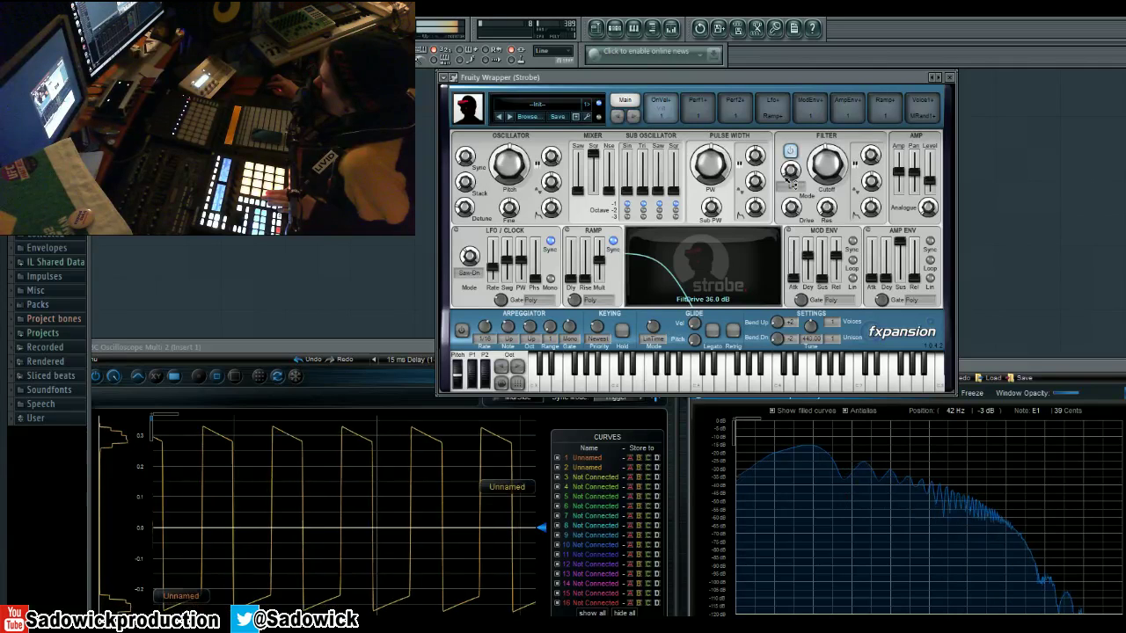
Step: Replace the mixer's square with the sub sine at 100 %, and adjust the filter cutoff and drive on it
{"action": "left_click", "coordinate": [593, 152]}
{"action": "left_click_drag", "start_coordinate": [593, 152], "coordinate": [626, 152]}
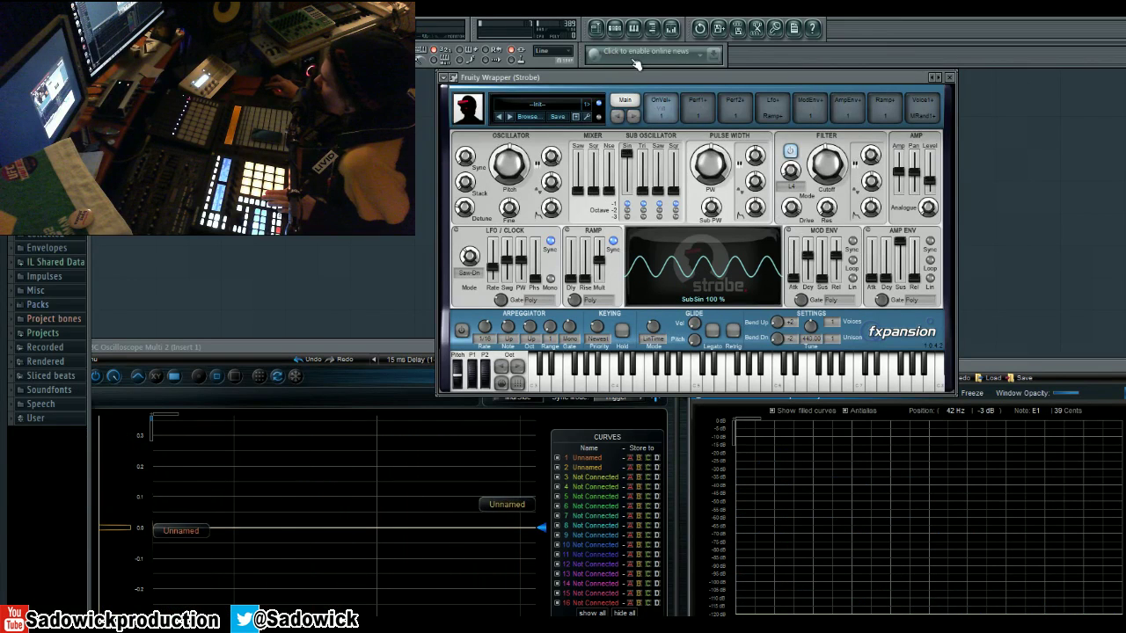
{"action": "mouse_move", "coordinate": [833, 171]}
{"action": "left_click_drag", "start_coordinate": [840, 173], "coordinate": [828, 167]}
{"action": "left_click_drag", "start_coordinate": [793, 208], "coordinate": [799, 176]}
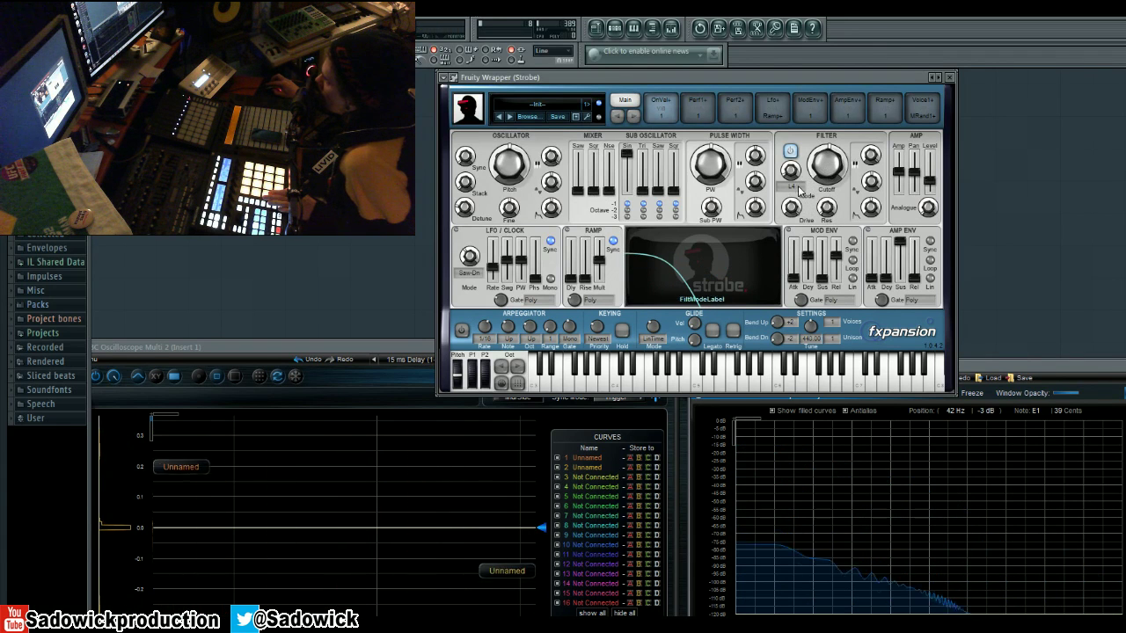
Step: Sweep the filter cutoff on the driven sub sine, bringing it down to about +26 st in L4 mode
{"action": "left_click_drag", "start_coordinate": [637, 157], "coordinate": [596, 193]}
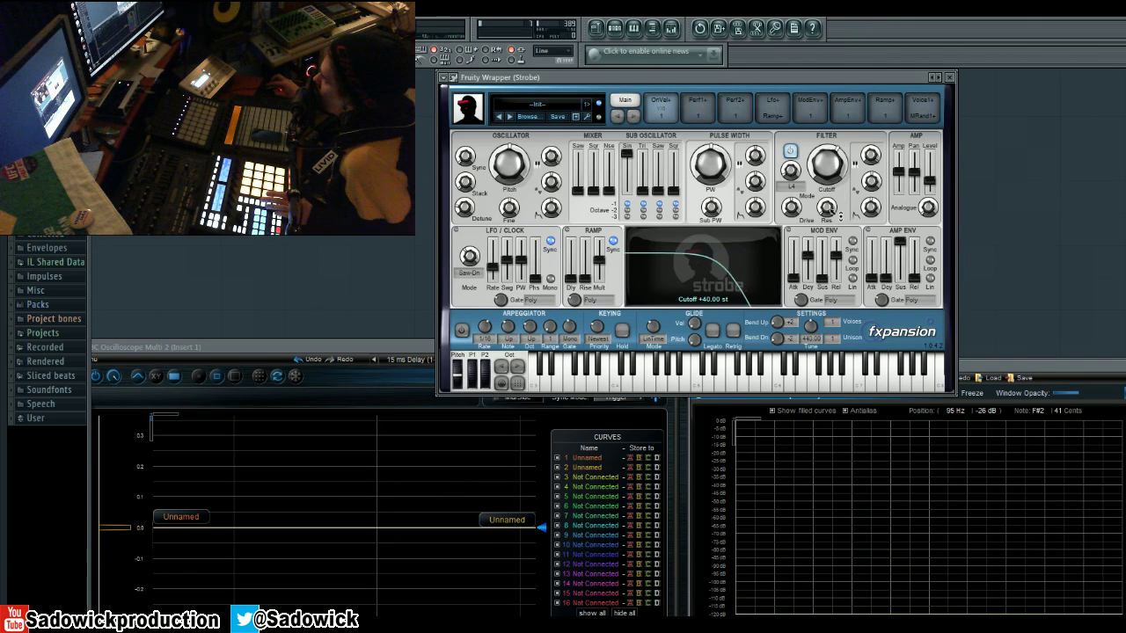
{"action": "left_click_drag", "start_coordinate": [820, 211], "coordinate": [799, 175]}
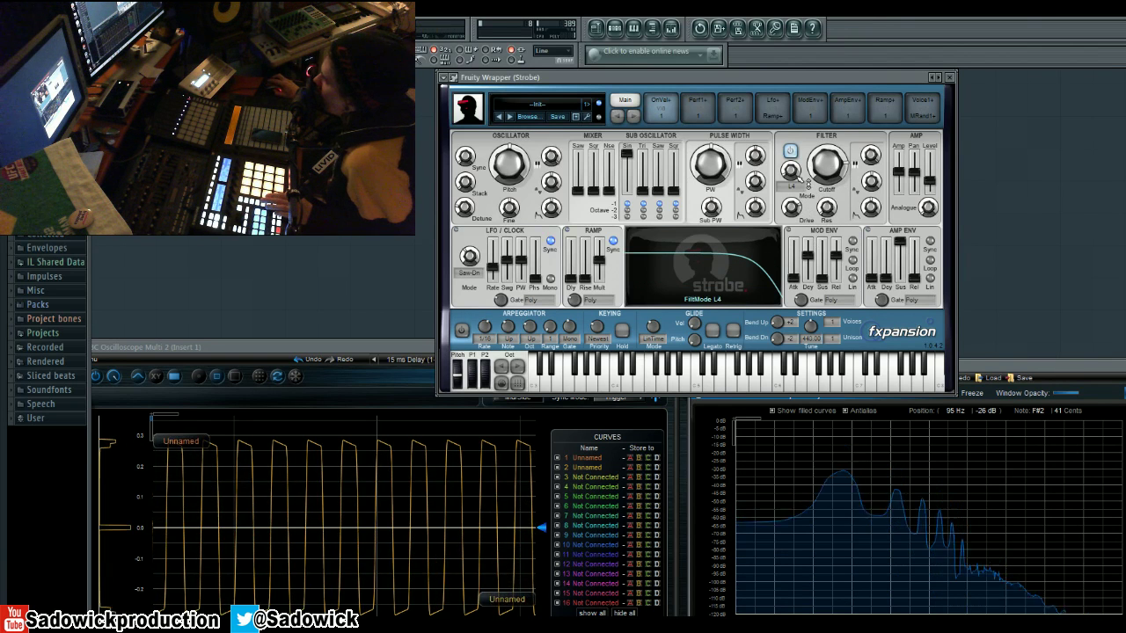
{"action": "left_click_drag", "start_coordinate": [840, 167], "coordinate": [840, 207]}
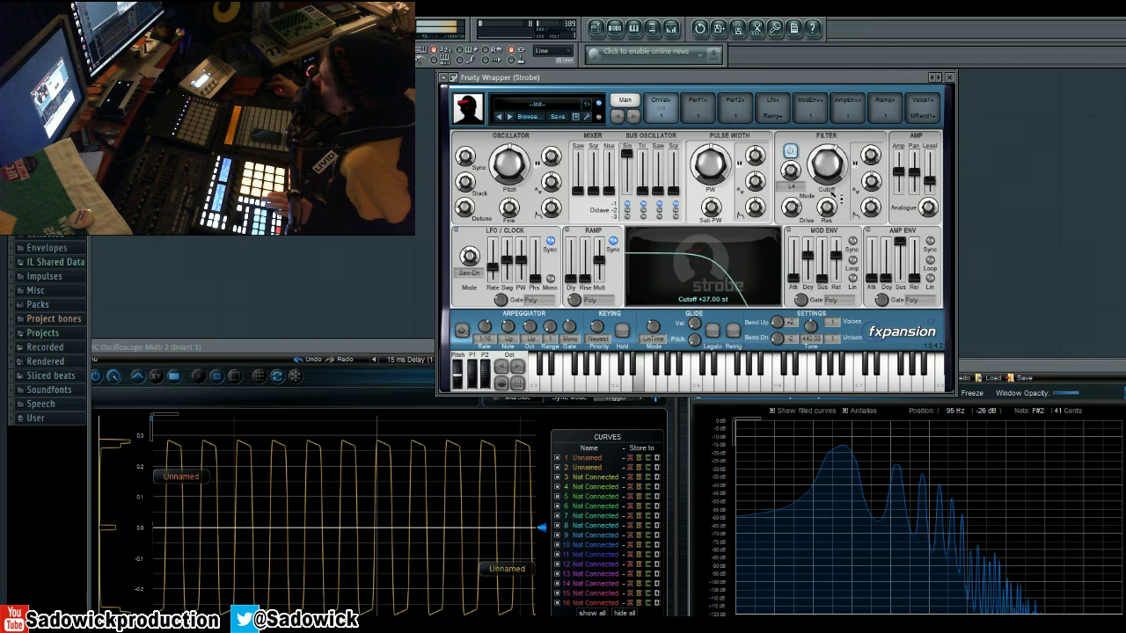
{"action": "mouse_move", "coordinate": [841, 197]}
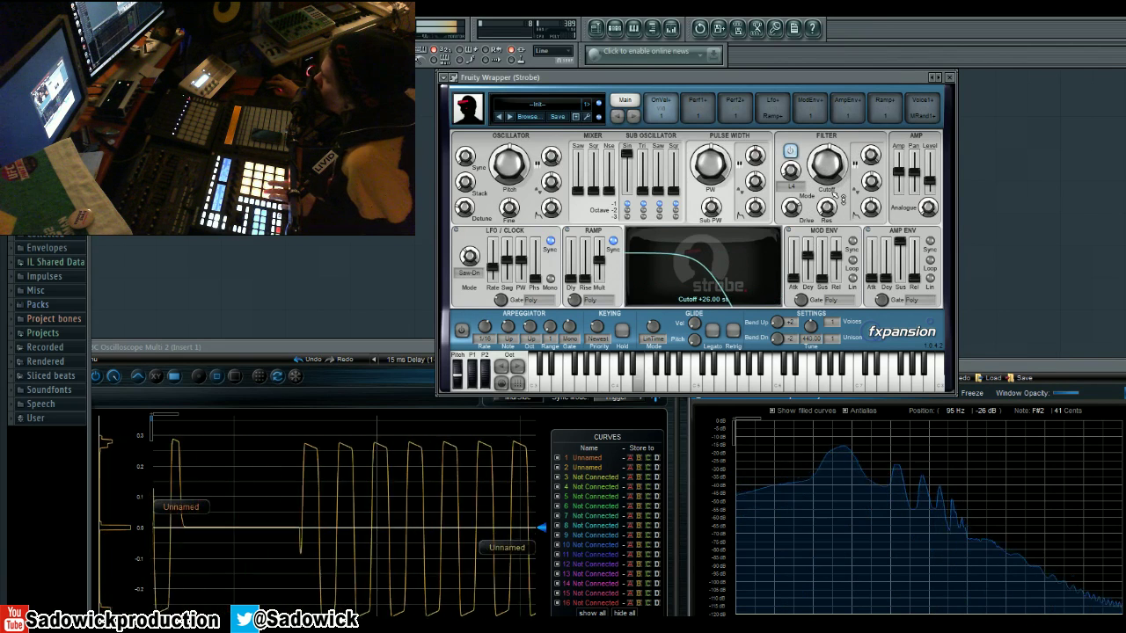
Step: Replace the sub sine with the mixer's saw at 100 %, and switch the filter mode to L2
{"action": "mouse_move", "coordinate": [628, 152]}
{"action": "left_click_drag", "start_coordinate": [580, 201], "coordinate": [601, 83]}
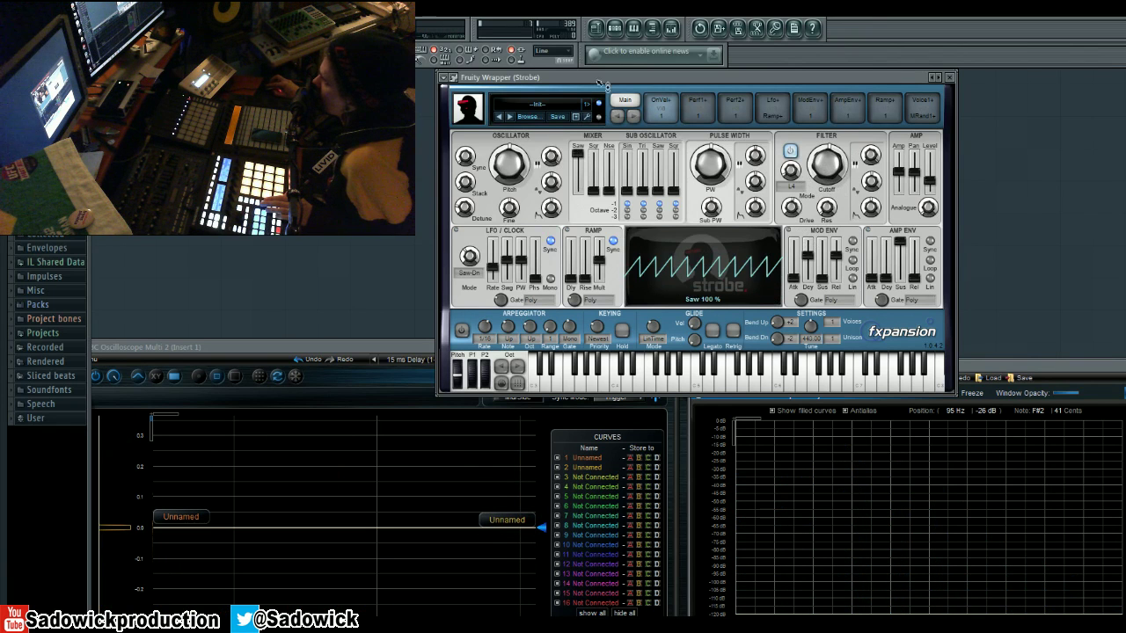
{"action": "mouse_move", "coordinate": [793, 181]}
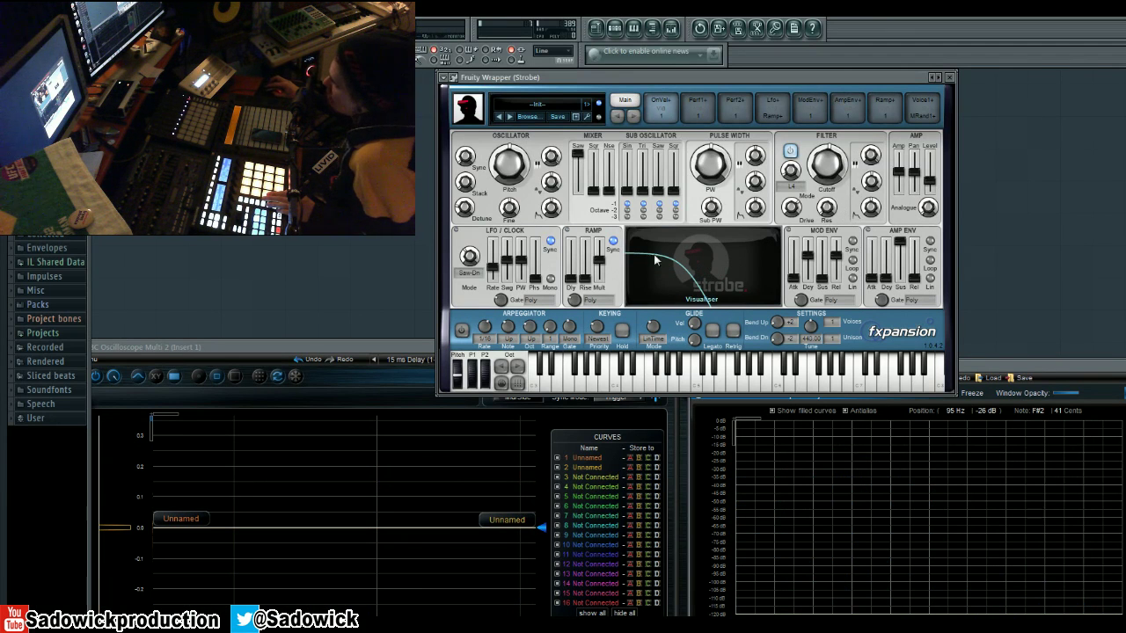
{"action": "left_click", "coordinate": [793, 190]}
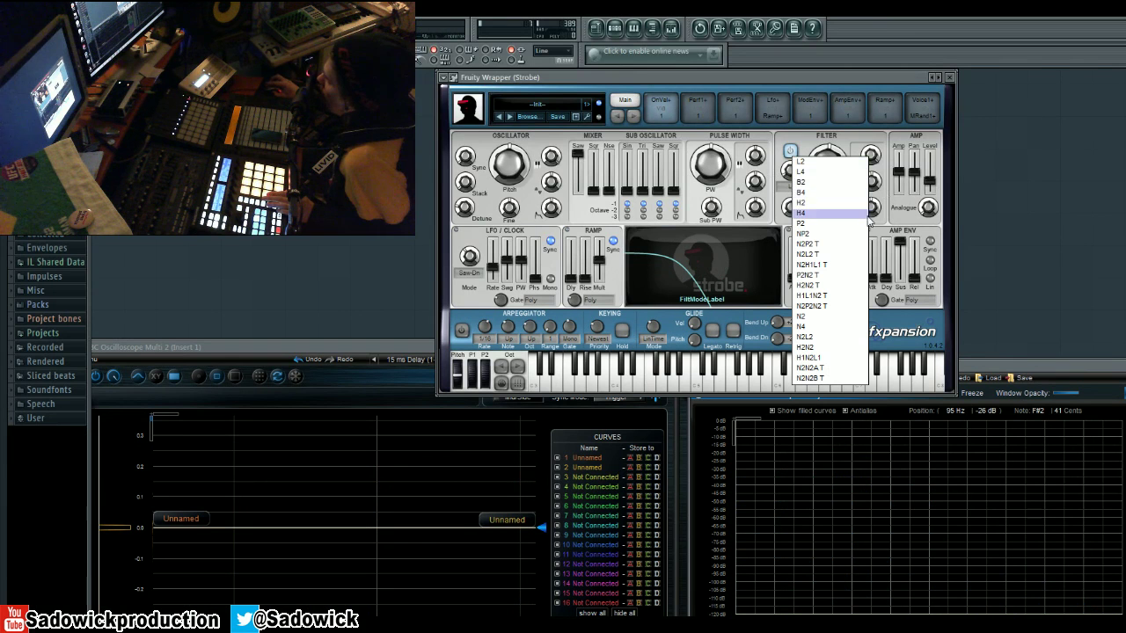
{"action": "left_click", "coordinate": [780, 206]}
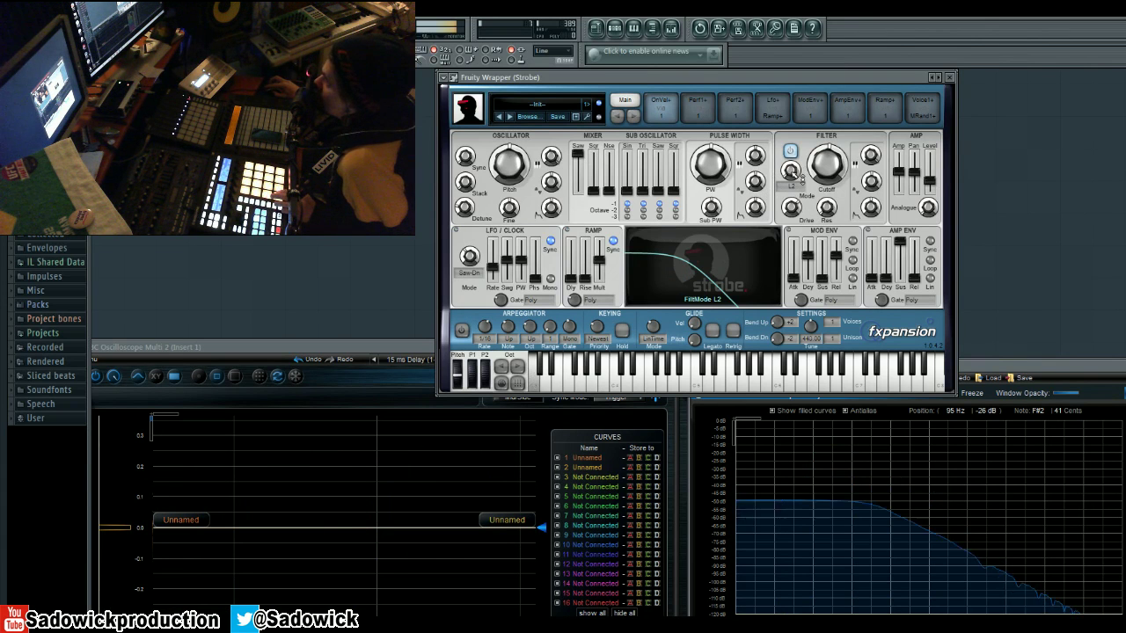
Step: Sweep the L2 filter's cutoff with the resonance raised, and bring the resonance back down to zero
{"action": "left_click_drag", "start_coordinate": [819, 182], "coordinate": [820, 165]}
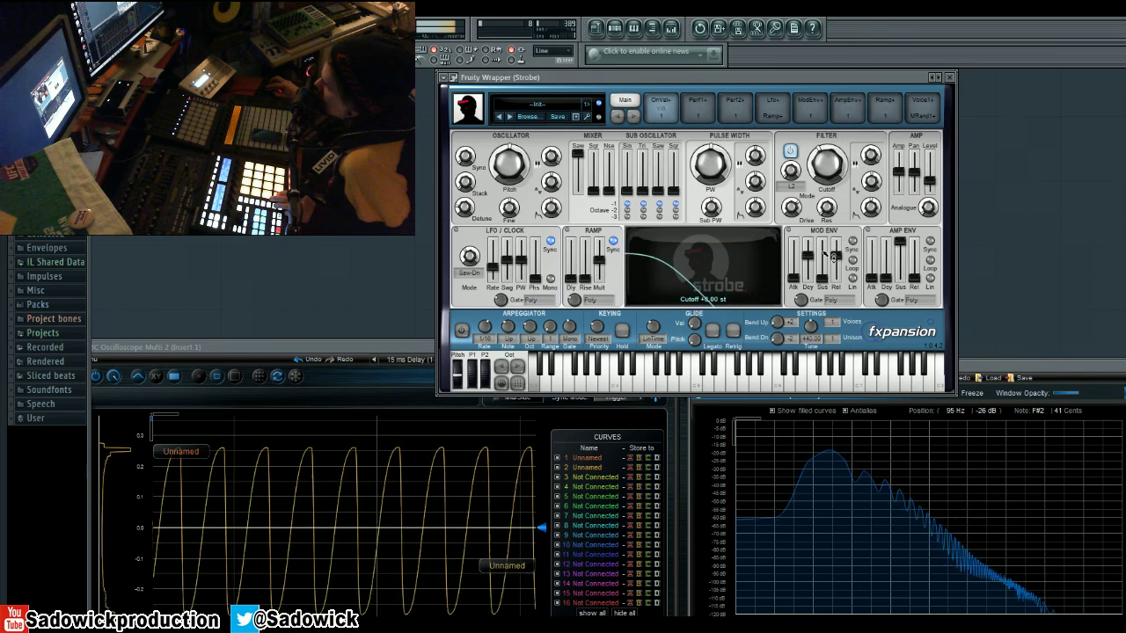
{"action": "mouse_move", "coordinate": [840, 215]}
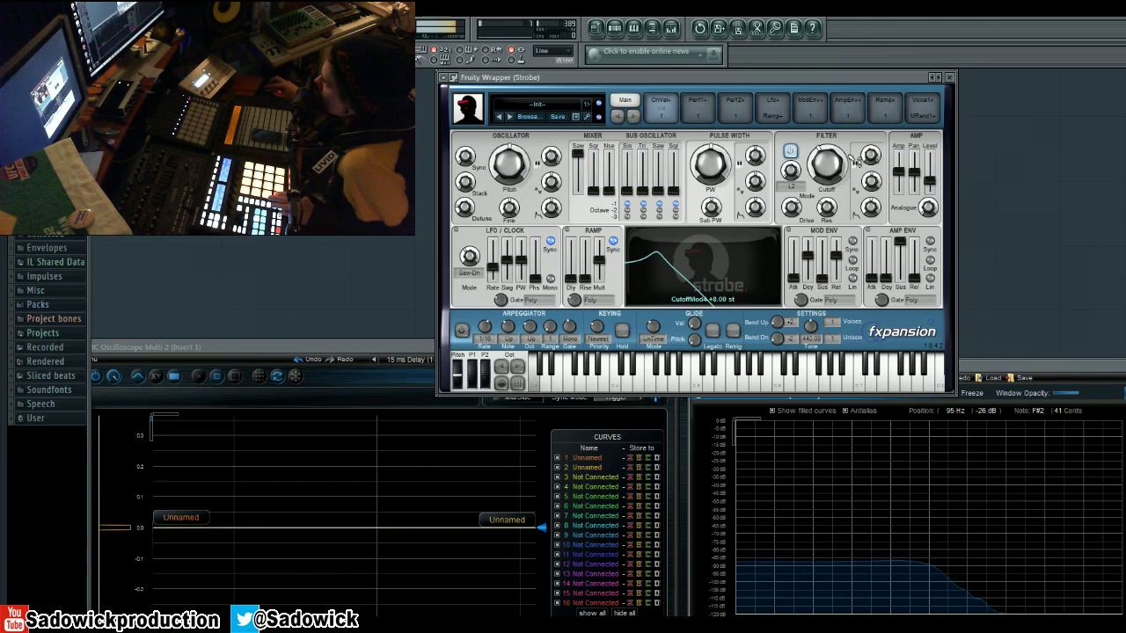
{"action": "left_click_drag", "start_coordinate": [834, 211], "coordinate": [809, 193]}
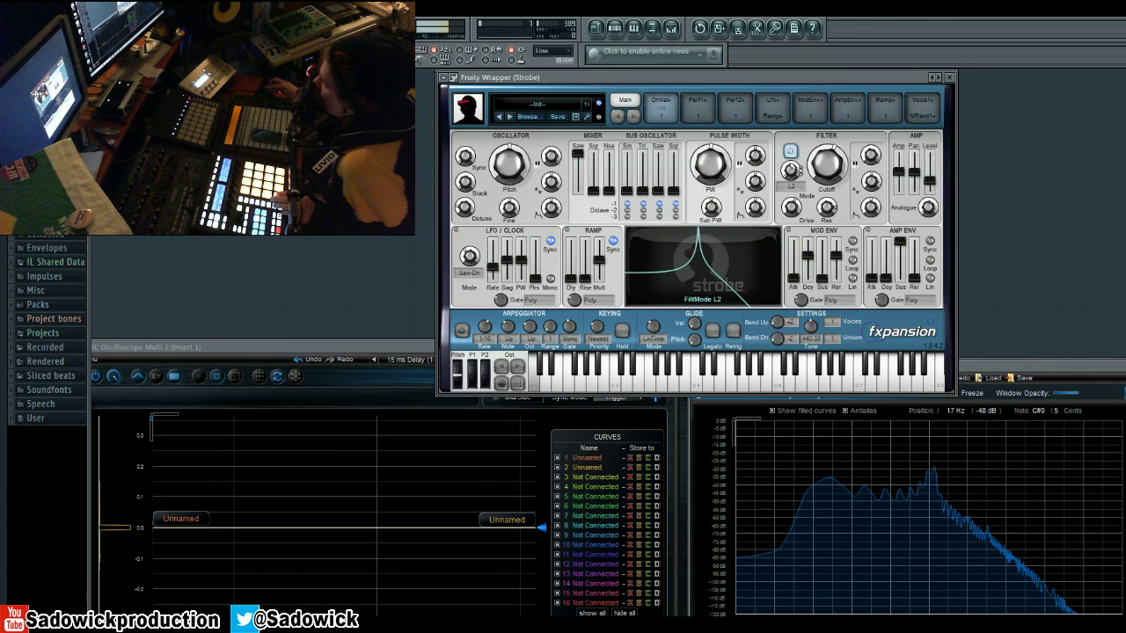
{"action": "left_click", "coordinate": [791, 152]}
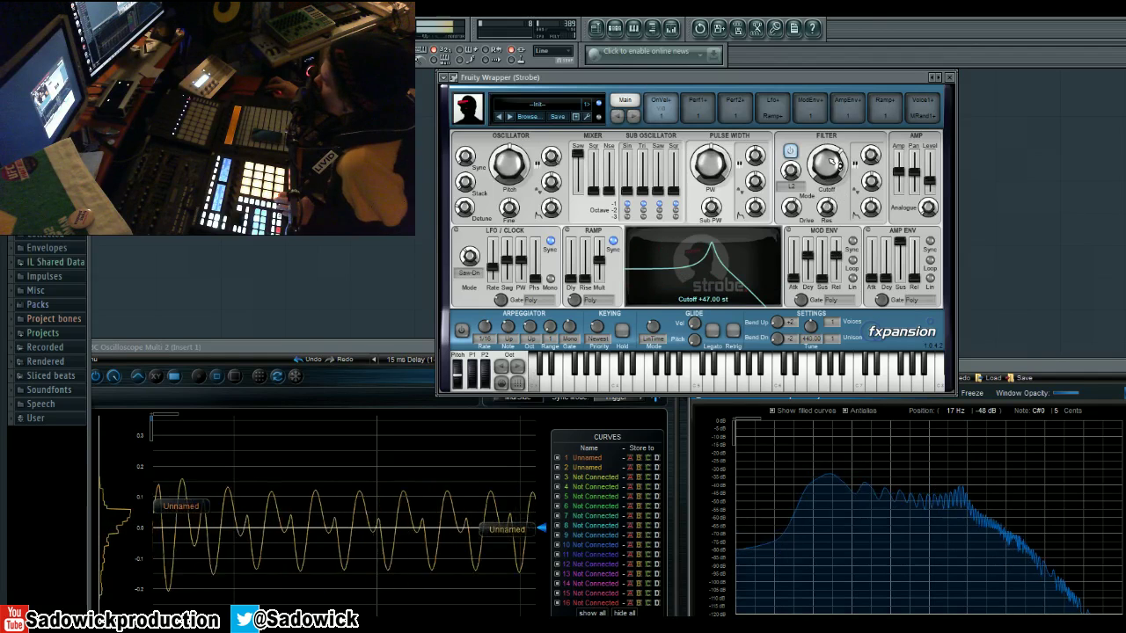
{"action": "left_click_drag", "start_coordinate": [831, 161], "coordinate": [833, 187]}
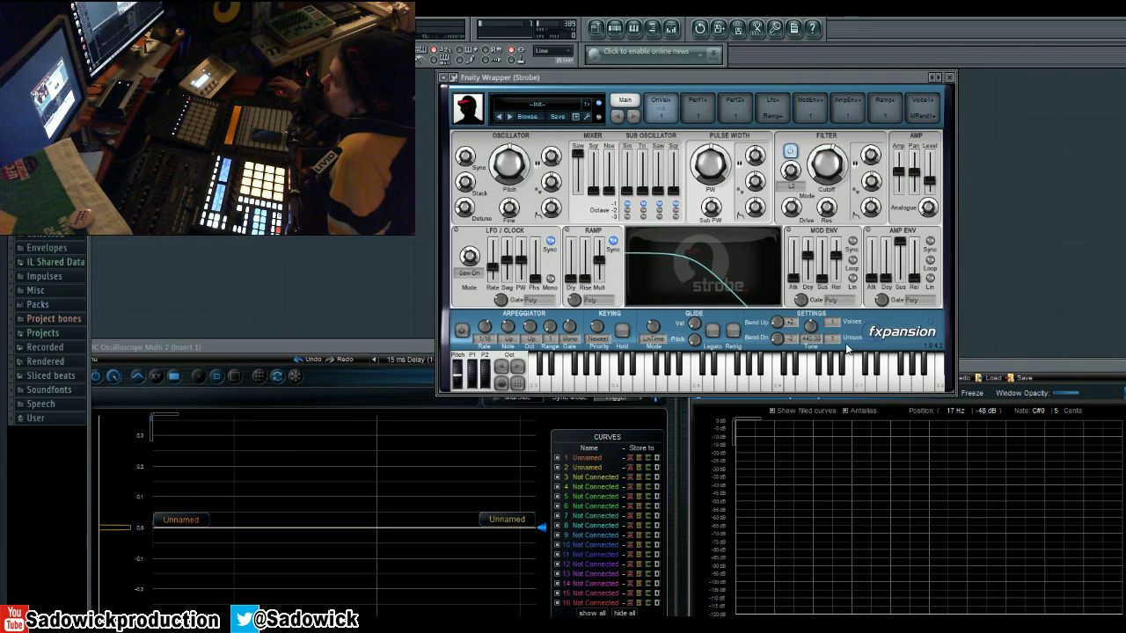
Step: Raise the amp section's Amp slider to maximum and lower its output level slightly on the saw sound
{"action": "mouse_move", "coordinate": [870, 207]}
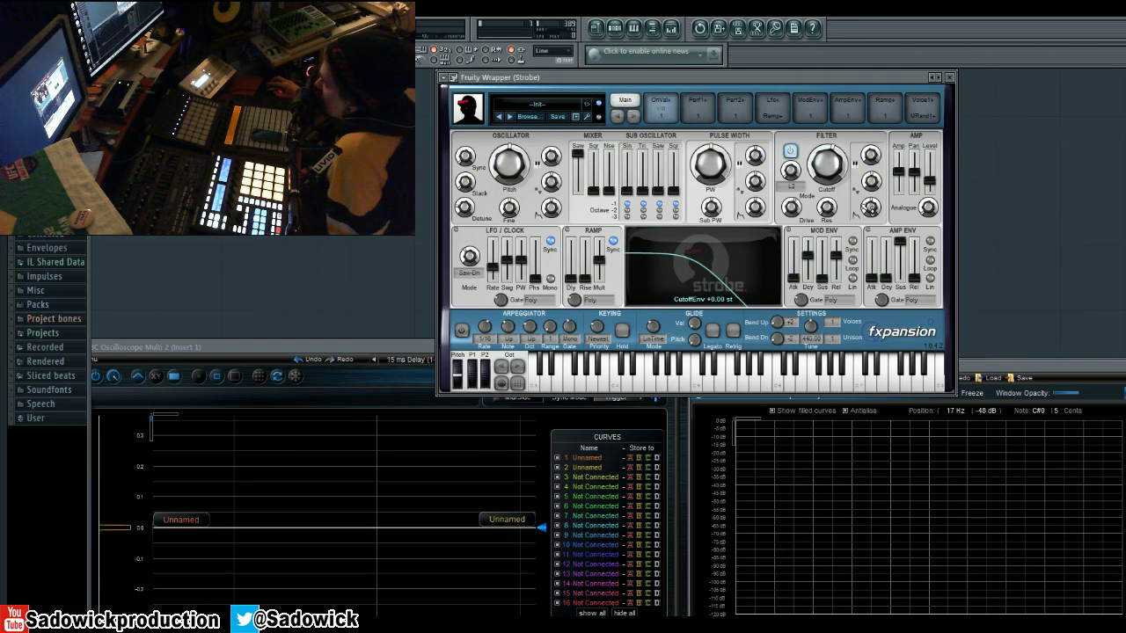
{"action": "mouse_move", "coordinate": [913, 195]}
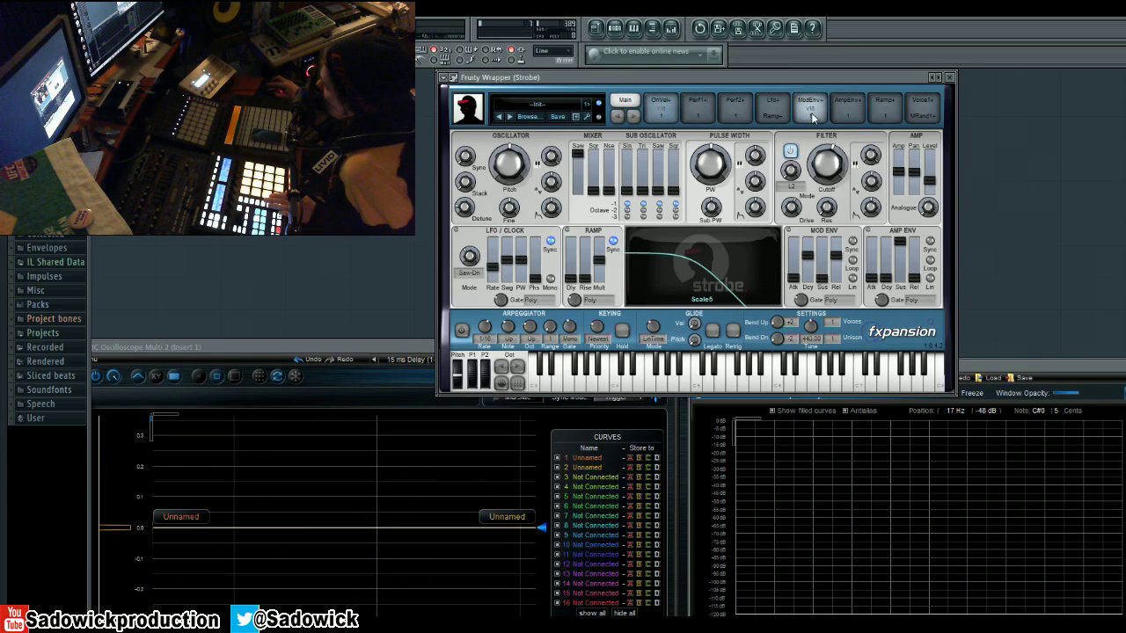
{"action": "mouse_move", "coordinate": [874, 157]}
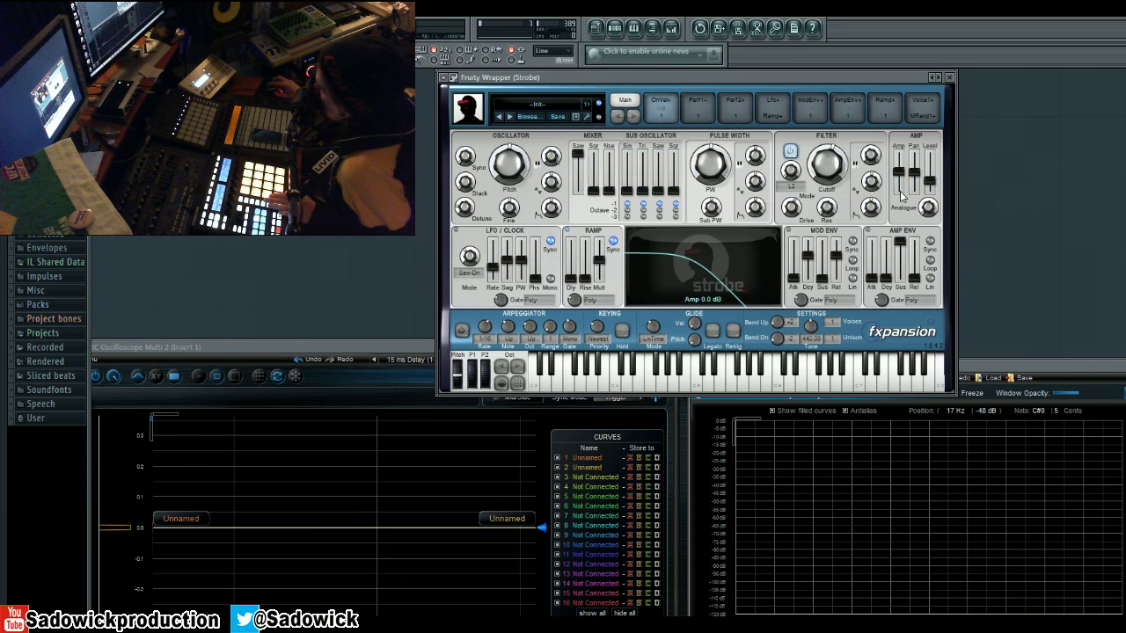
{"action": "mouse_move", "coordinate": [797, 208]}
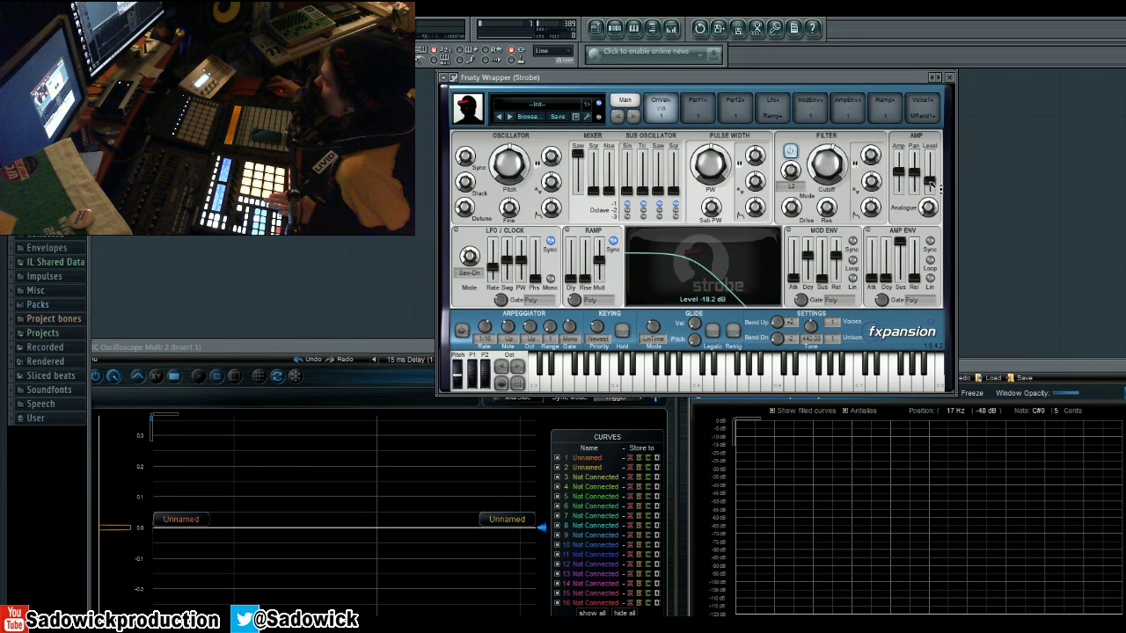
{"action": "left_click_drag", "start_coordinate": [935, 189], "coordinate": [902, 155]}
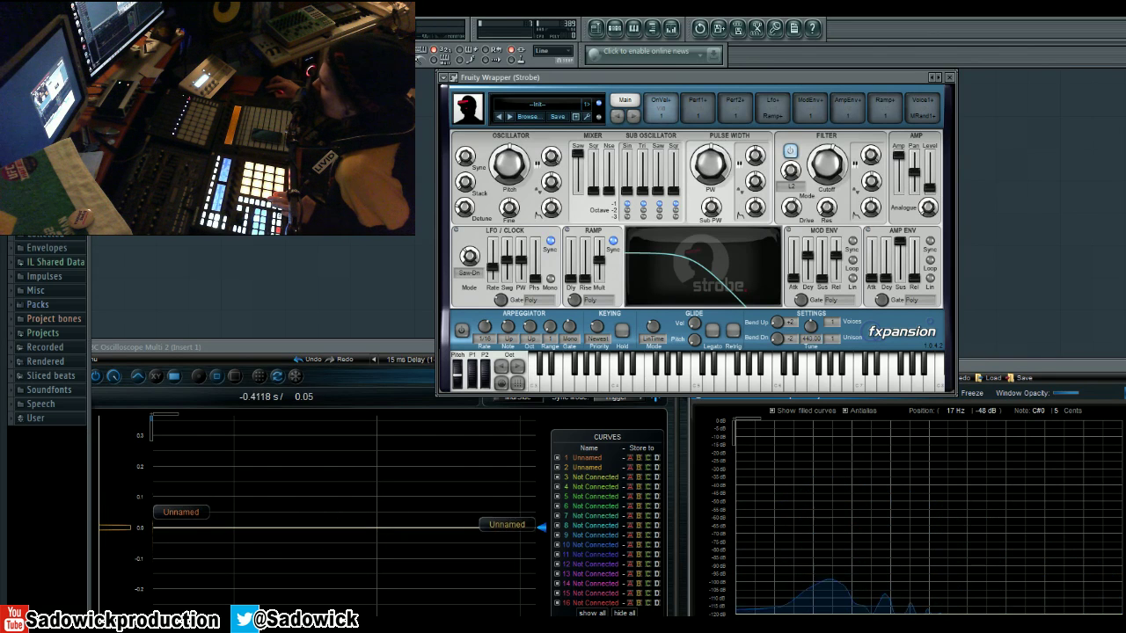
{"action": "left_click_drag", "start_coordinate": [931, 189], "coordinate": [933, 186]}
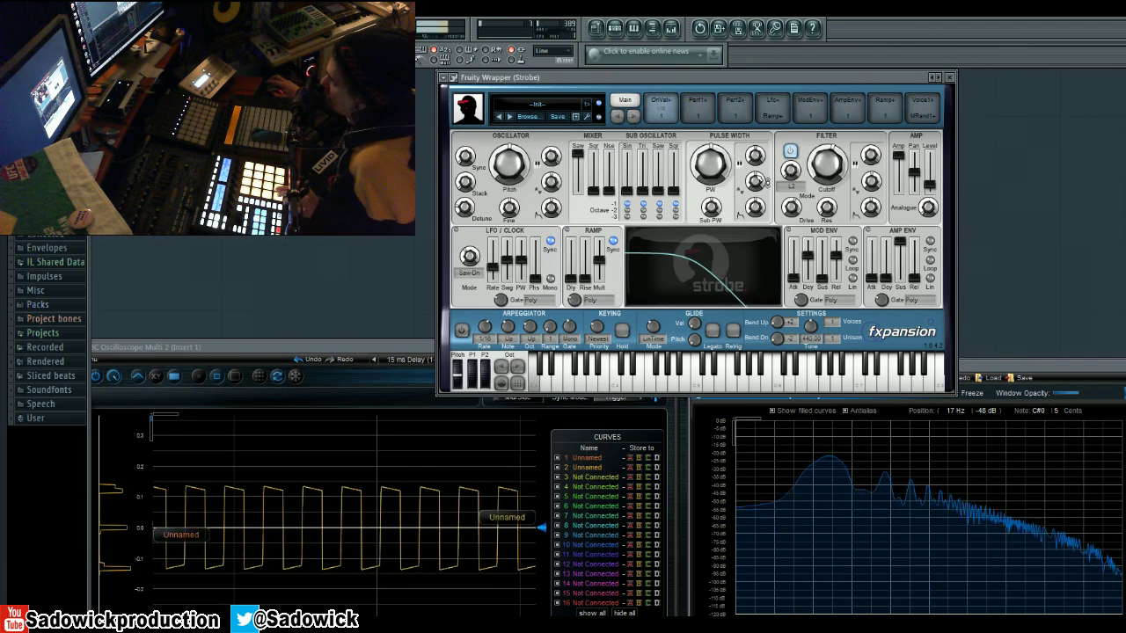
{"action": "left_click", "coordinate": [578, 156]}
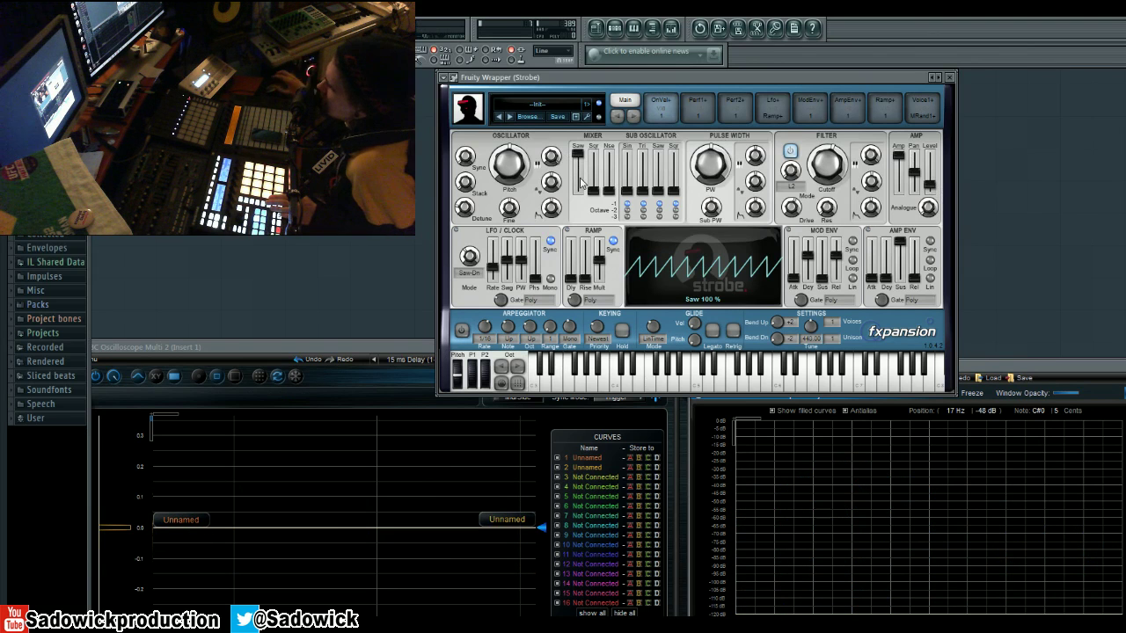
Step: Layer the mixer's square and noise at partial level onto the saw, and add the sub oscillator's saw at full level
{"action": "left_click_drag", "start_coordinate": [605, 192], "coordinate": [600, 177]}
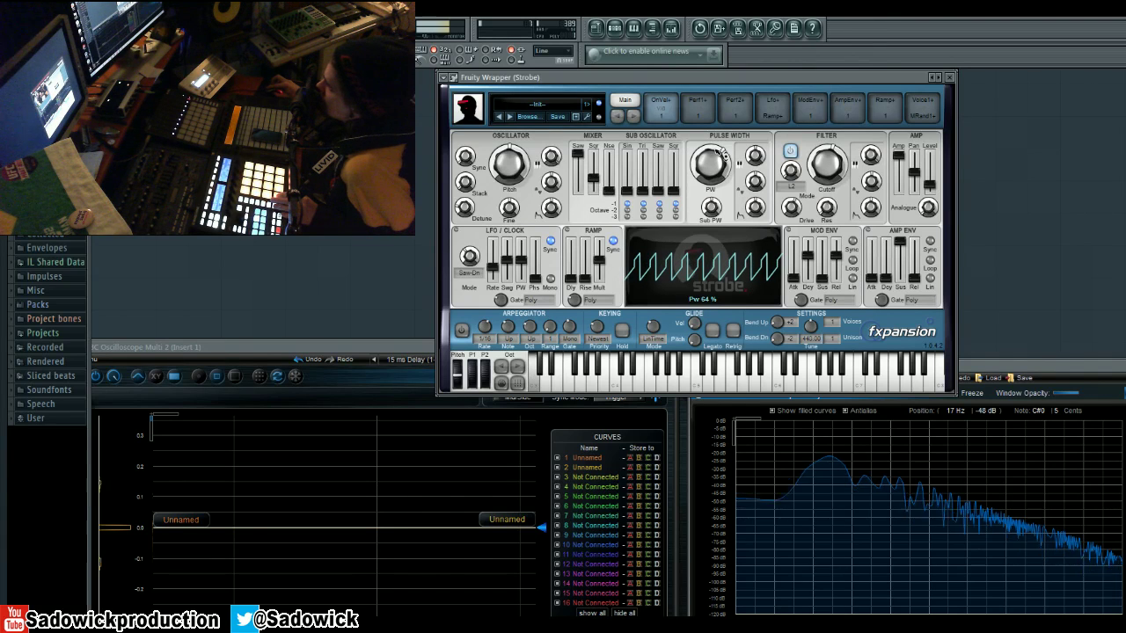
{"action": "left_click_drag", "start_coordinate": [609, 190], "coordinate": [610, 177]}
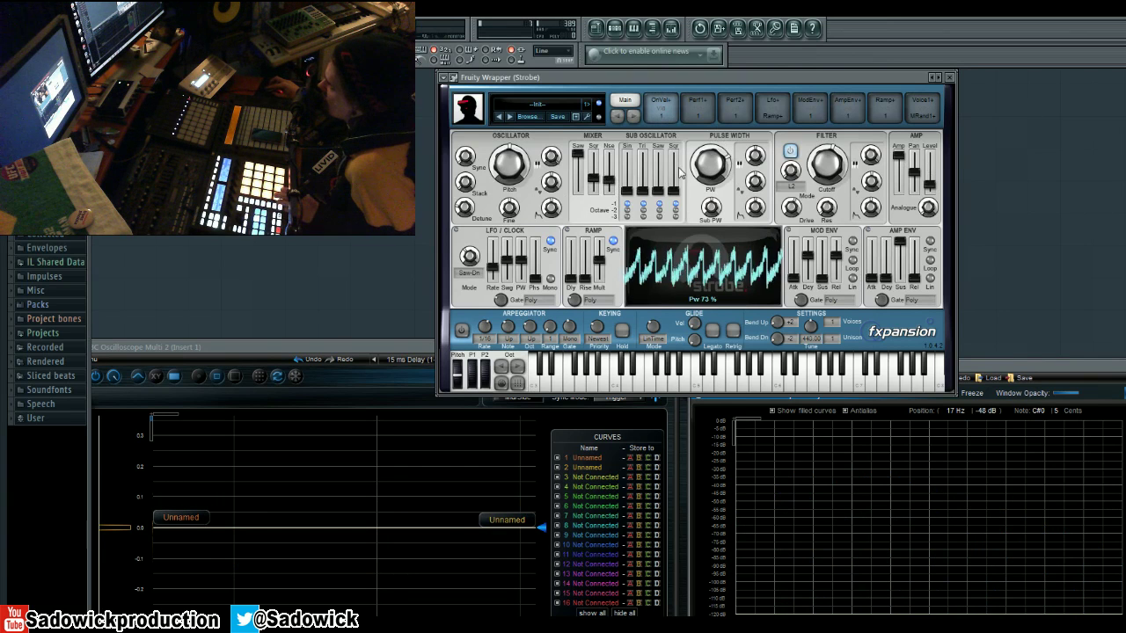
{"action": "left_click_drag", "start_coordinate": [657, 190], "coordinate": [663, 153]}
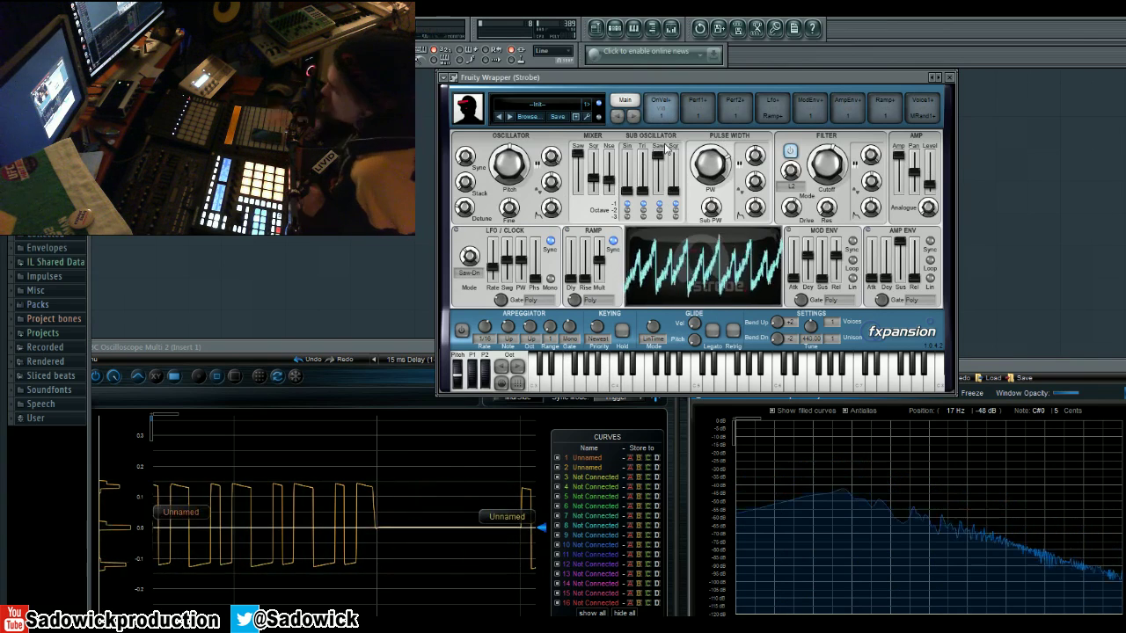
Step: Switch on the arpeggiator with its range raised to 2, and sweep the L2 filter cutoff down to about -19 st and back to -10 st
{"action": "mouse_move", "coordinate": [605, 179]}
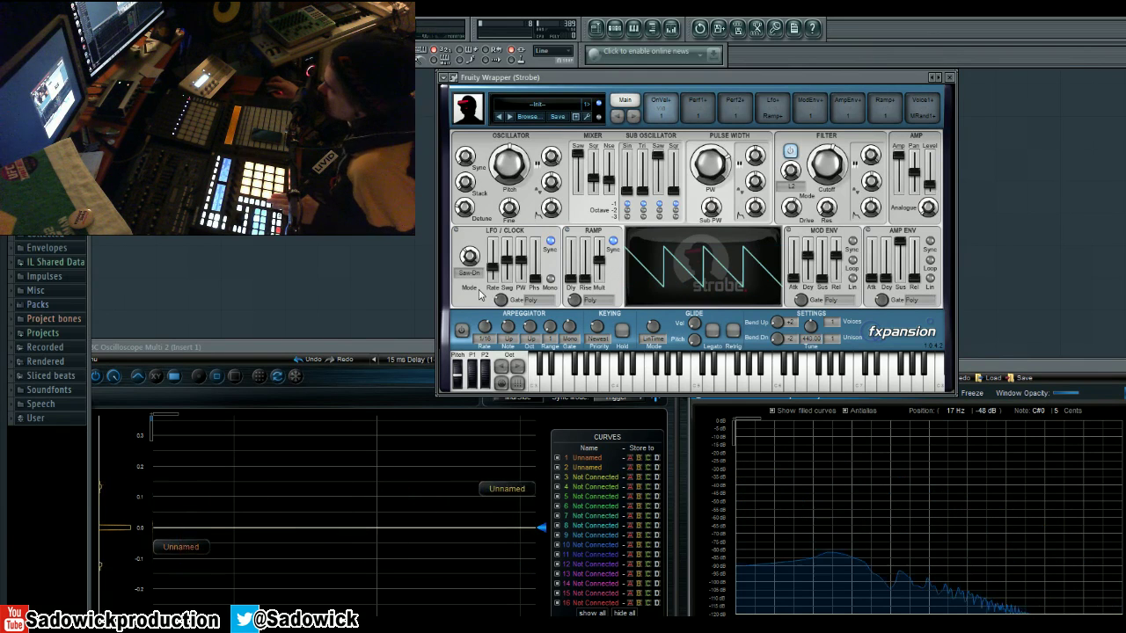
{"action": "mouse_move", "coordinate": [461, 332]}
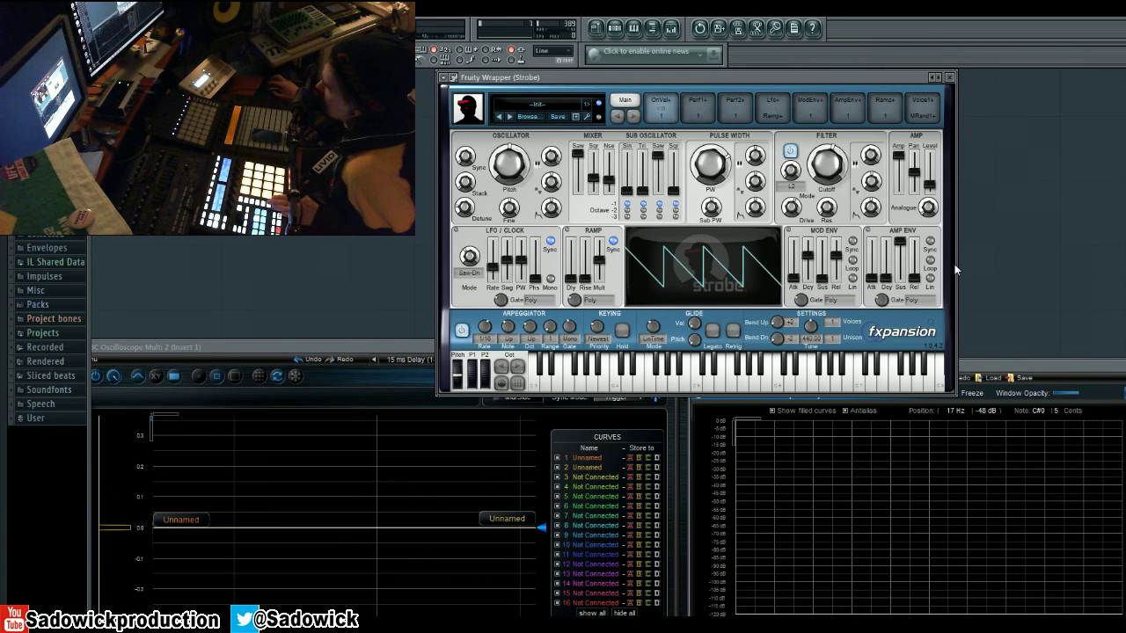
{"action": "mouse_move", "coordinate": [560, 274]}
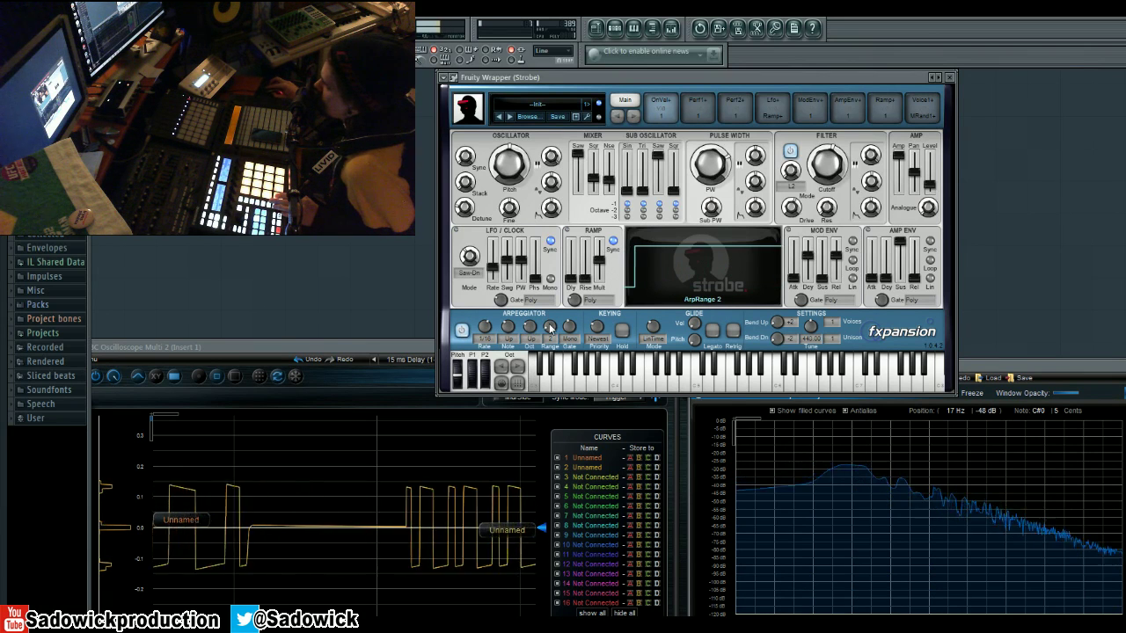
{"action": "left_click_drag", "start_coordinate": [825, 166], "coordinate": [827, 213]}
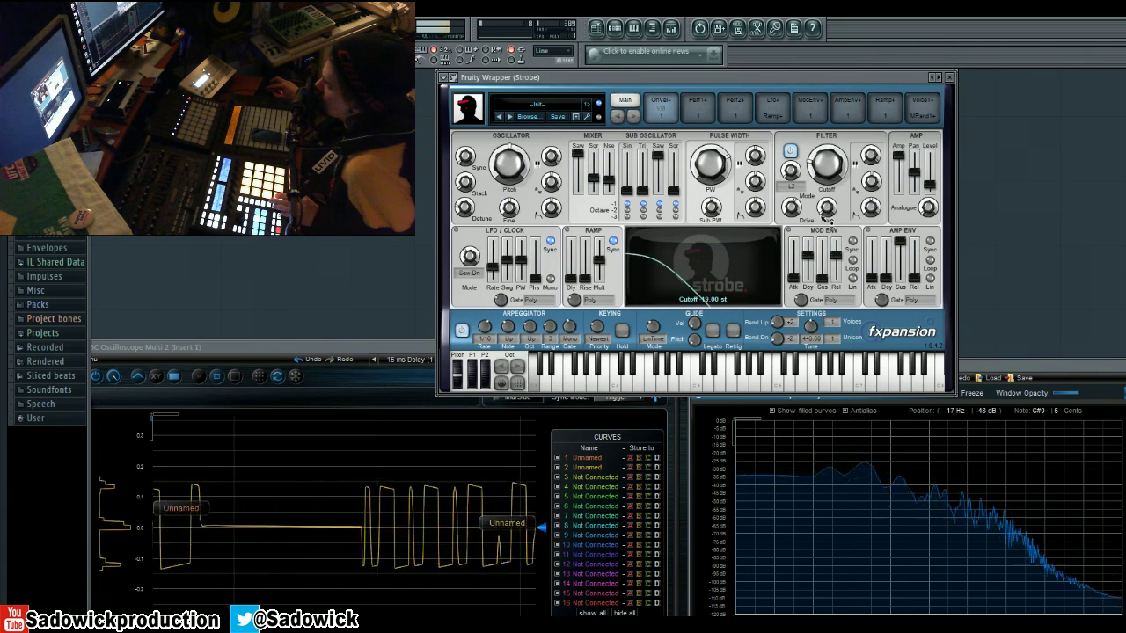
{"action": "mouse_move", "coordinate": [720, 200]}
{"action": "mouse_move", "coordinate": [616, 146]}
{"action": "mouse_move", "coordinate": [724, 180]}
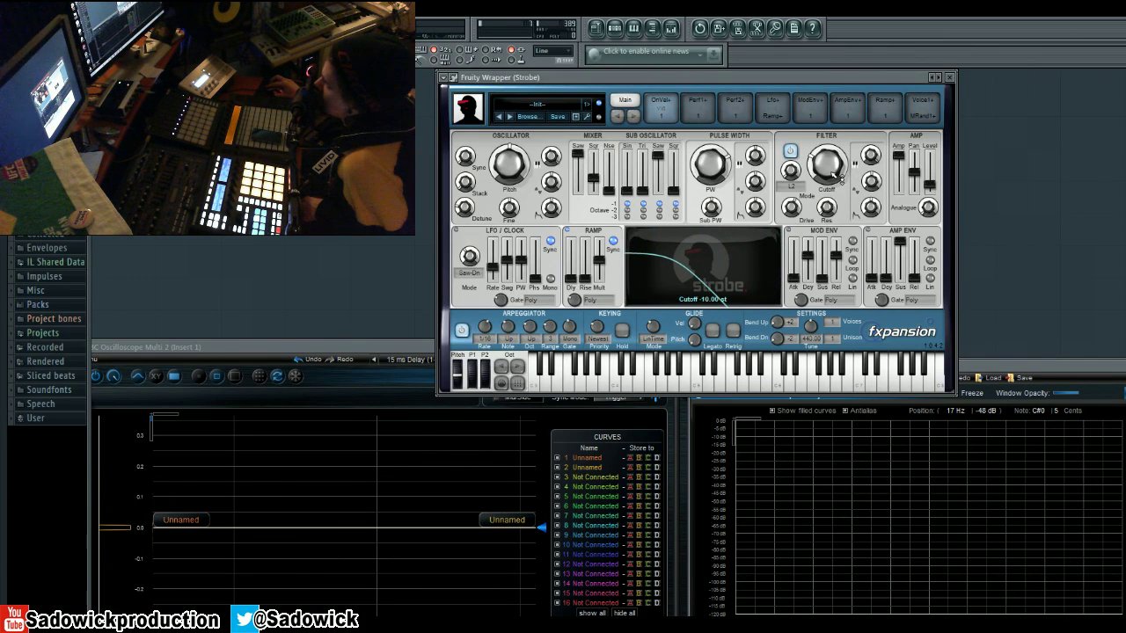
Step: Compare the amp stage at neutral and driven settings, lowering the output Level and setting Amp to 31.9 dB
{"action": "left_click_drag", "start_coordinate": [902, 158], "coordinate": [903, 175]}
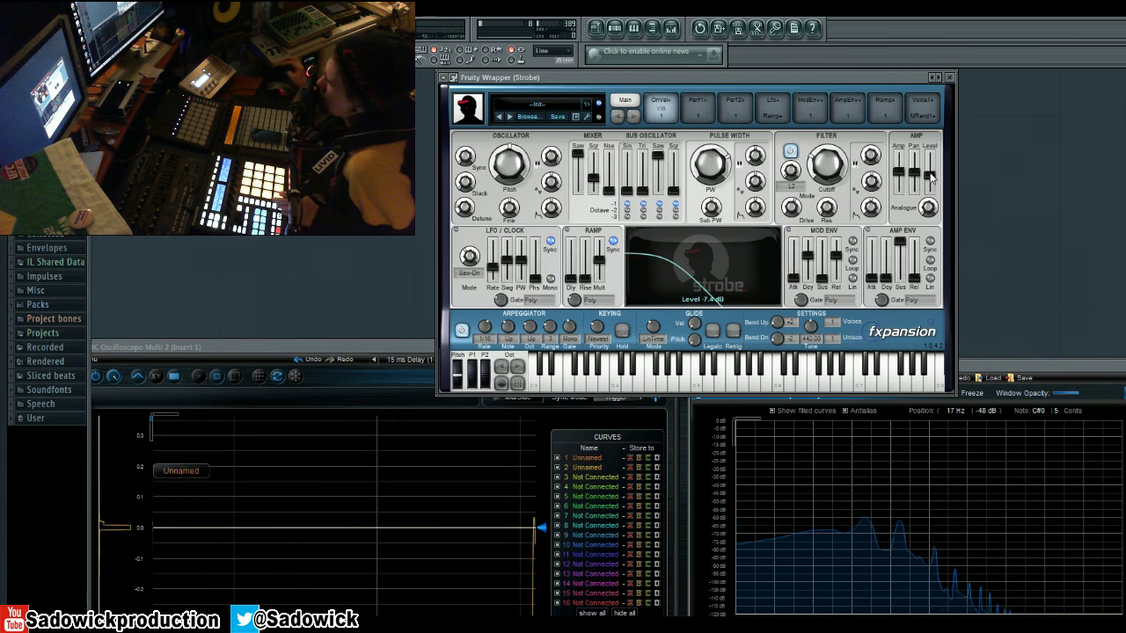
{"action": "left_click_drag", "start_coordinate": [931, 176], "coordinate": [930, 182]}
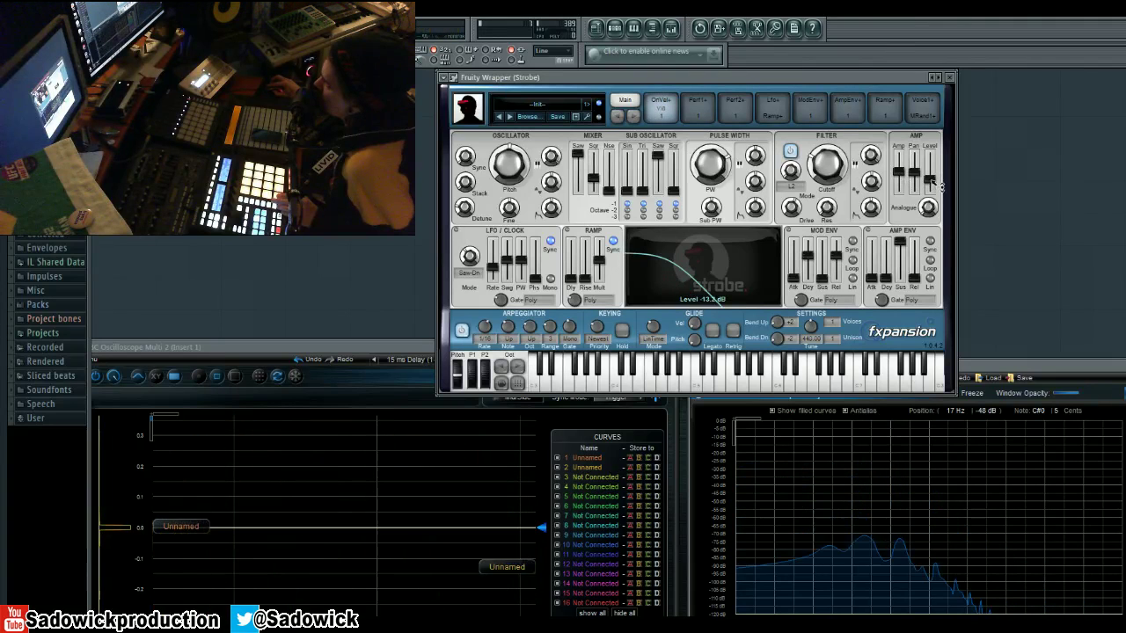
{"action": "left_click_drag", "start_coordinate": [898, 171], "coordinate": [900, 155]}
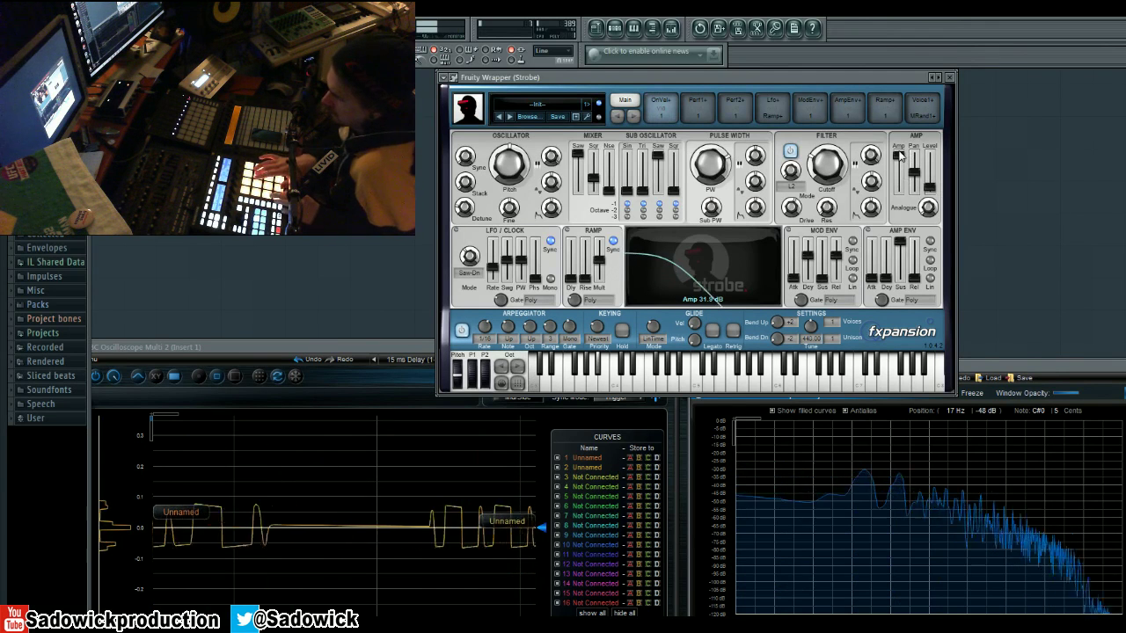
Step: Reload the init preset and store the saw's trace with and without Analogue noise in oscilloscope slots A and C
{"action": "left_click", "coordinate": [508, 117]}
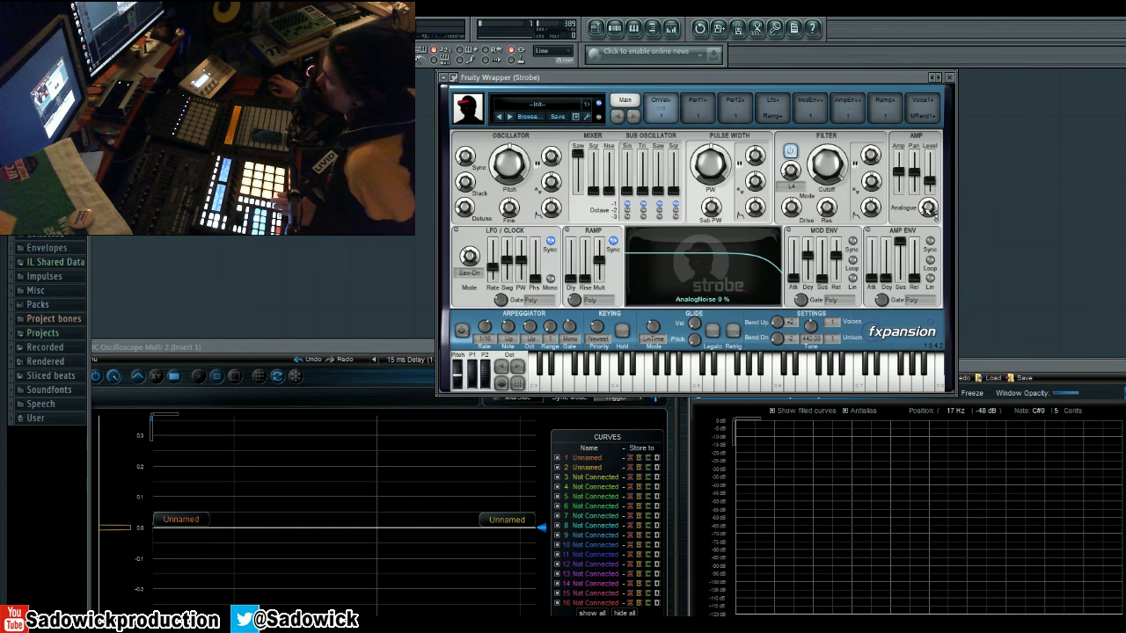
{"action": "left_click_drag", "start_coordinate": [927, 211], "coordinate": [922, 156]}
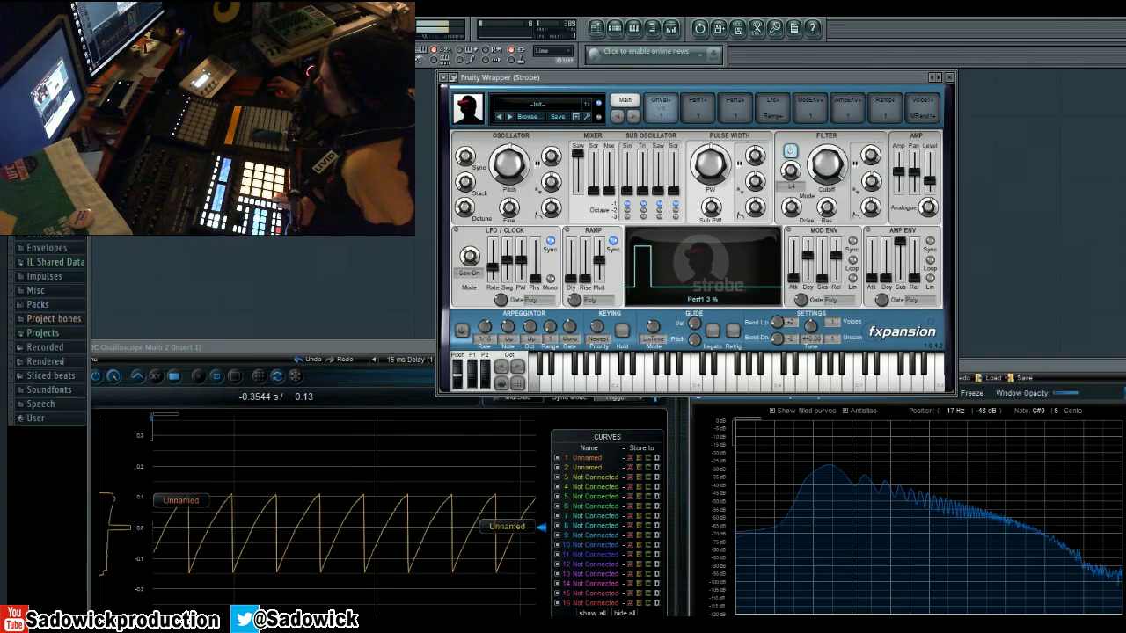
{"action": "left_click", "coordinate": [630, 459]}
{"action": "left_click", "coordinate": [916, 276]}
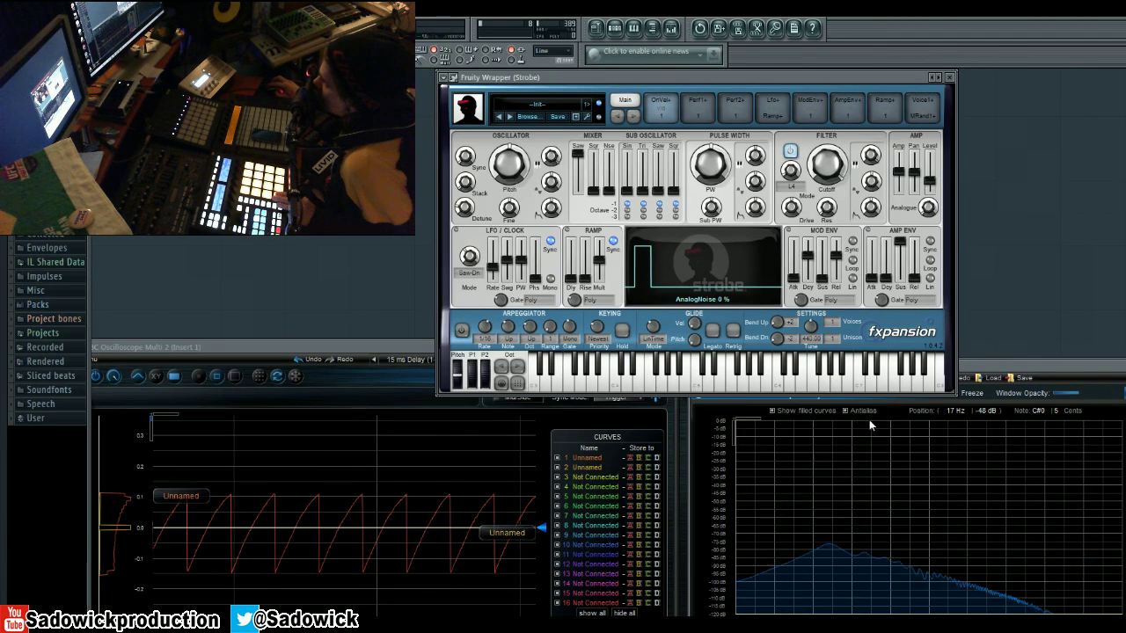
{"action": "left_click", "coordinate": [647, 459]}
Step: Magnify the oscilloscope around a single saw cycle to compare the two stored traces, and restore a wider view
{"action": "left_click_drag", "start_coordinate": [335, 480], "coordinate": [384, 585]}
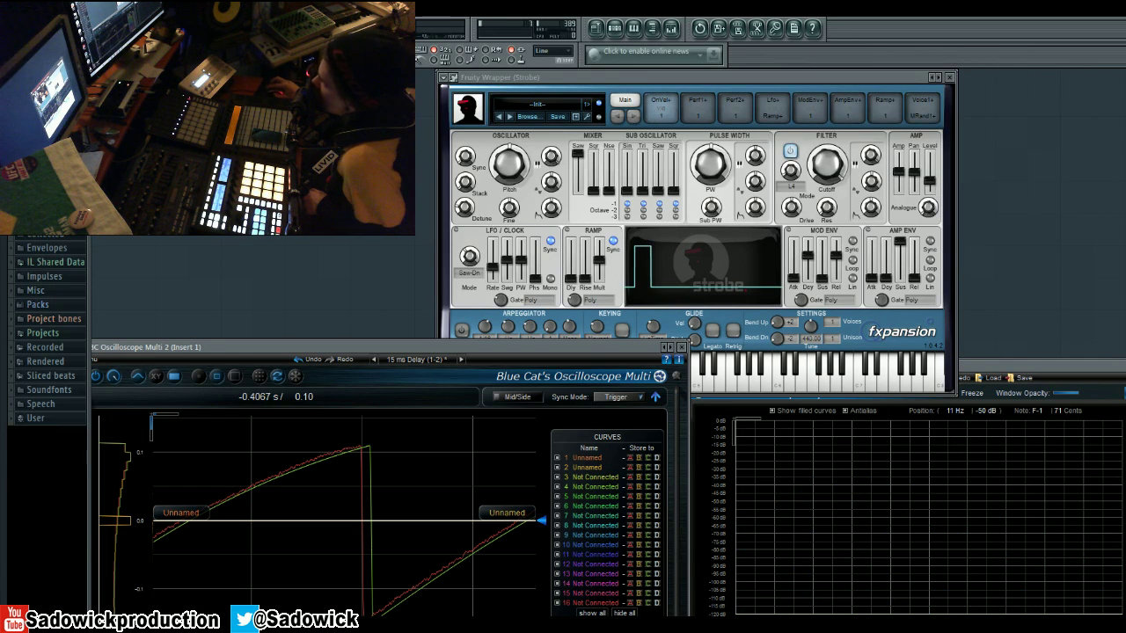
{"action": "left_click_drag", "start_coordinate": [396, 491], "coordinate": [398, 493]}
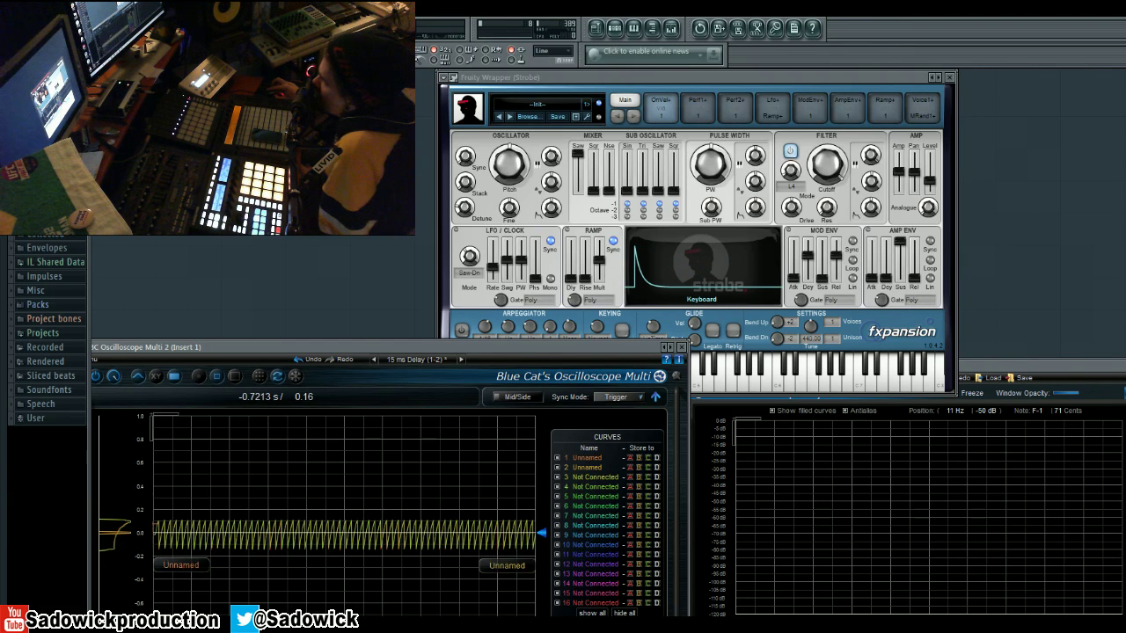
{"action": "left_click_drag", "start_coordinate": [319, 554], "coordinate": [344, 560]}
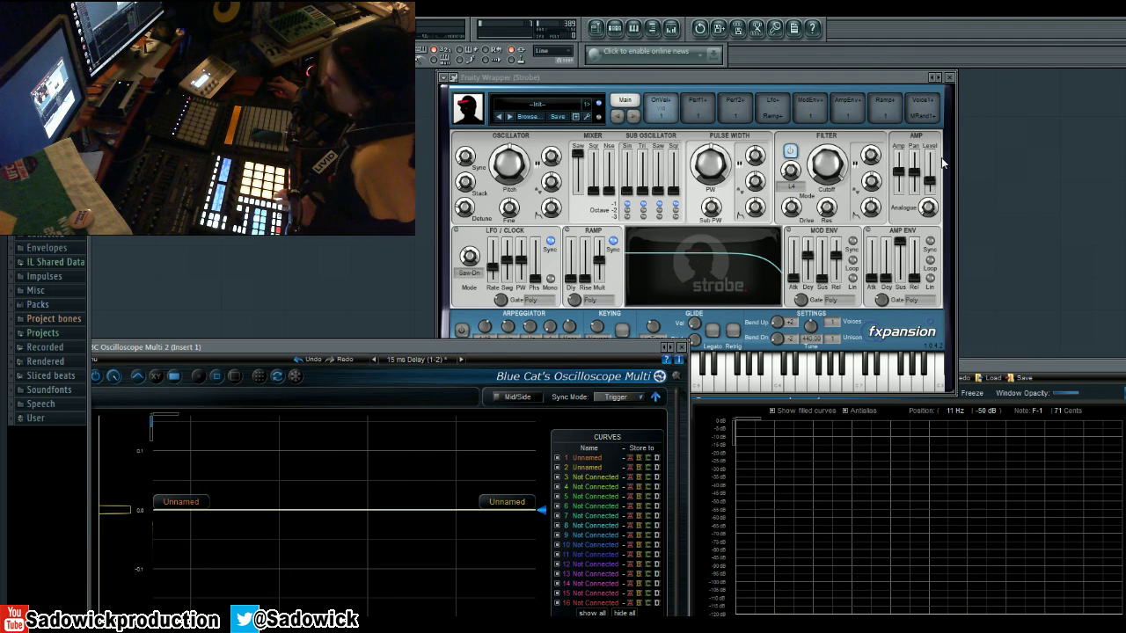
Step: Drive the saw with Amp at 23.7 dB and a reduced output Level, and set the Analogue noise to 71 %
{"action": "left_click_drag", "start_coordinate": [927, 207], "coordinate": [927, 151]}
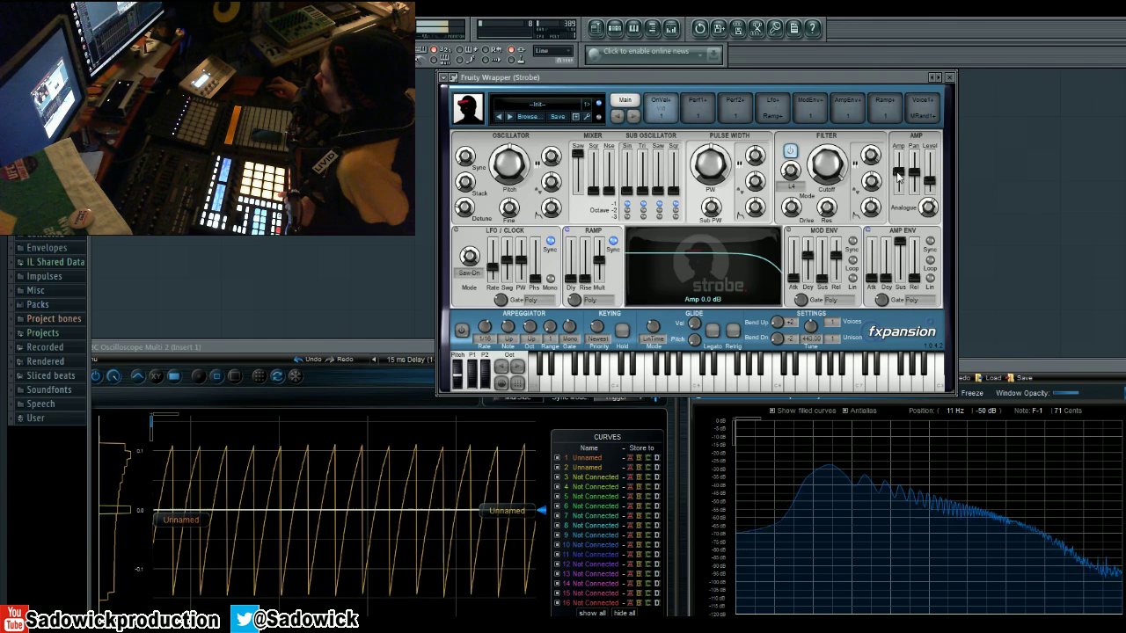
{"action": "left_click_drag", "start_coordinate": [929, 180], "coordinate": [937, 191]}
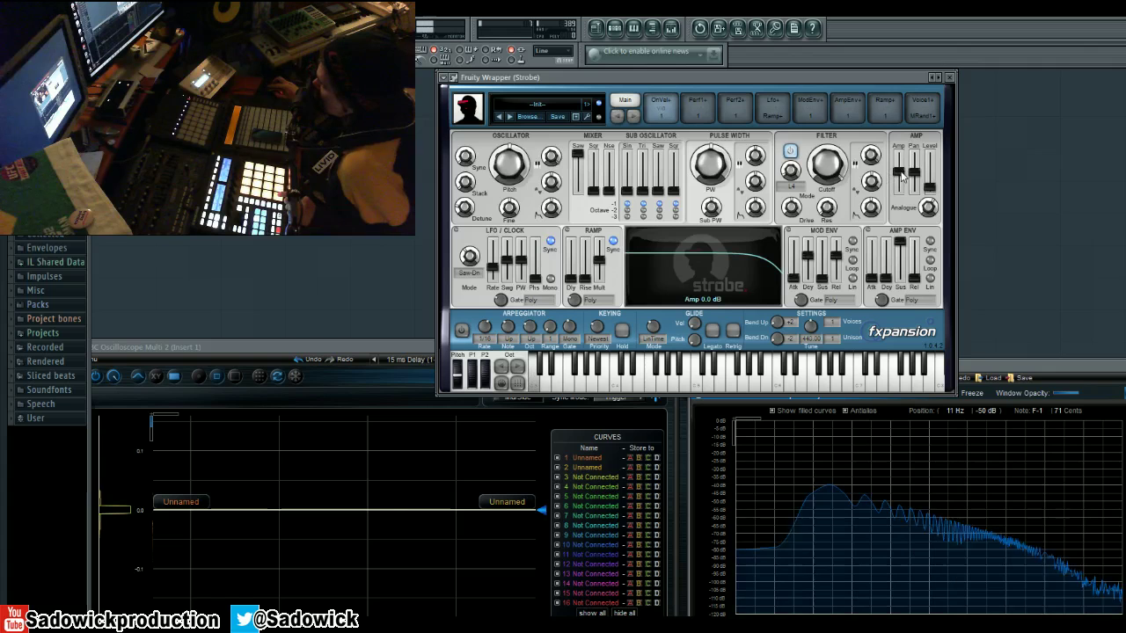
{"action": "left_click_drag", "start_coordinate": [898, 170], "coordinate": [900, 158]}
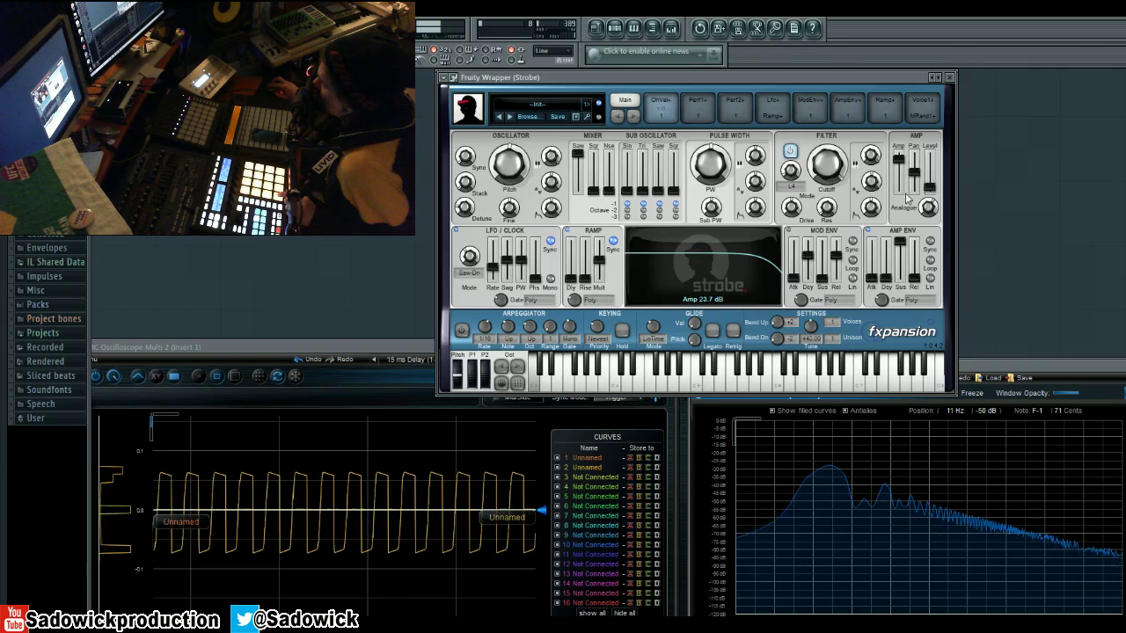
{"action": "left_click_drag", "start_coordinate": [927, 210], "coordinate": [926, 203]}
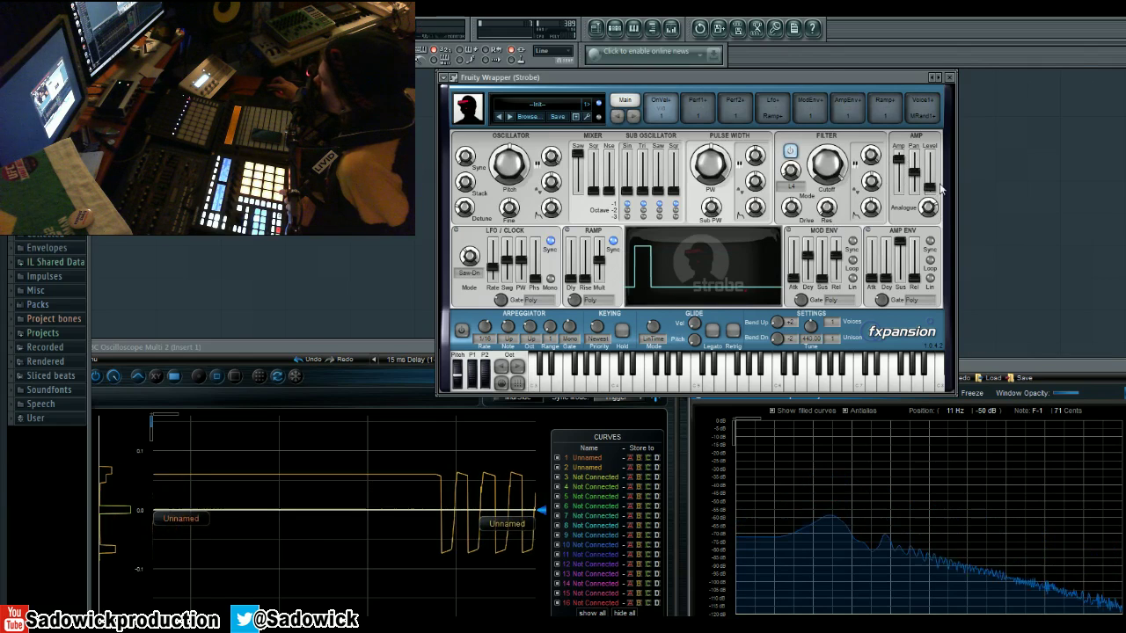
{"action": "left_click_drag", "start_coordinate": [931, 189], "coordinate": [931, 187]}
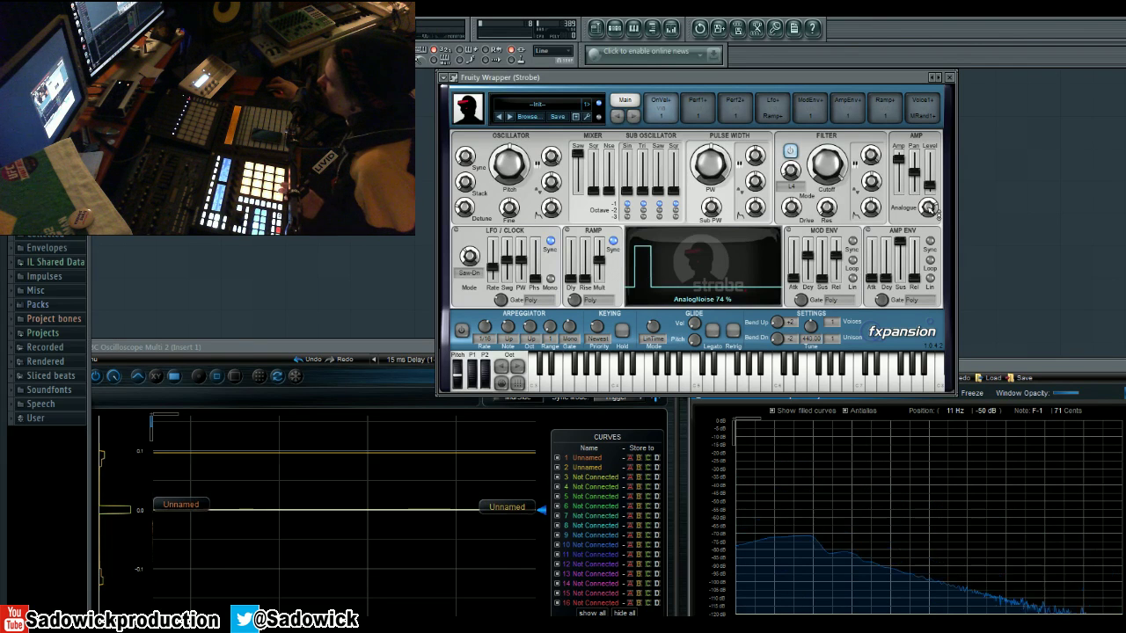
{"action": "left_click_drag", "start_coordinate": [929, 209], "coordinate": [950, 411]}
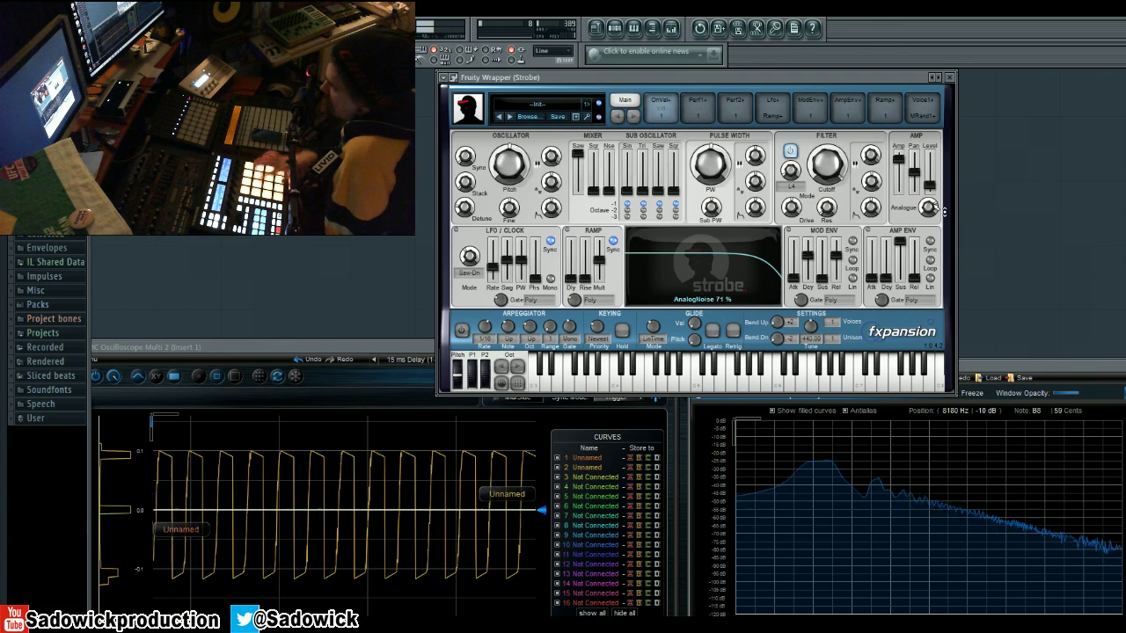
Step: Bring the mixer's saw down to zero and vary the Analogue control to hear its noise on its own
{"action": "left_click_drag", "start_coordinate": [578, 154], "coordinate": [578, 190]}
{"action": "left_click_drag", "start_coordinate": [930, 207], "coordinate": [929, 176]}
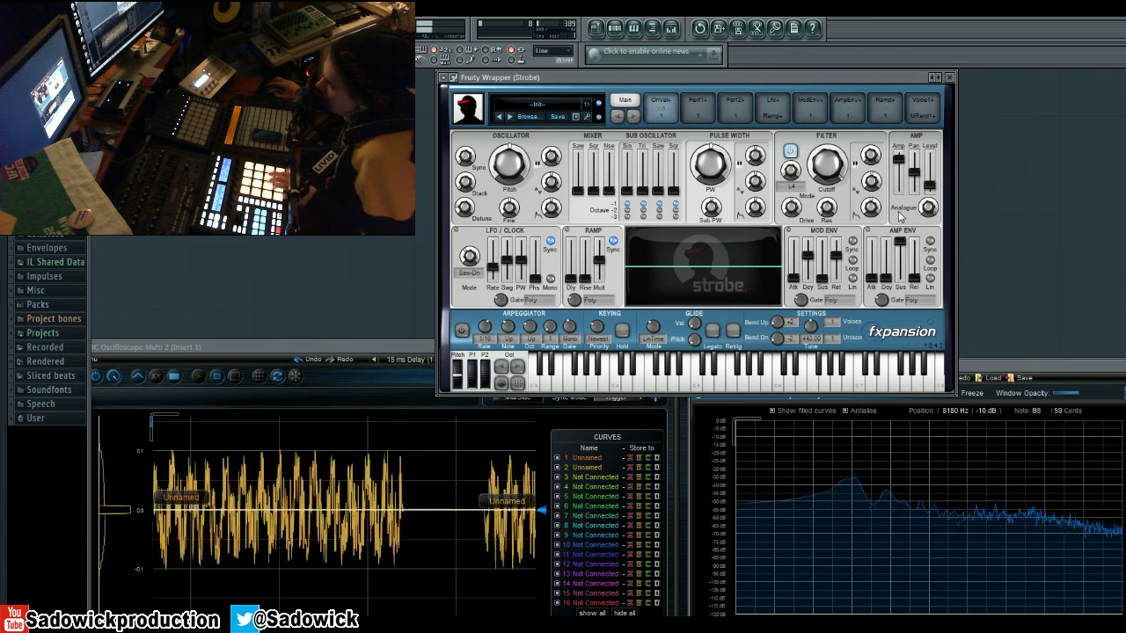
{"action": "mouse_move", "coordinate": [931, 211]}
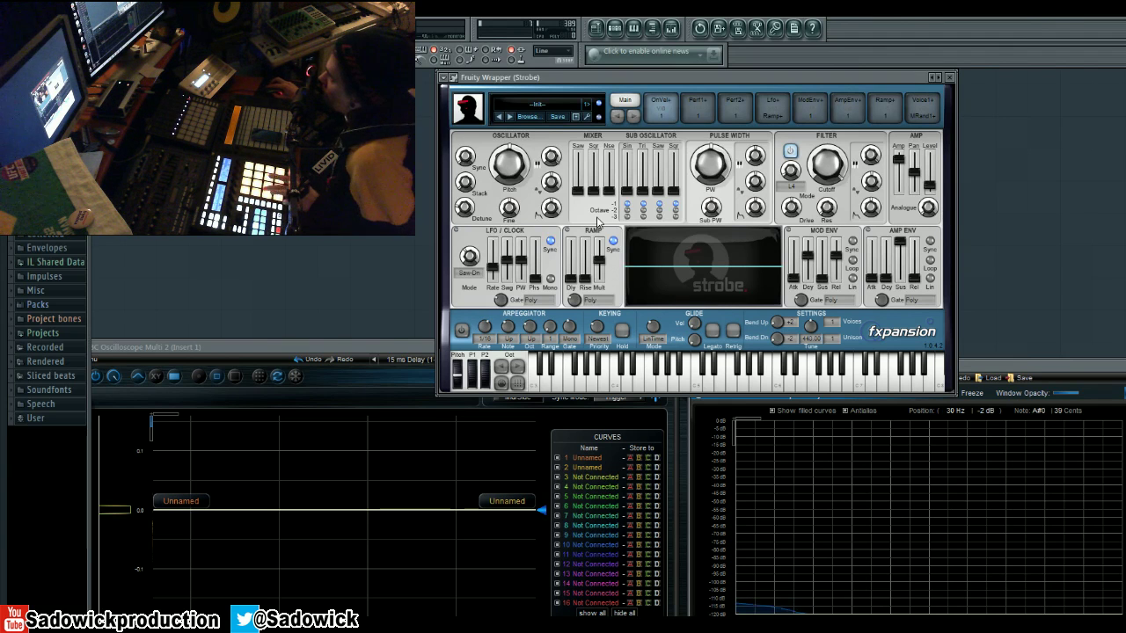
Step: Lower the L4 filter's cutoff and raise its resonance to 84 % with all oscillators silent
{"action": "mouse_move", "coordinate": [825, 164]}
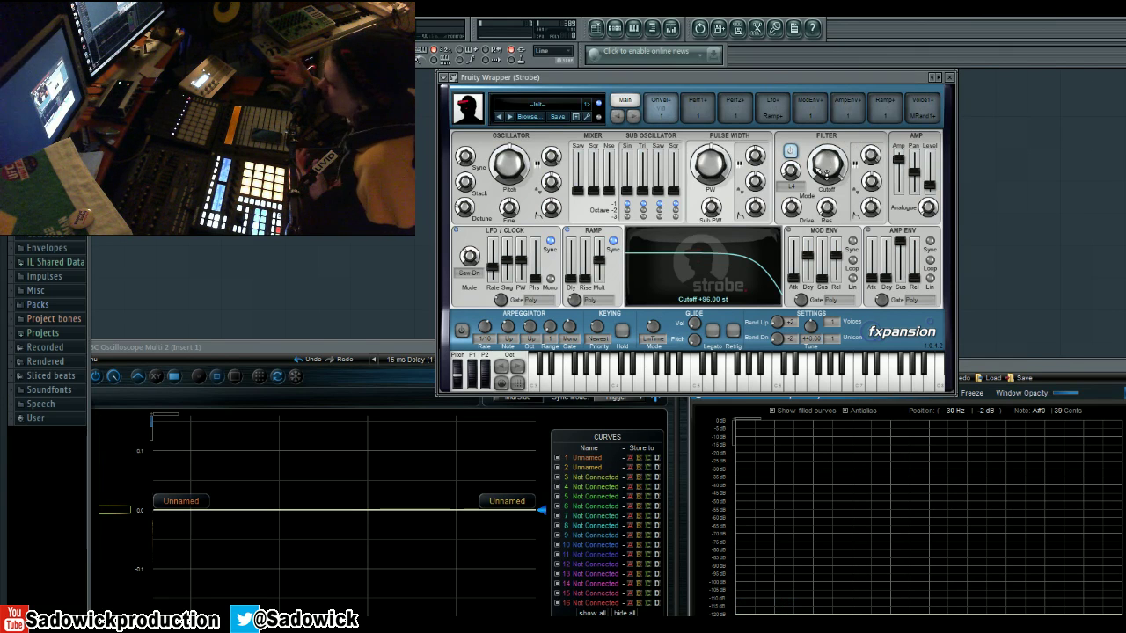
{"action": "left_click_drag", "start_coordinate": [836, 176], "coordinate": [826, 227]}
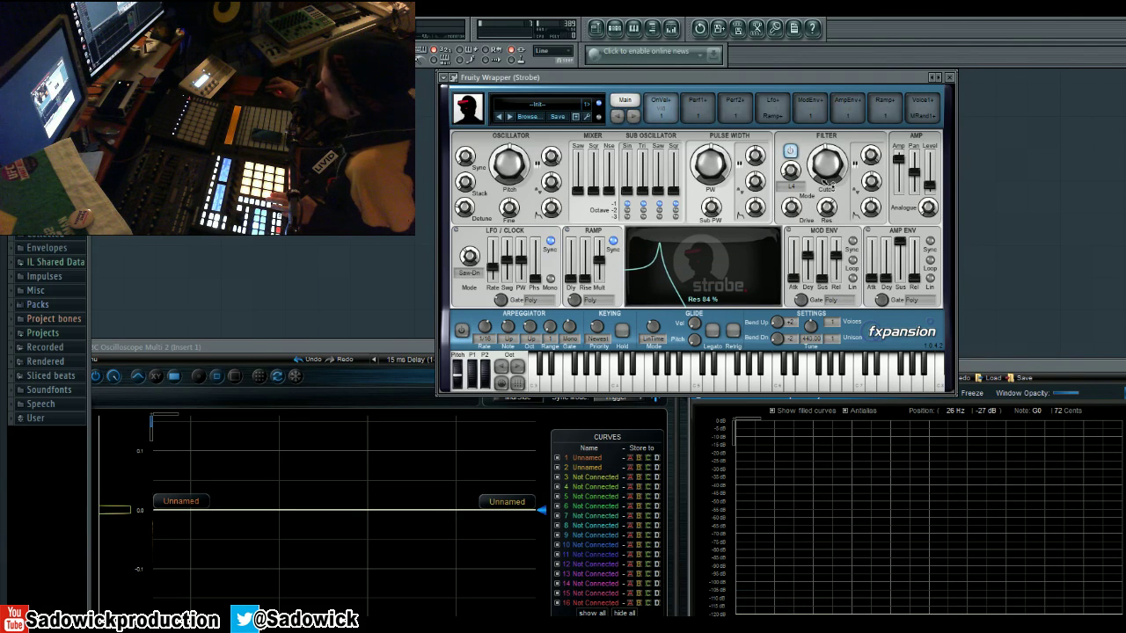
{"action": "left_click_drag", "start_coordinate": [825, 208], "coordinate": [838, 176]}
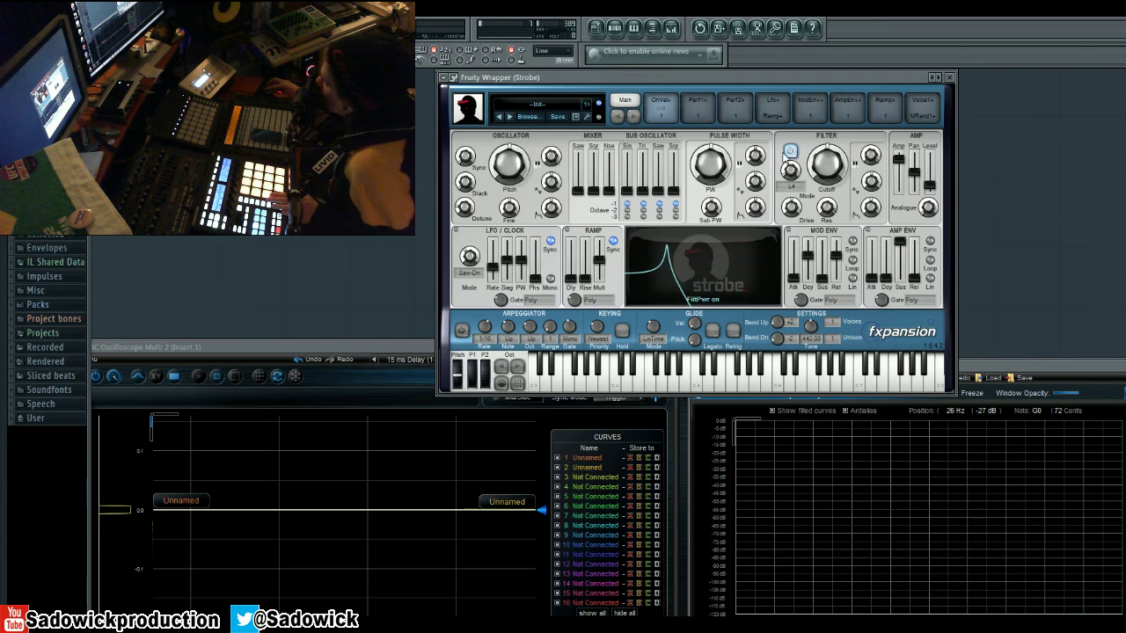
Step: Reload the init preset, modulate the pitch by +20 st from the LFO, and turn on key Hold
{"action": "left_click", "coordinate": [513, 117]}
{"action": "left_click", "coordinate": [498, 118]}
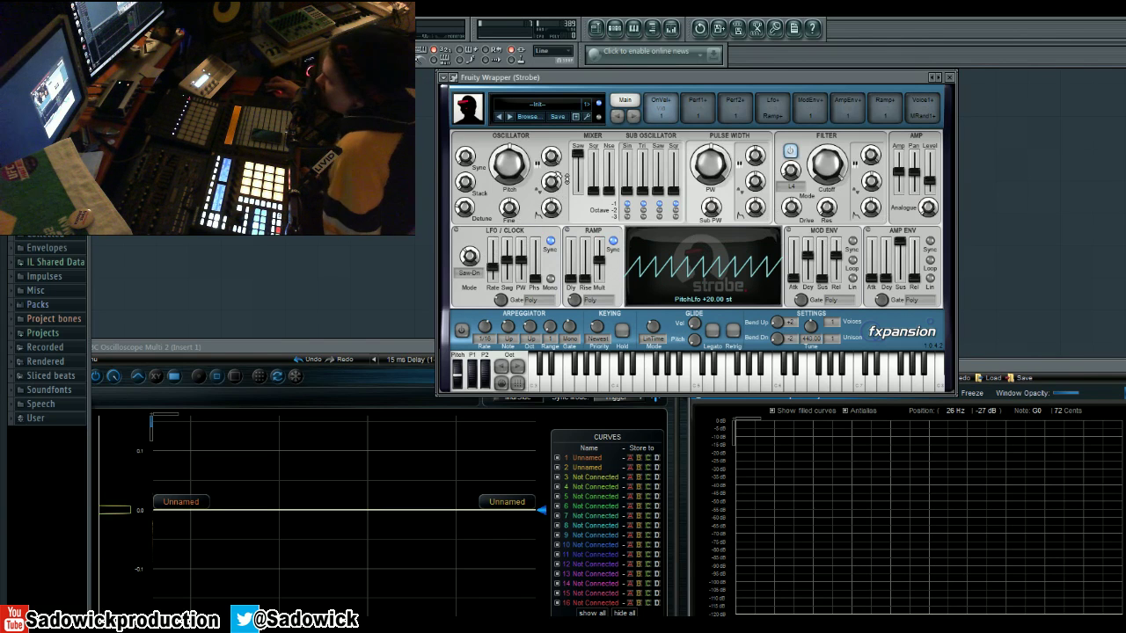
{"action": "left_click", "coordinate": [621, 331]}
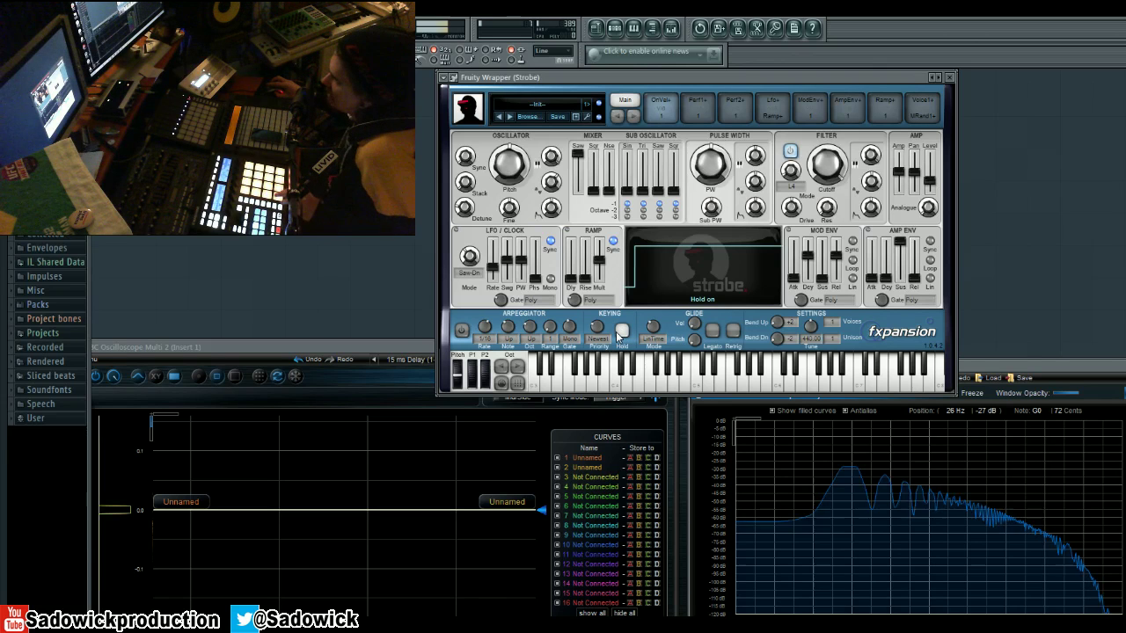
{"action": "left_click", "coordinate": [623, 332]}
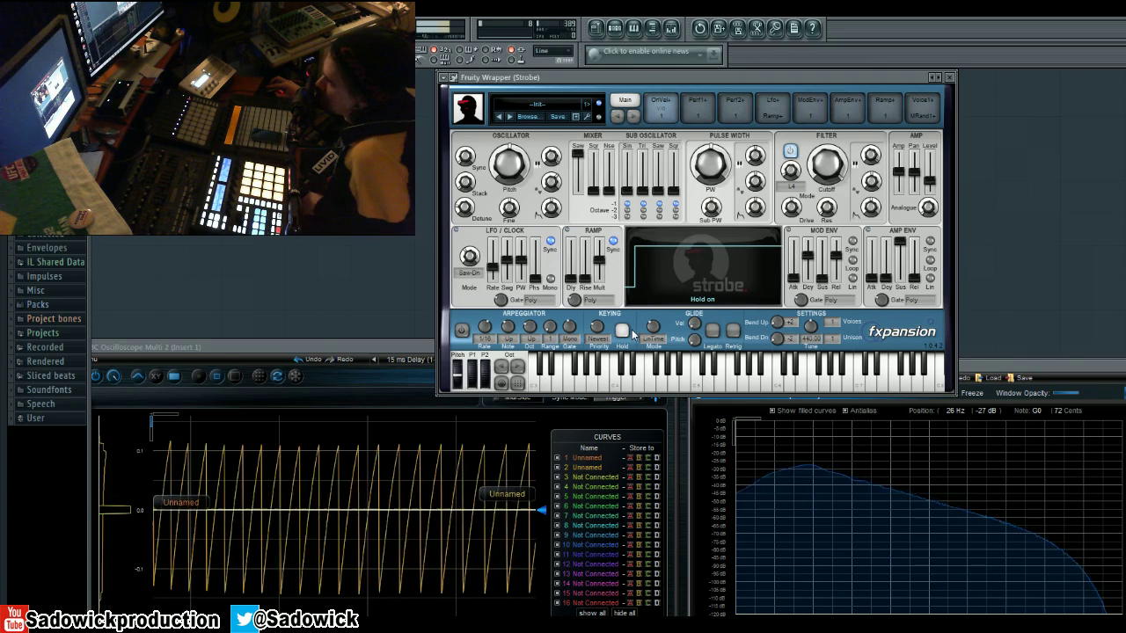
Step: Try the synced LFO rate at 1/16 and 1/4 note, turn off Hold, and set the rate to 1/8 note
{"action": "left_click_drag", "start_coordinate": [503, 268], "coordinate": [510, 250]}
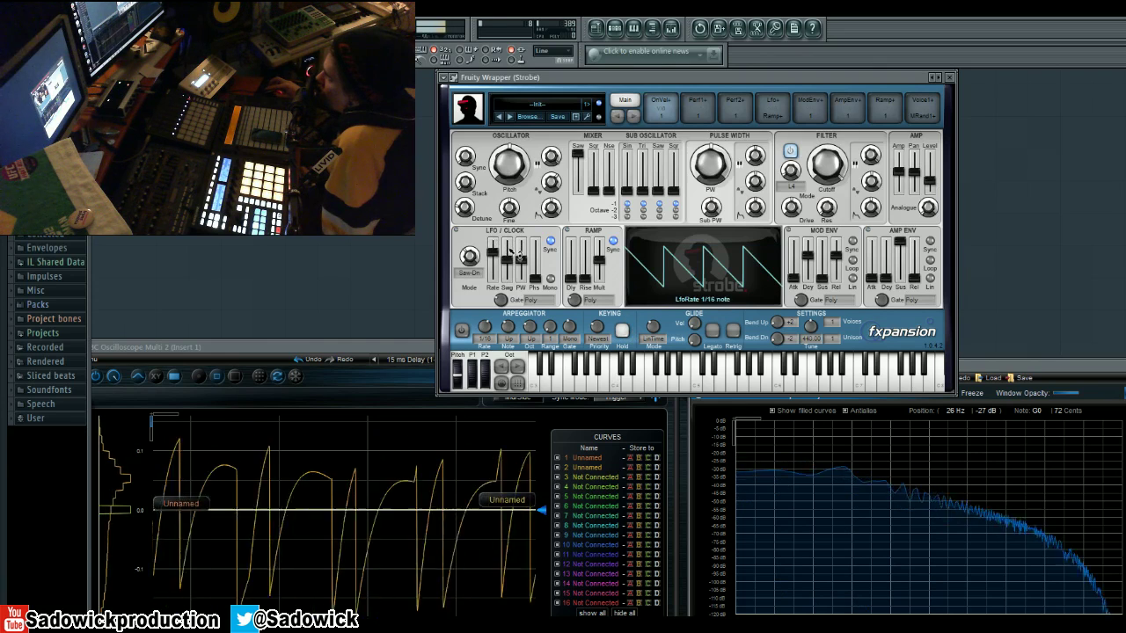
{"action": "left_click", "coordinate": [622, 331]}
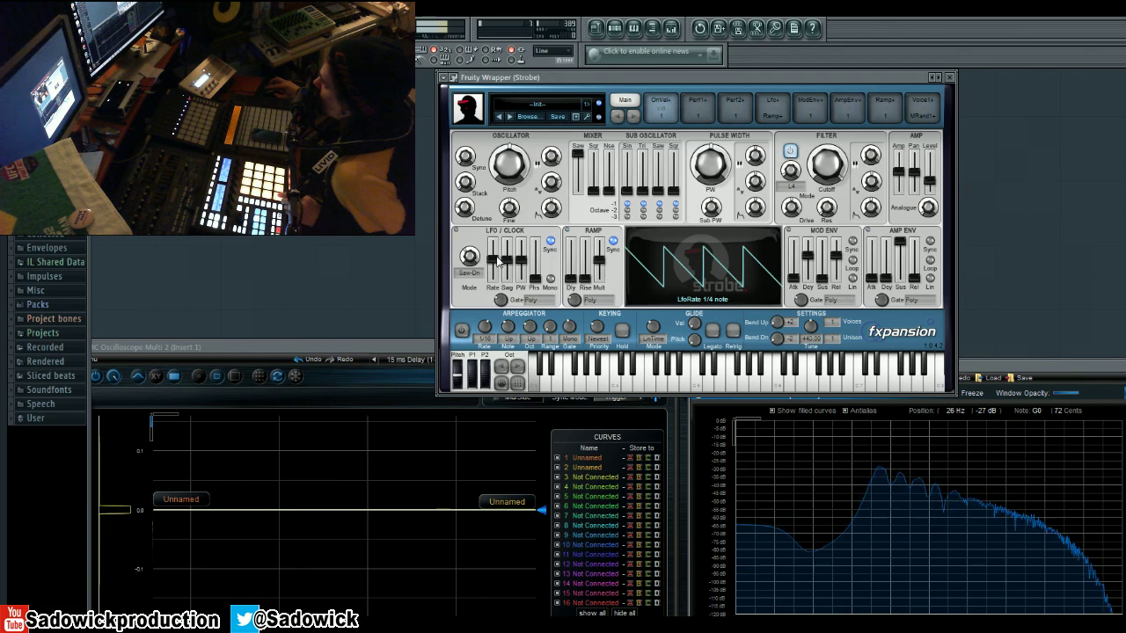
{"action": "left_click_drag", "start_coordinate": [494, 261], "coordinate": [495, 259]}
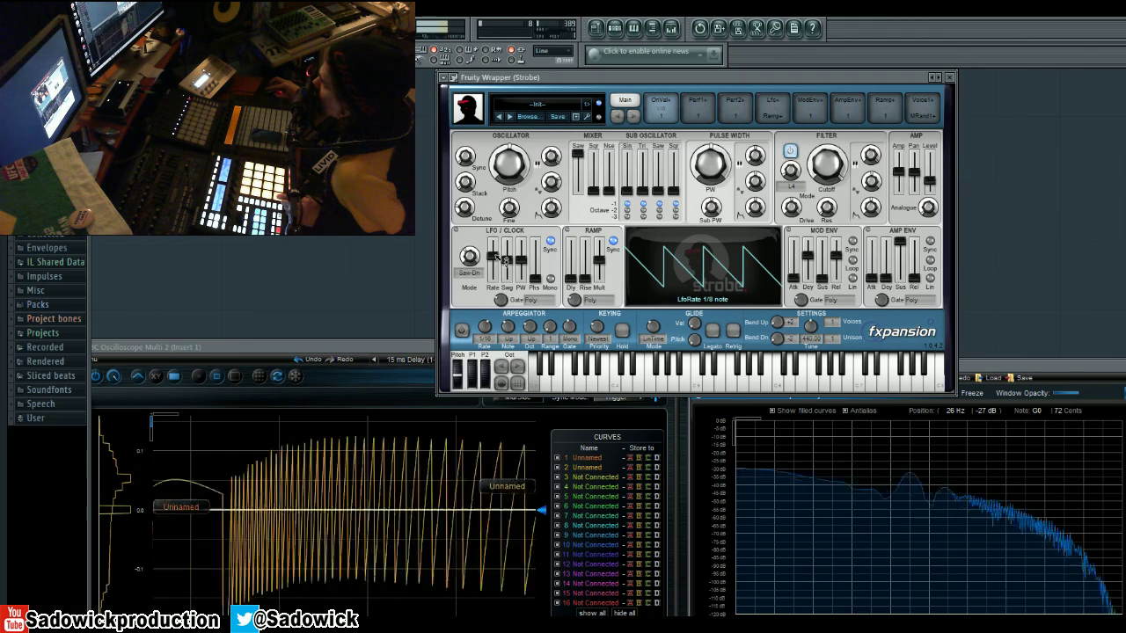
{"action": "mouse_move", "coordinate": [519, 264]}
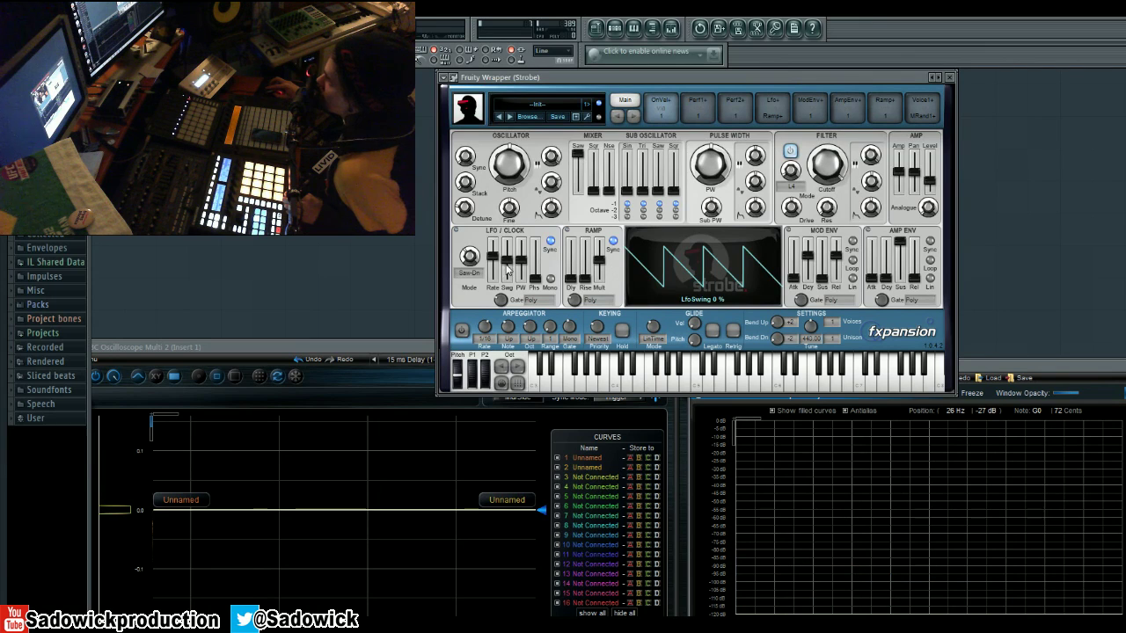
Step: Sweep the LFO swing up to 100 % and return it to 0 %
{"action": "left_click_drag", "start_coordinate": [510, 269], "coordinate": [521, 239]}
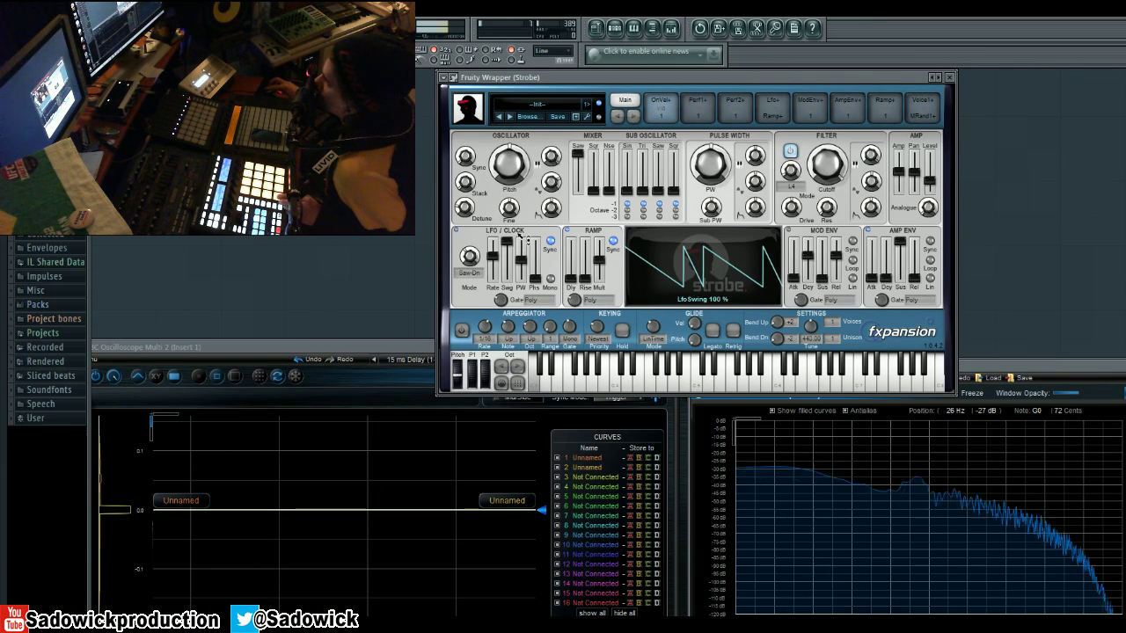
{"action": "left_click_drag", "start_coordinate": [520, 239], "coordinate": [509, 269]}
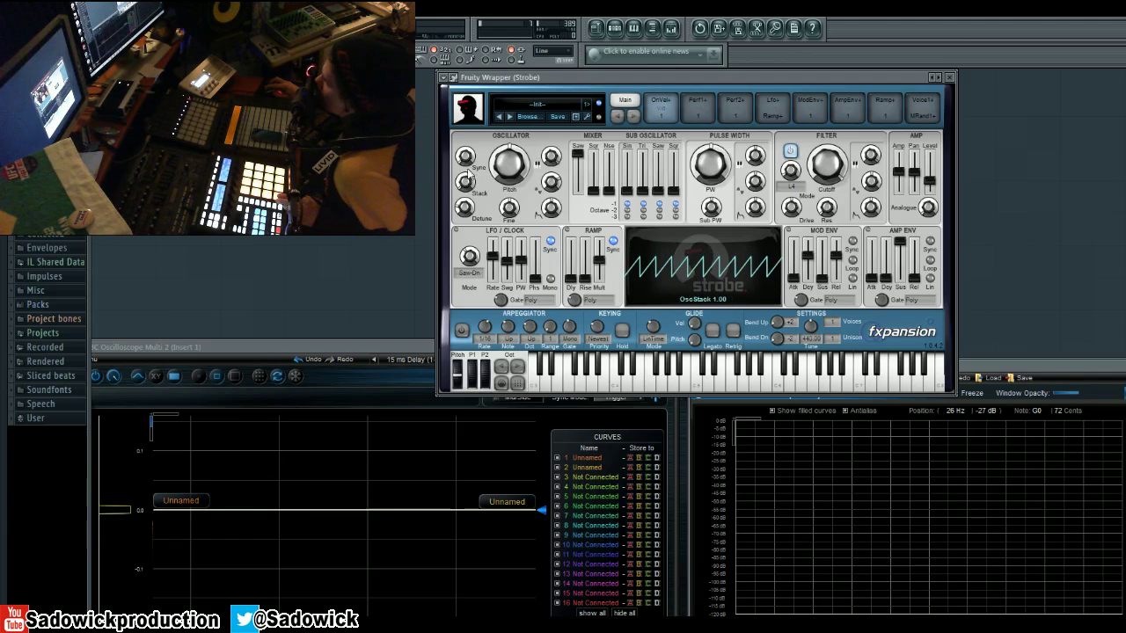
{"action": "left_click_drag", "start_coordinate": [507, 256], "coordinate": [508, 263]}
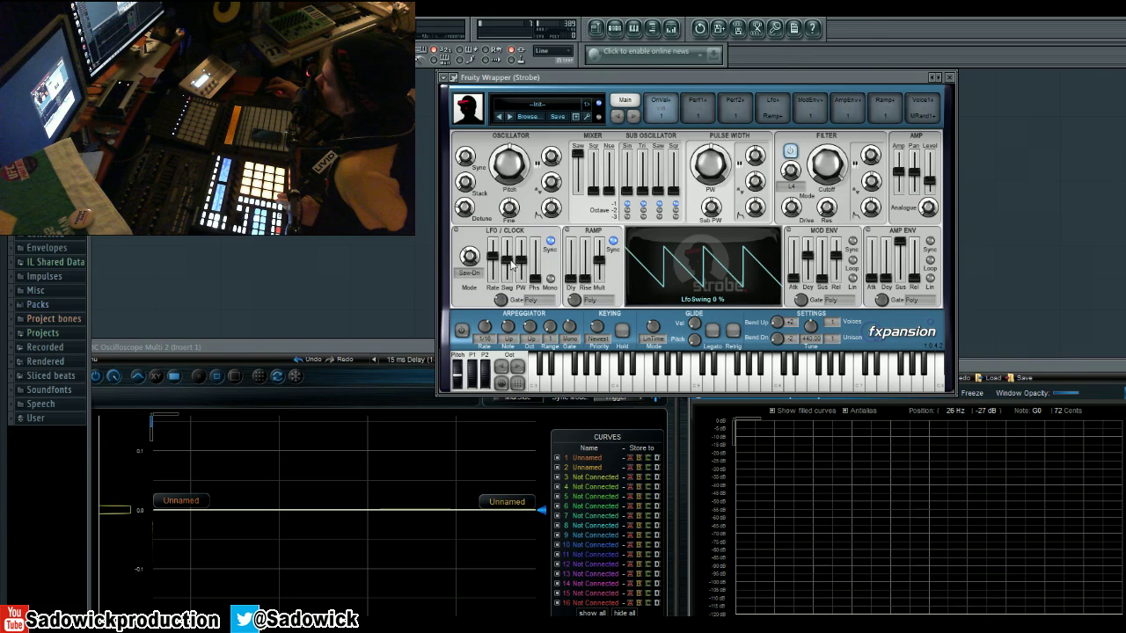
Step: Try the LFO pulse width at 100 % with +34 st of pitch modulation, and bring the pulse width back near zero
{"action": "left_click_drag", "start_coordinate": [522, 264], "coordinate": [526, 235]}
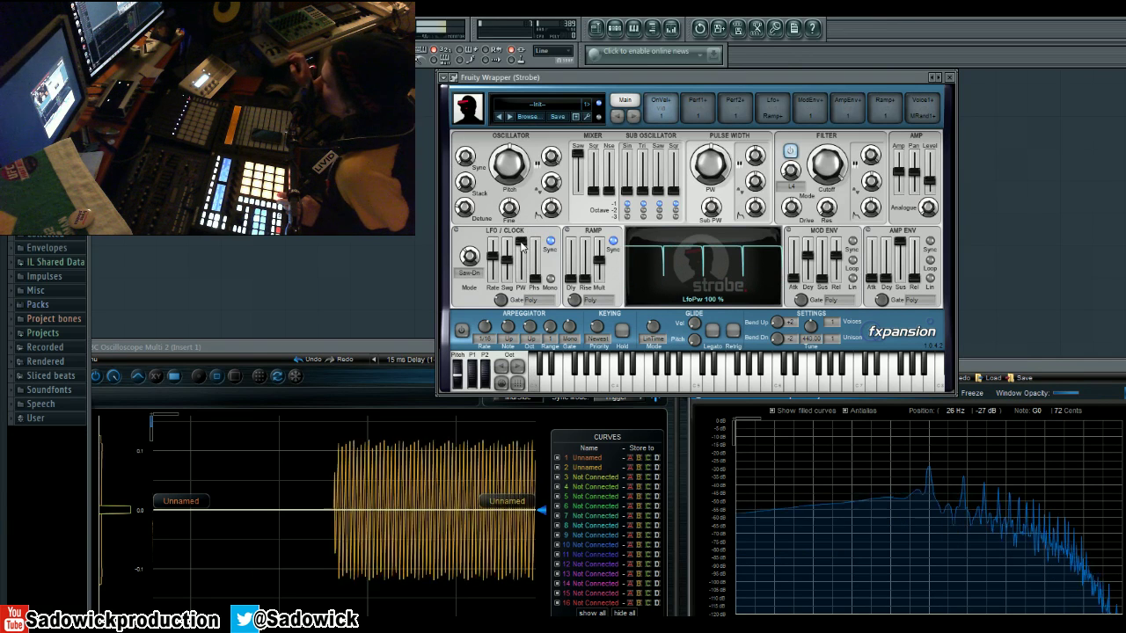
{"action": "left_click", "coordinate": [550, 182]}
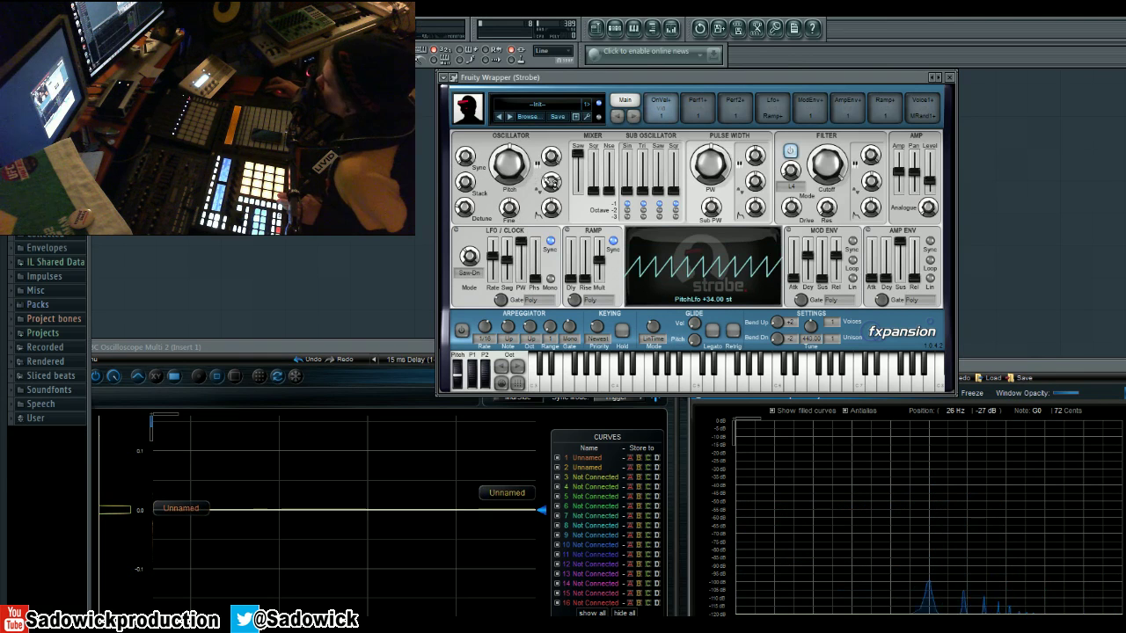
{"action": "mouse_move", "coordinate": [506, 246]}
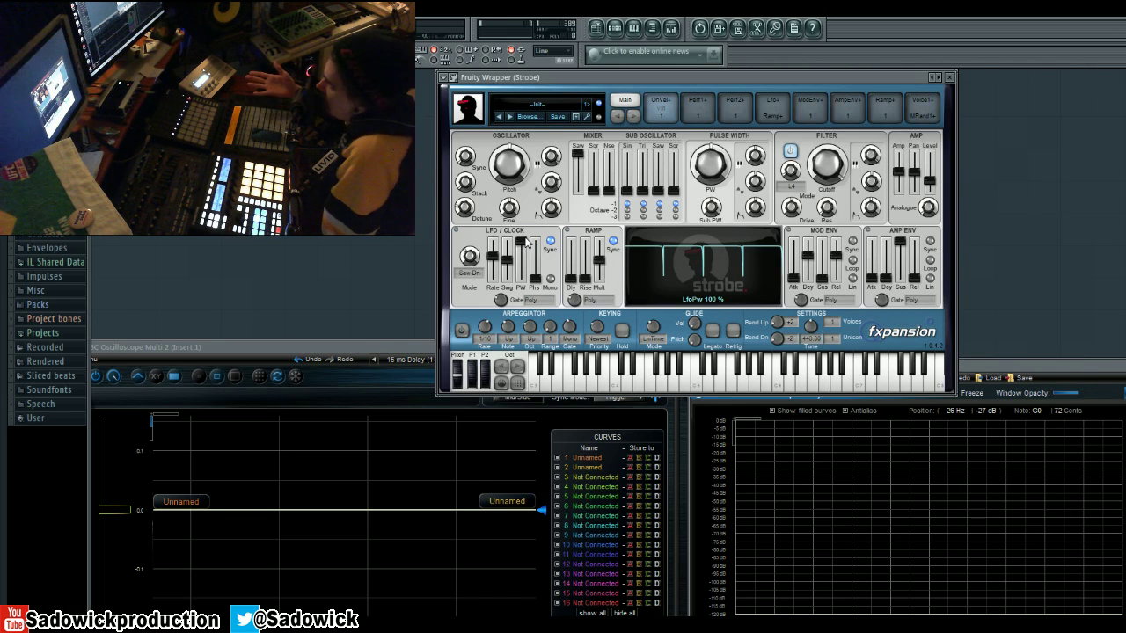
{"action": "left_click_drag", "start_coordinate": [522, 248], "coordinate": [524, 264]}
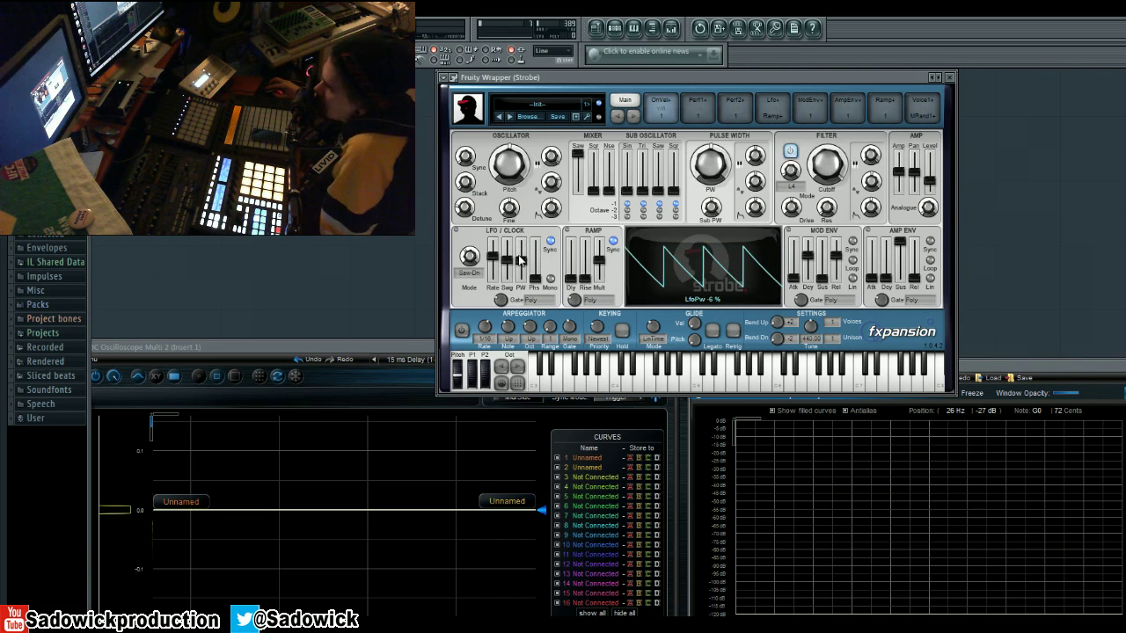
Step: Try the Cos, Stab-Wht and White modes for the LFO
{"action": "mouse_move", "coordinate": [463, 256]}
{"action": "left_mouse_down"}
{"action": "mouse_move", "coordinate": [473, 216]}
{"action": "mouse_move", "coordinate": [467, 284]}
{"action": "mouse_move", "coordinate": [470, 270]}
{"action": "left_mouse_up"}
{"action": "scroll", "coordinate": [470, 273], "scroll_direction": "down", "scroll_amount": 1}
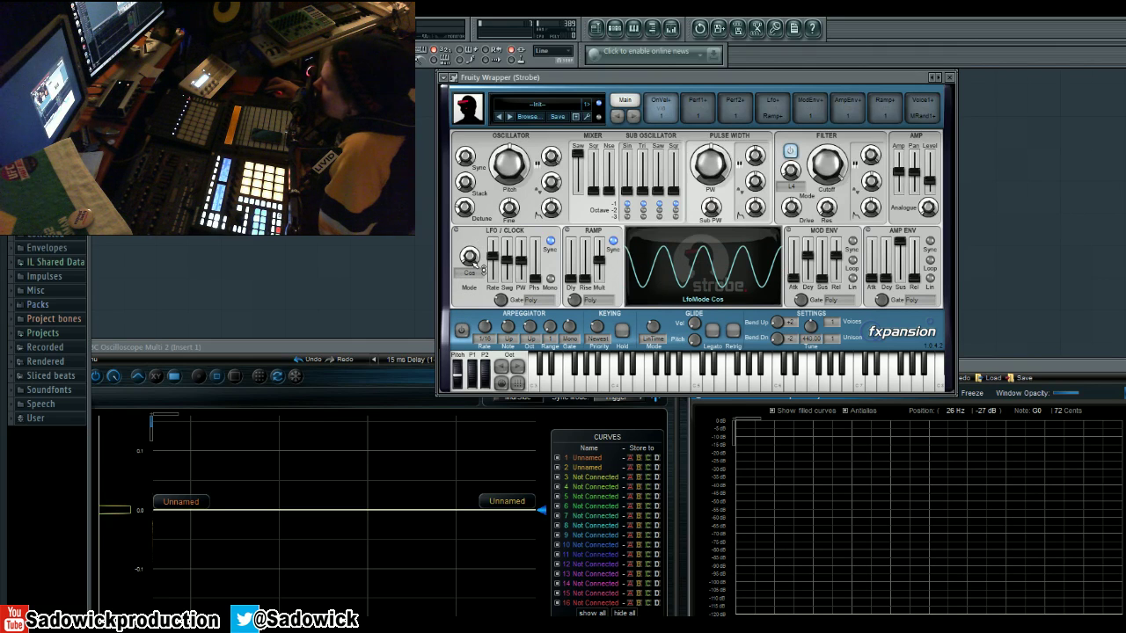
{"action": "scroll", "coordinate": [473, 261], "scroll_direction": "down", "scroll_amount": 1}
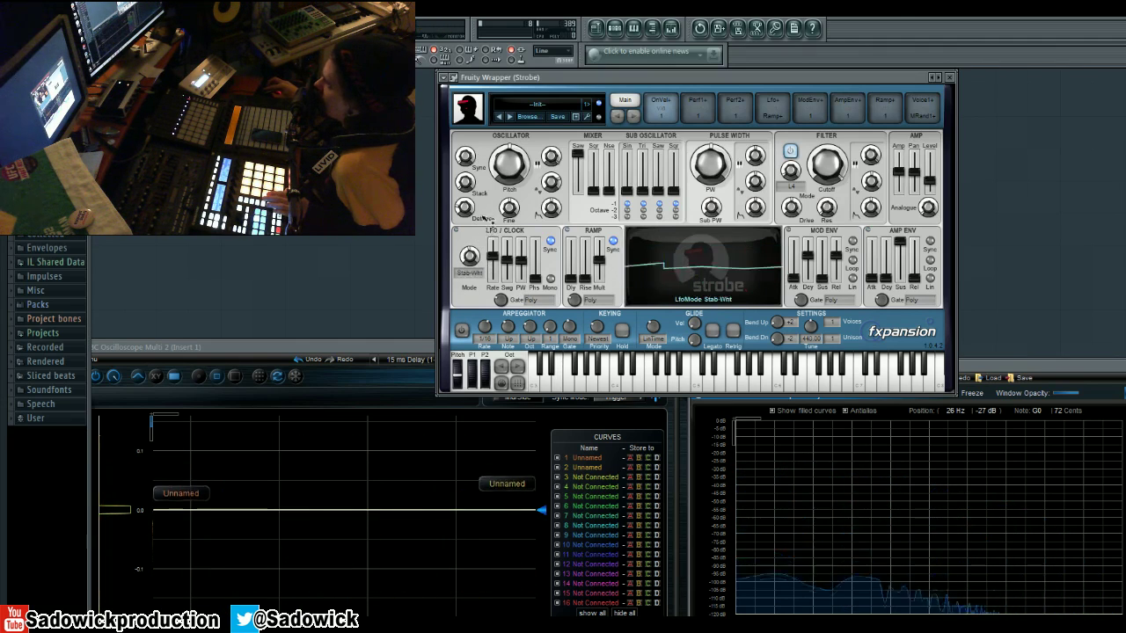
{"action": "left_click", "coordinate": [469, 273]}
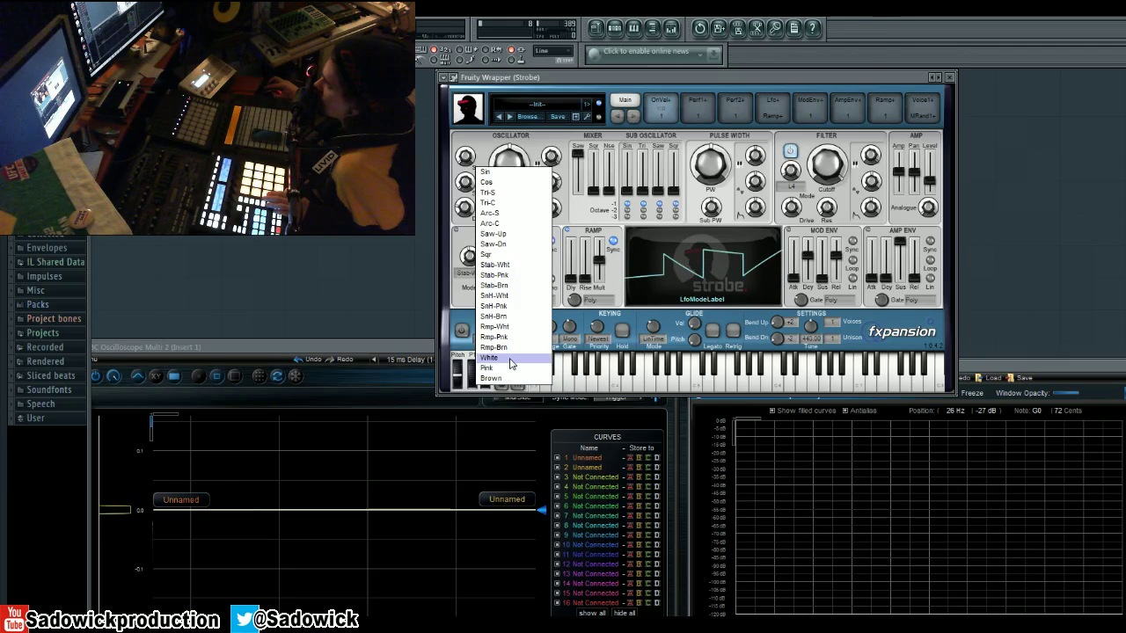
{"action": "left_click", "coordinate": [508, 358]}
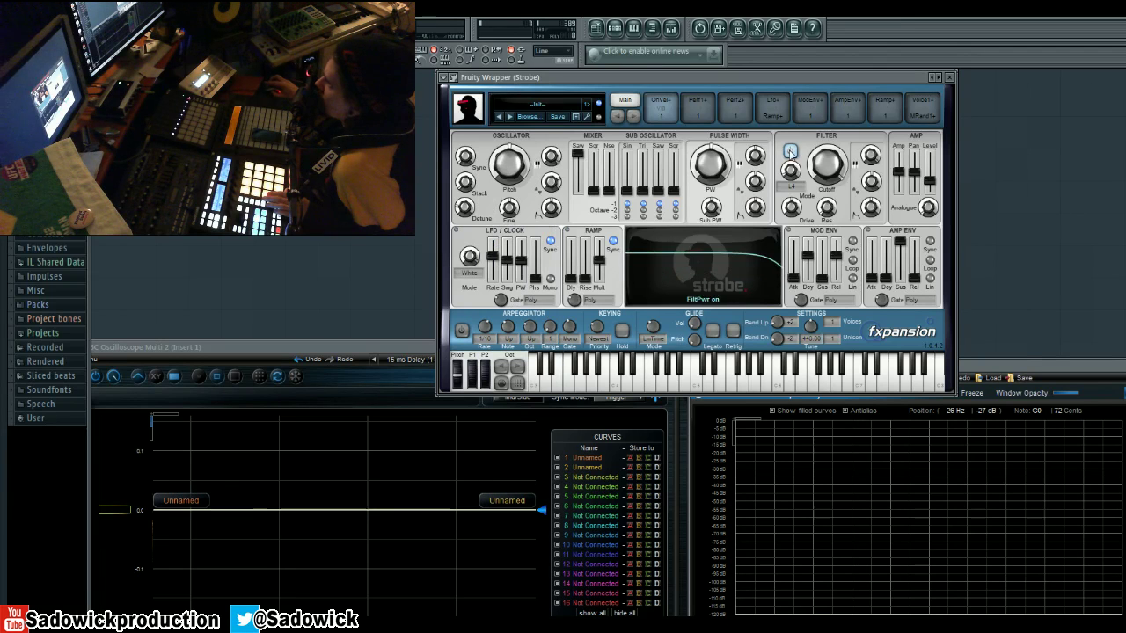
Step: Switch the LFO mode to Rmp-Brn and on to SnH-Wht, trying a rate of 1/4t note
{"action": "mouse_move", "coordinate": [493, 259]}
{"action": "left_mouse_down"}
{"action": "mouse_move", "coordinate": [492, 274]}
{"action": "mouse_move", "coordinate": [504, 260]}
{"action": "mouse_move", "coordinate": [493, 260]}
{"action": "left_mouse_up"}
{"action": "left_click", "coordinate": [478, 275]}
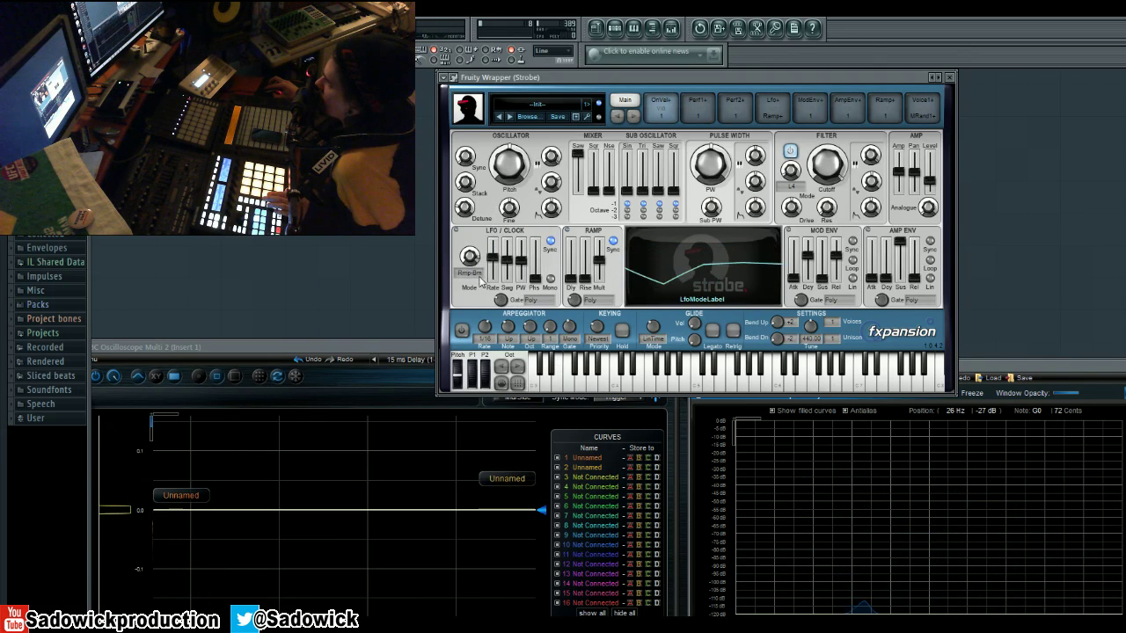
{"action": "left_click", "coordinate": [480, 280]}
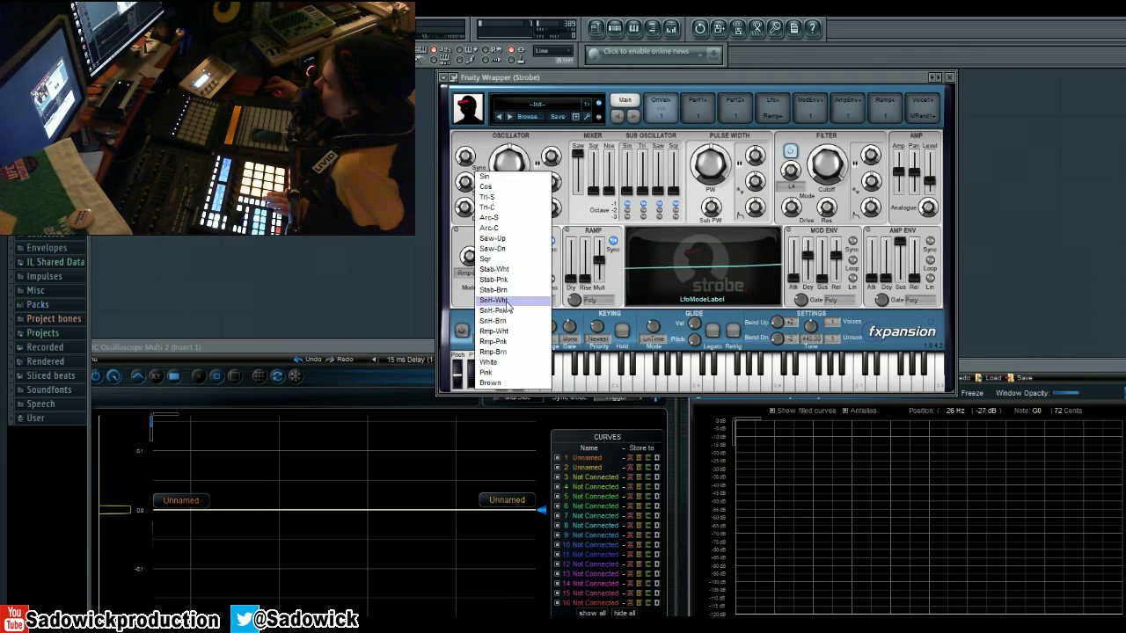
{"action": "left_click", "coordinate": [508, 301]}
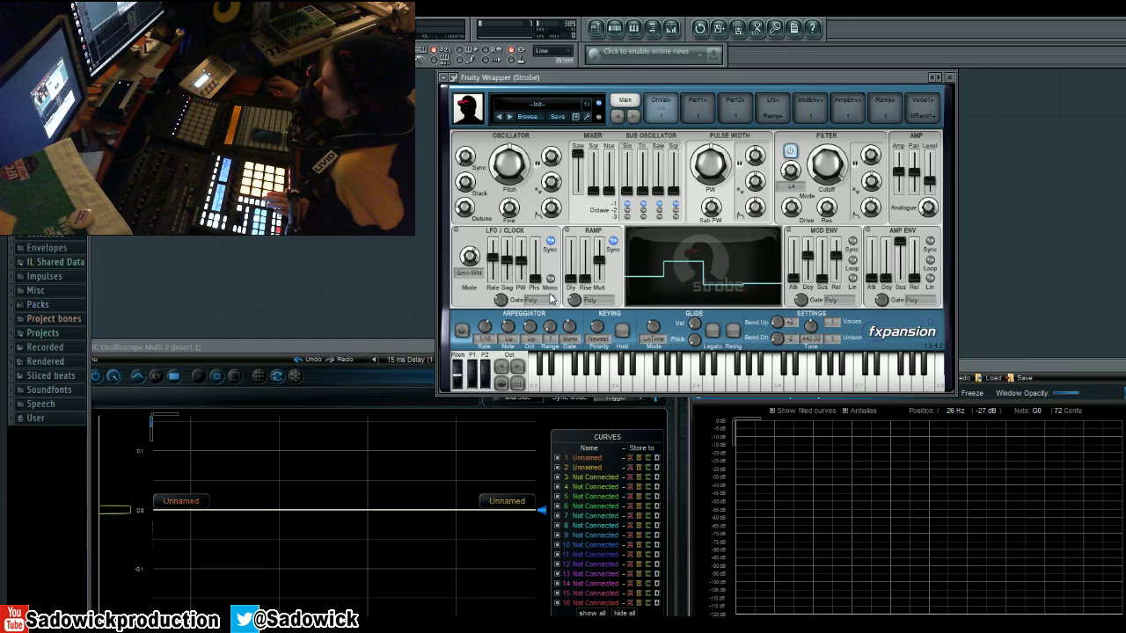
{"action": "left_click", "coordinate": [476, 277]}
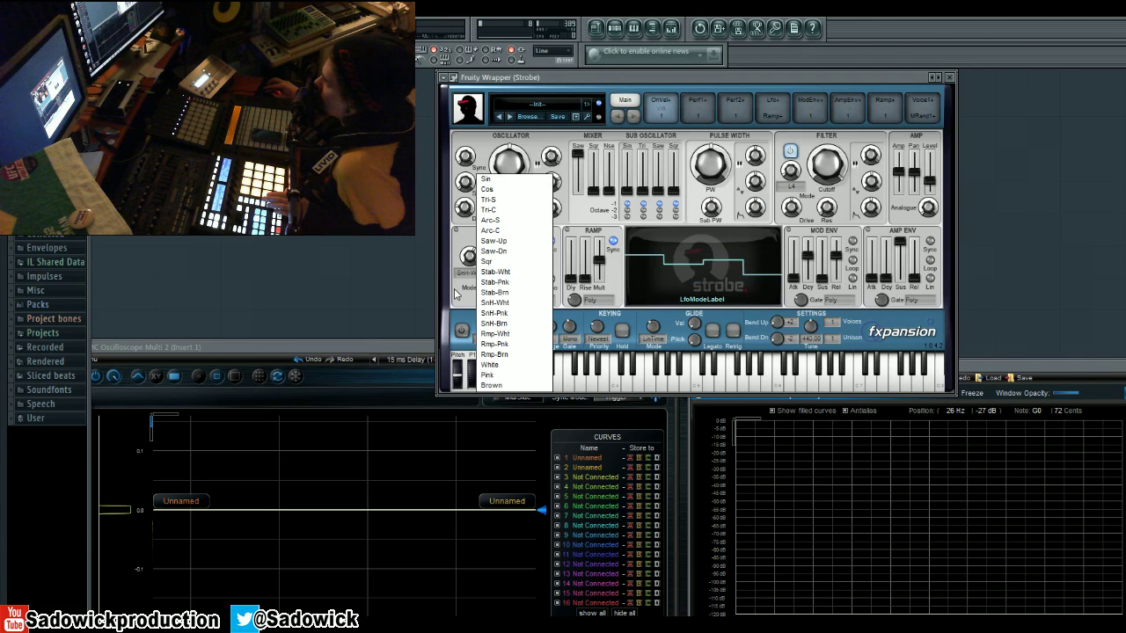
{"action": "left_click", "coordinate": [456, 292]}
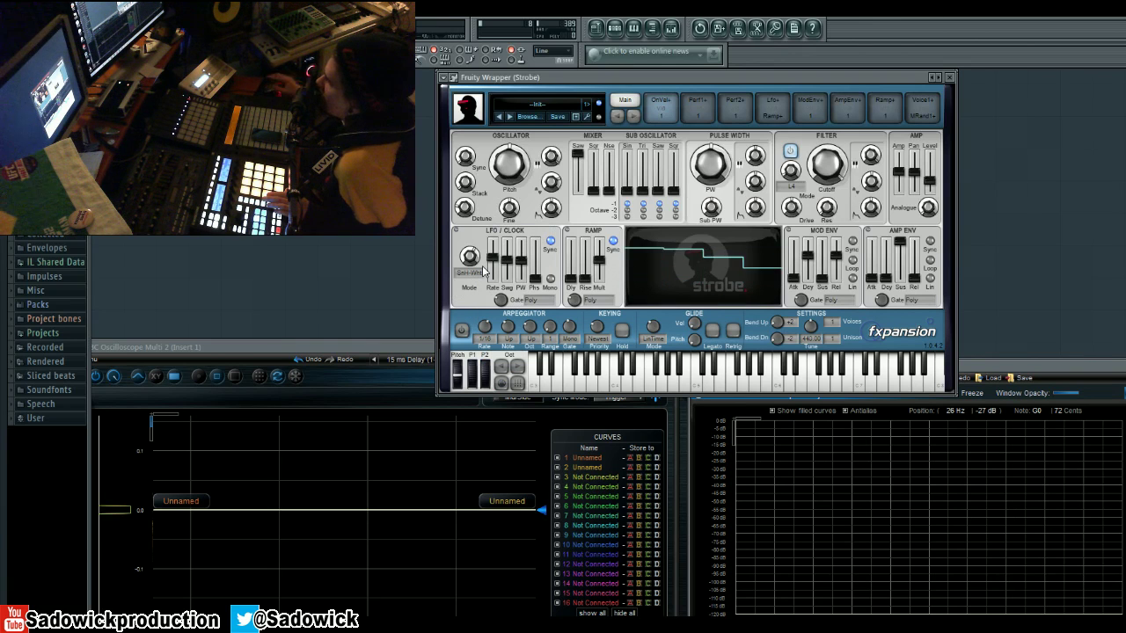
{"action": "mouse_move", "coordinate": [488, 265]}
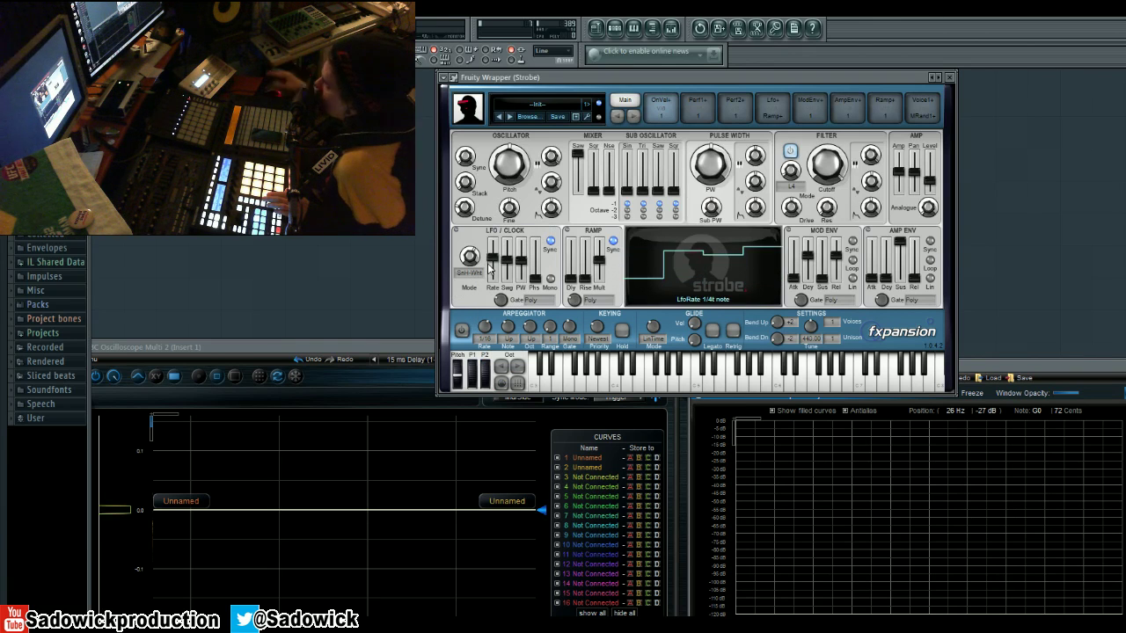
{"action": "mouse_move", "coordinate": [791, 280]}
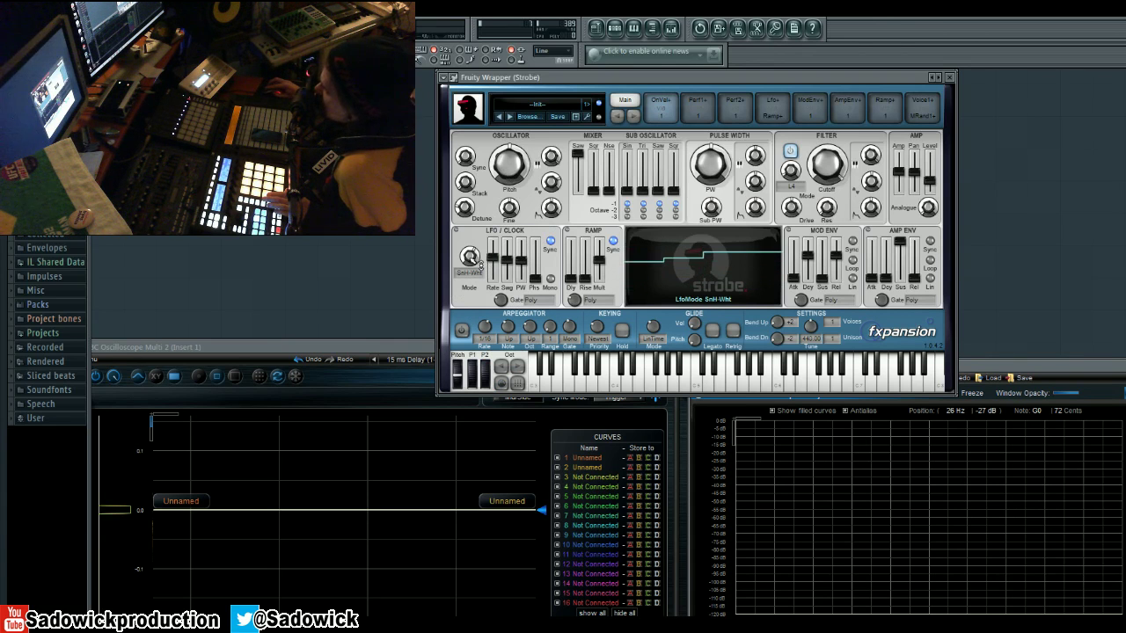
Step: Switch the LFO to Sin mode and vary its synced rate through 1/16t and 1/32d note
{"action": "left_click_drag", "start_coordinate": [495, 267], "coordinate": [496, 255]}
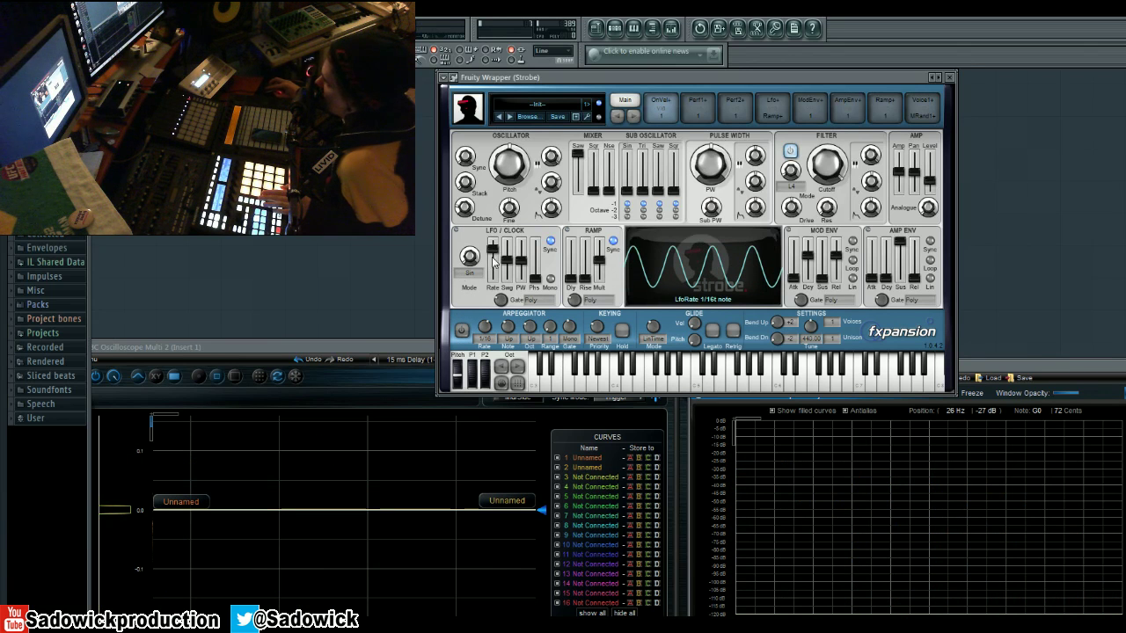
{"action": "left_click_drag", "start_coordinate": [493, 250], "coordinate": [496, 253]}
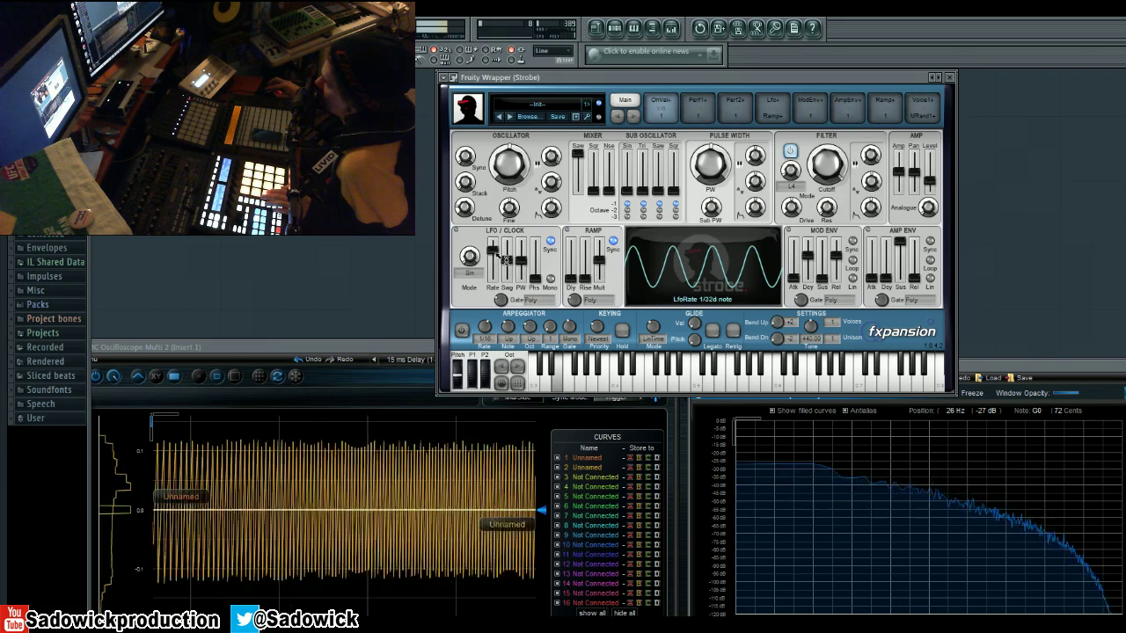
{"action": "scroll", "coordinate": [551, 182], "scroll_direction": "up", "scroll_amount": 3}
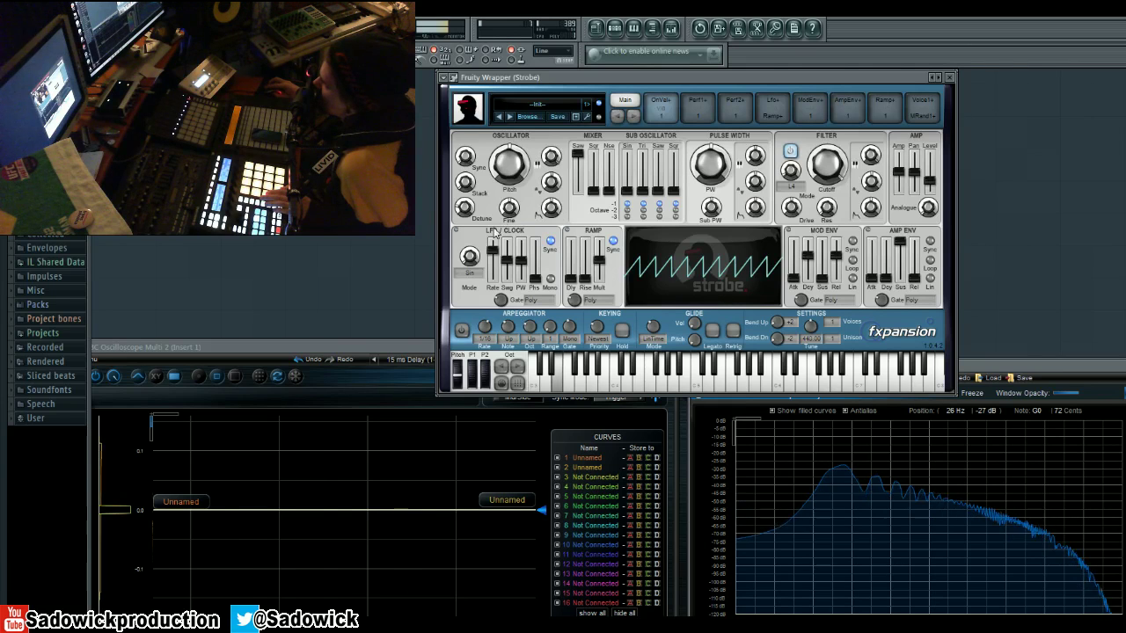
{"action": "scroll", "coordinate": [470, 256], "scroll_direction": "down", "scroll_amount": 2}
{"action": "left_click_drag", "start_coordinate": [493, 250], "coordinate": [492, 252]}
Step: Move the LFO modulation from pitch to pulse width, with only the square oscillator in the mixer
{"action": "mouse_move", "coordinate": [556, 187]}
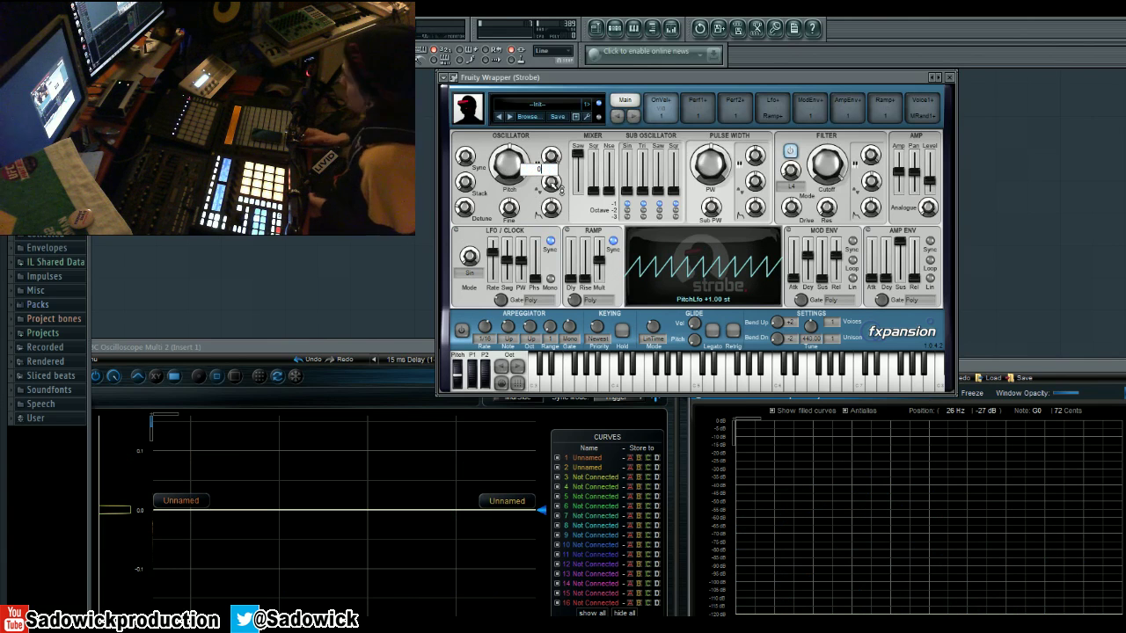
{"action": "key", "text": "Return"}
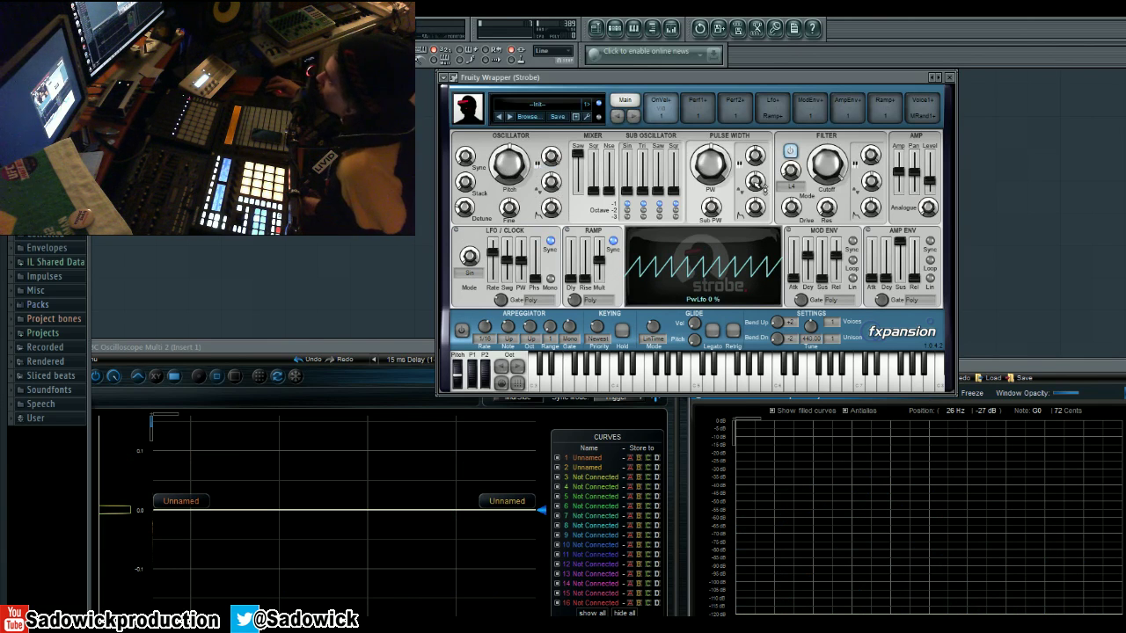
{"action": "mouse_move", "coordinate": [578, 154]}
{"action": "left_mouse_down"}
{"action": "mouse_move", "coordinate": [578, 190]}
{"action": "mouse_move", "coordinate": [593, 151]}
{"action": "left_mouse_up"}
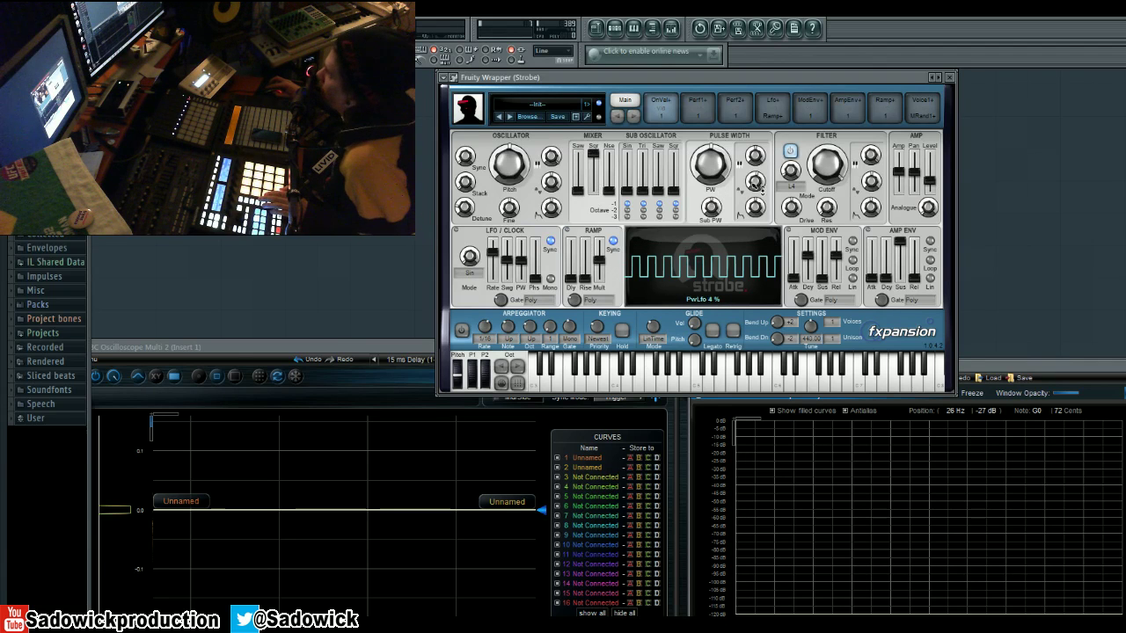
{"action": "left_click_drag", "start_coordinate": [756, 183], "coordinate": [762, 176]}
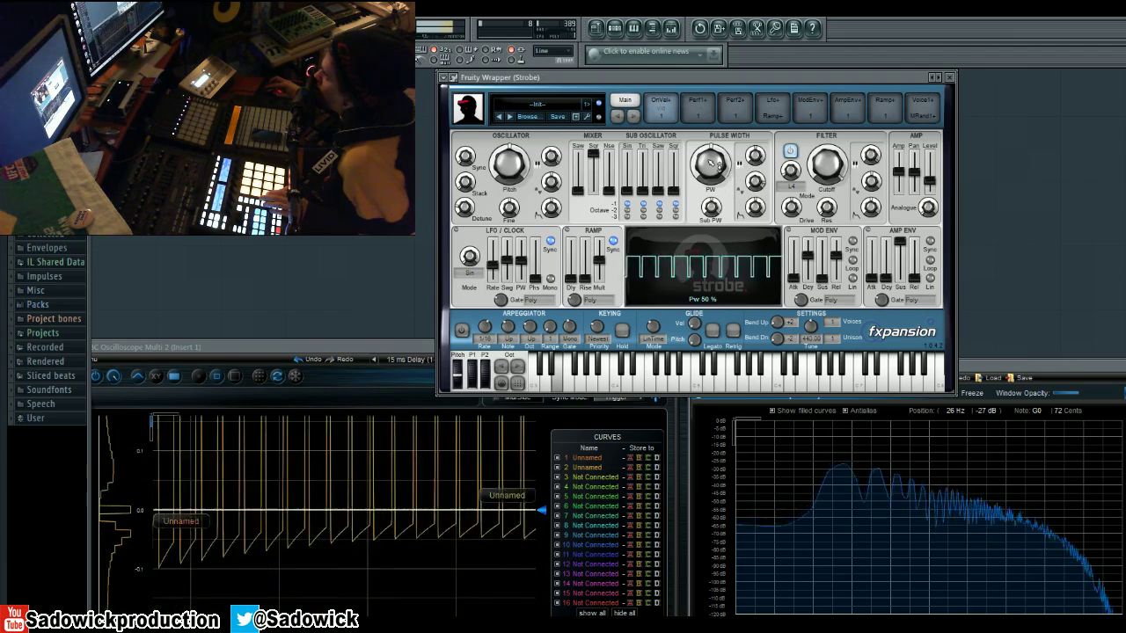
Step: Raise the LFO rate to 1/128 note, and turn off LFO sync to adjust the rate freely
{"action": "left_click_drag", "start_coordinate": [494, 267], "coordinate": [501, 249]}
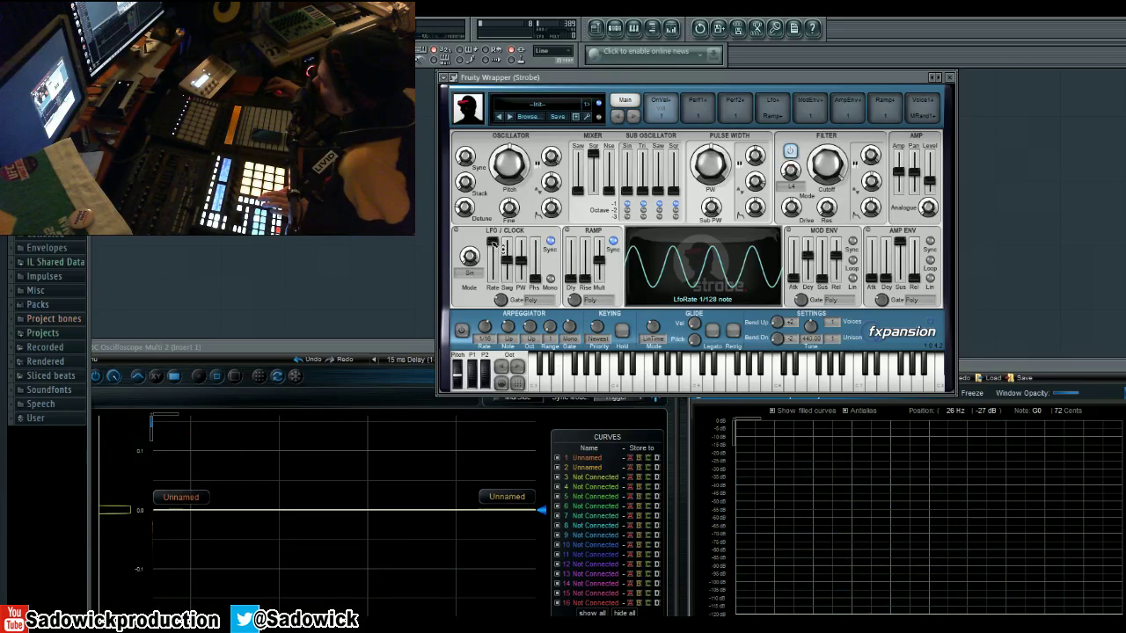
{"action": "left_click", "coordinate": [550, 242]}
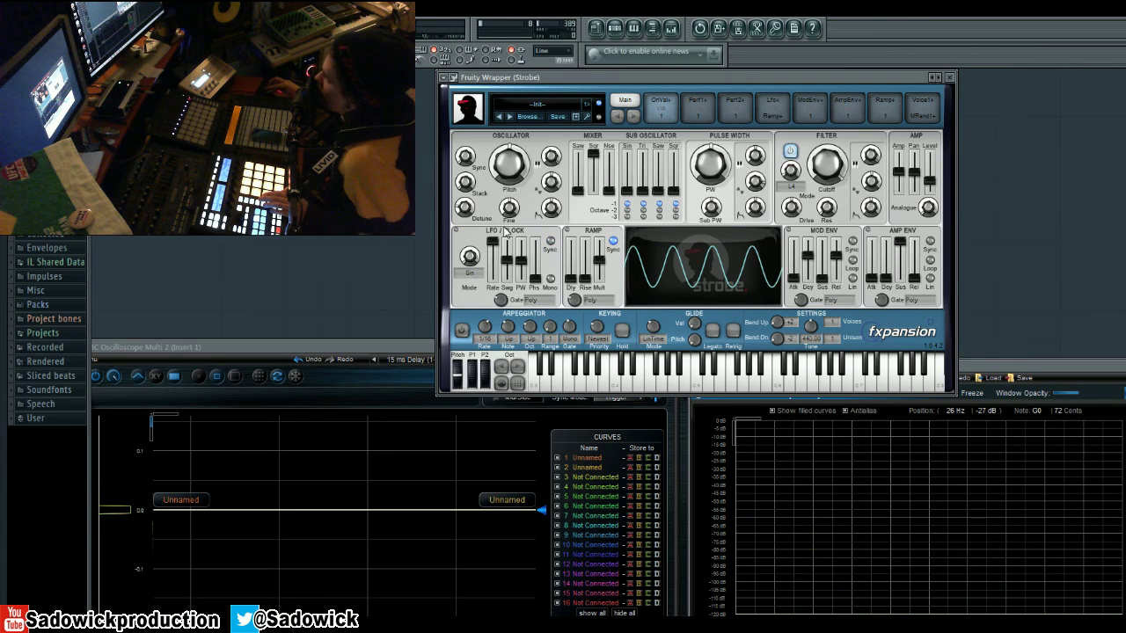
{"action": "left_click_drag", "start_coordinate": [503, 247], "coordinate": [506, 246]}
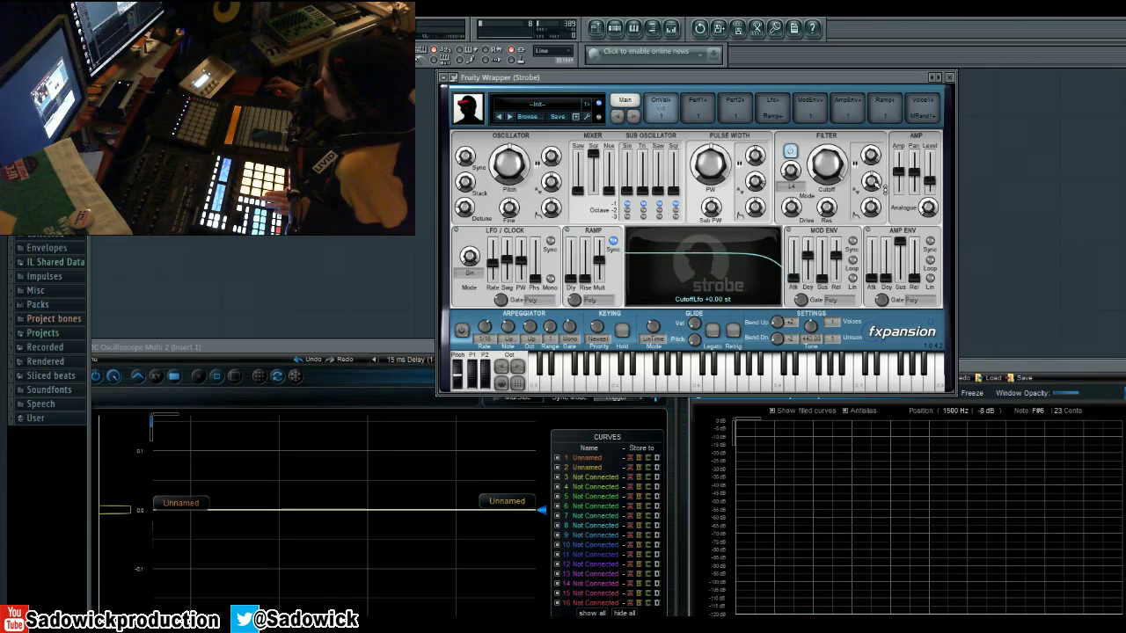
Step: Lower the filter cutoff and vary how strongly the LFO modulates it
{"action": "left_click_drag", "start_coordinate": [876, 213], "coordinate": [874, 241]}
{"action": "left_click_drag", "start_coordinate": [833, 164], "coordinate": [838, 198]}
{"action": "left_click", "coordinate": [731, 185]}
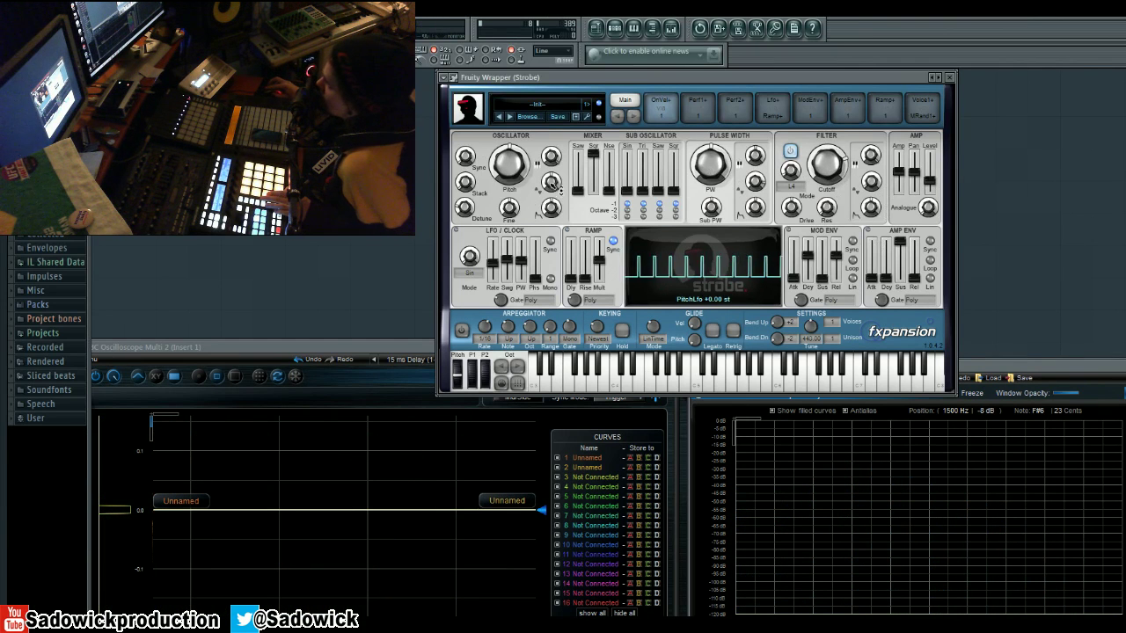
Step: Vary the LFO's pitch modulation and rate, and adjust the filter drive with saw and square mixed
{"action": "left_click_drag", "start_coordinate": [551, 180], "coordinate": [552, 187]}
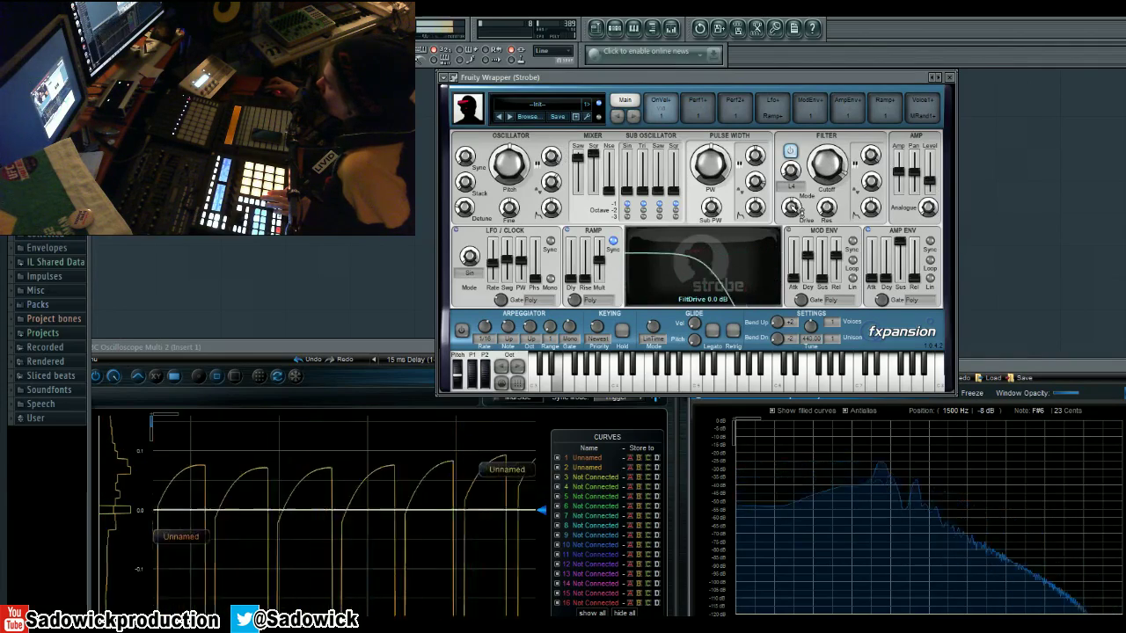
{"action": "left_click_drag", "start_coordinate": [796, 209], "coordinate": [798, 203]}
{"action": "left_click_drag", "start_coordinate": [505, 263], "coordinate": [505, 261]}
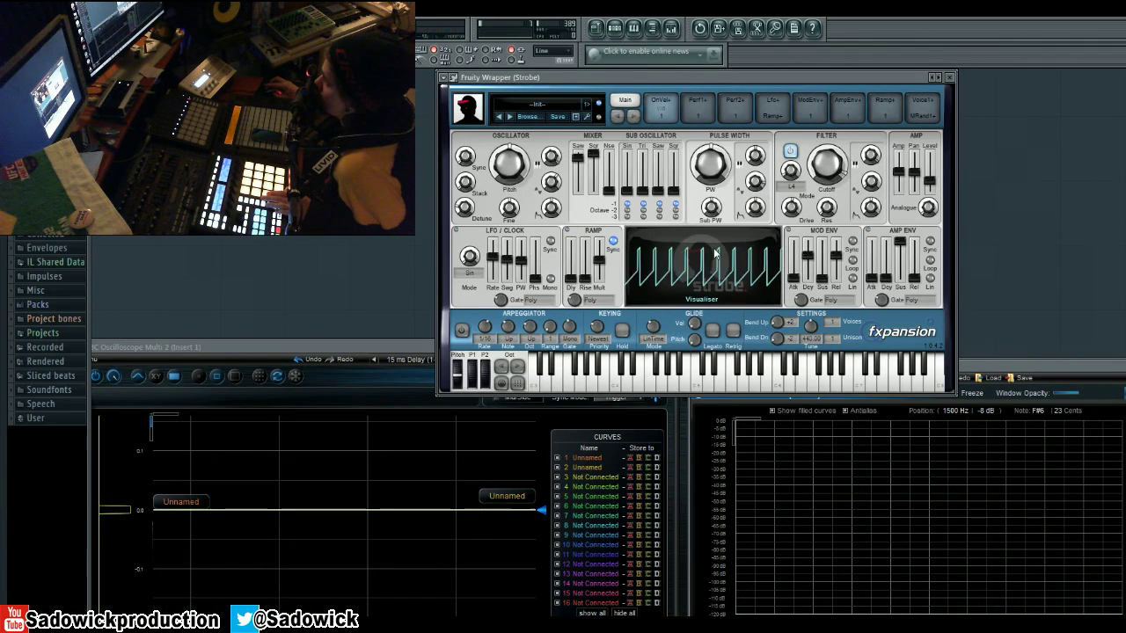
Step: Reload the init preset to reset all oscillator, filter and LFO settings
{"action": "mouse_move", "coordinate": [533, 246]}
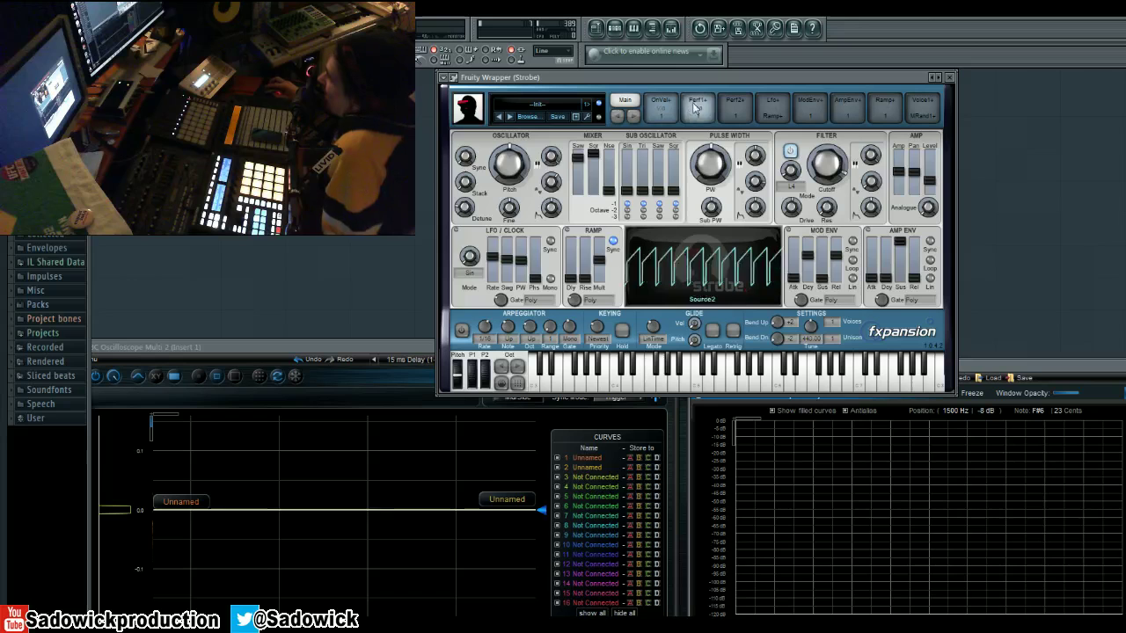
{"action": "left_click", "coordinate": [497, 117]}
{"action": "left_click", "coordinate": [498, 117]}
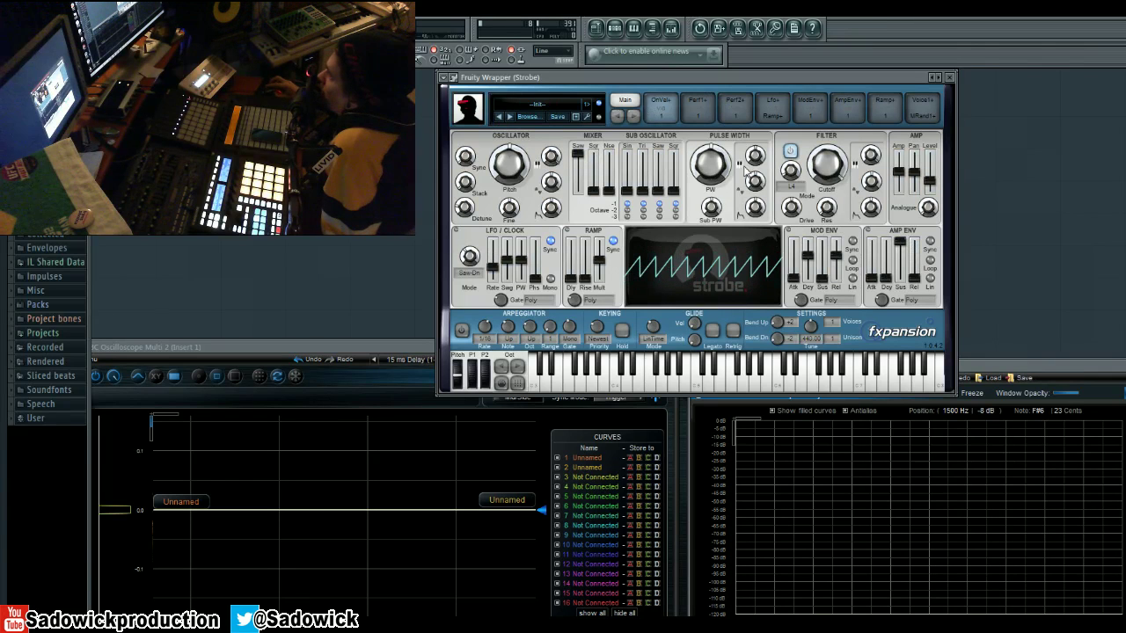
Step: Lower the L4 filter's cutoff and raise its drive to 20.2 dB
{"action": "mouse_move", "coordinate": [850, 148]}
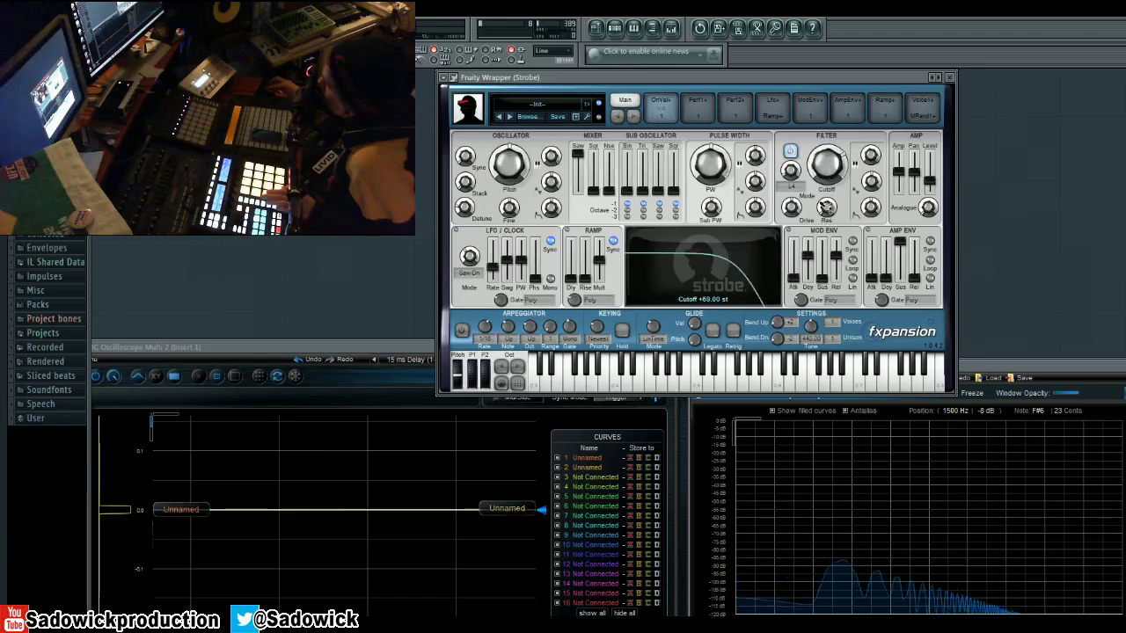
{"action": "left_click_drag", "start_coordinate": [821, 183], "coordinate": [823, 211]}
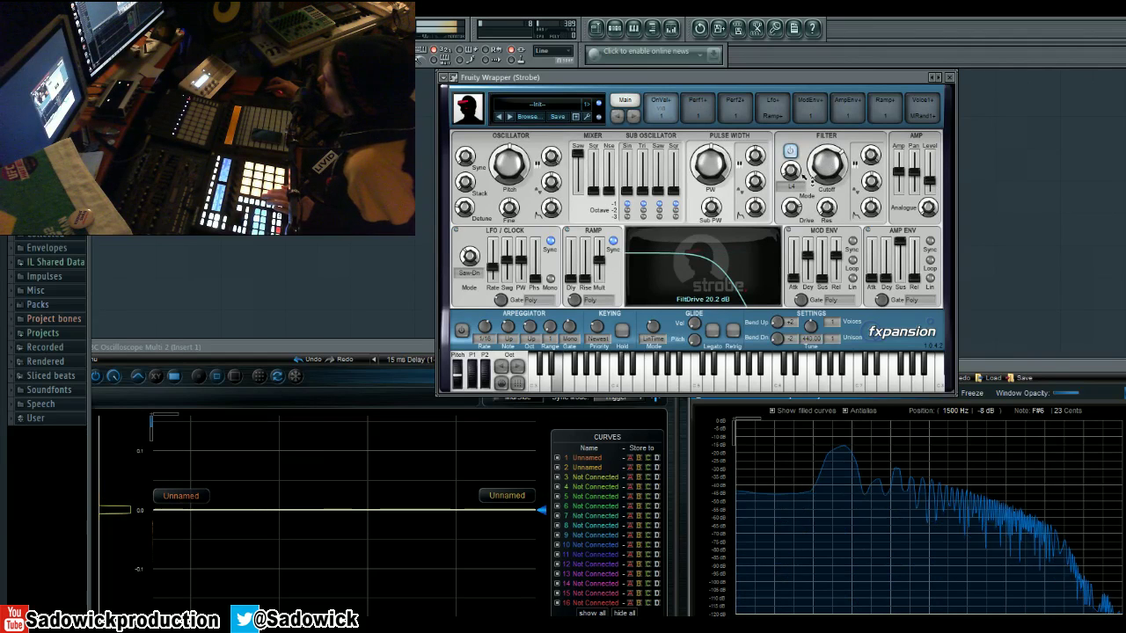
Step: Adjust the filter cutoff and amp level, and raise the envelope modulation of the cutoff
{"action": "left_click_drag", "start_coordinate": [832, 190], "coordinate": [832, 183]}
{"action": "mouse_move", "coordinate": [929, 180]}
{"action": "left_mouse_down"}
{"action": "mouse_move", "coordinate": [899, 167]}
{"action": "mouse_move", "coordinate": [932, 186]}
{"action": "left_mouse_up"}
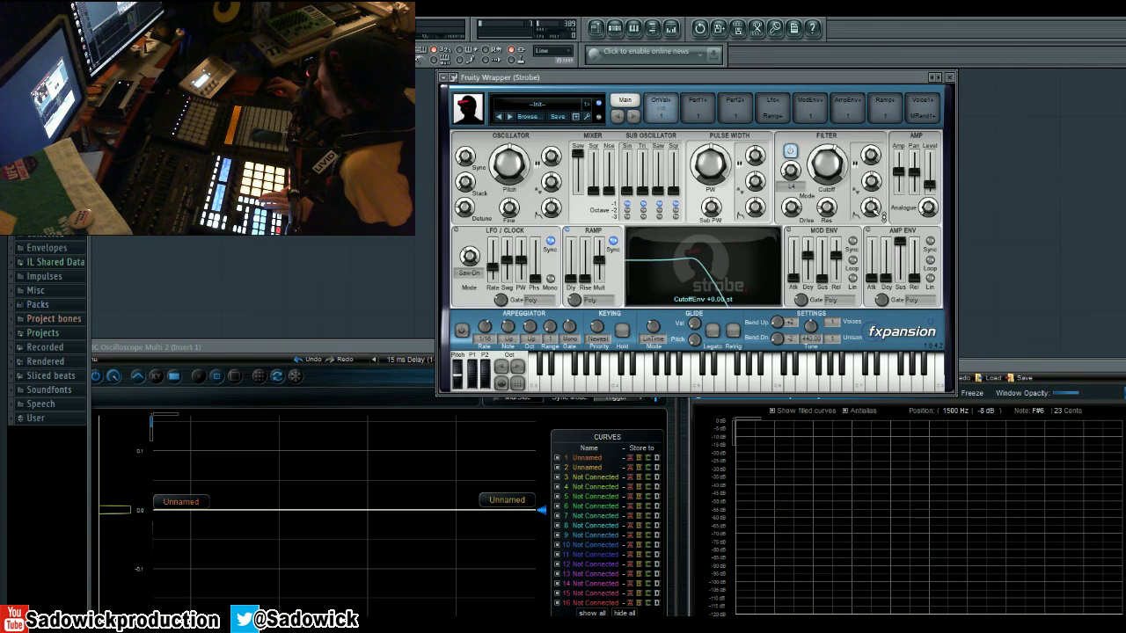
{"action": "left_click_drag", "start_coordinate": [871, 211], "coordinate": [897, 180]}
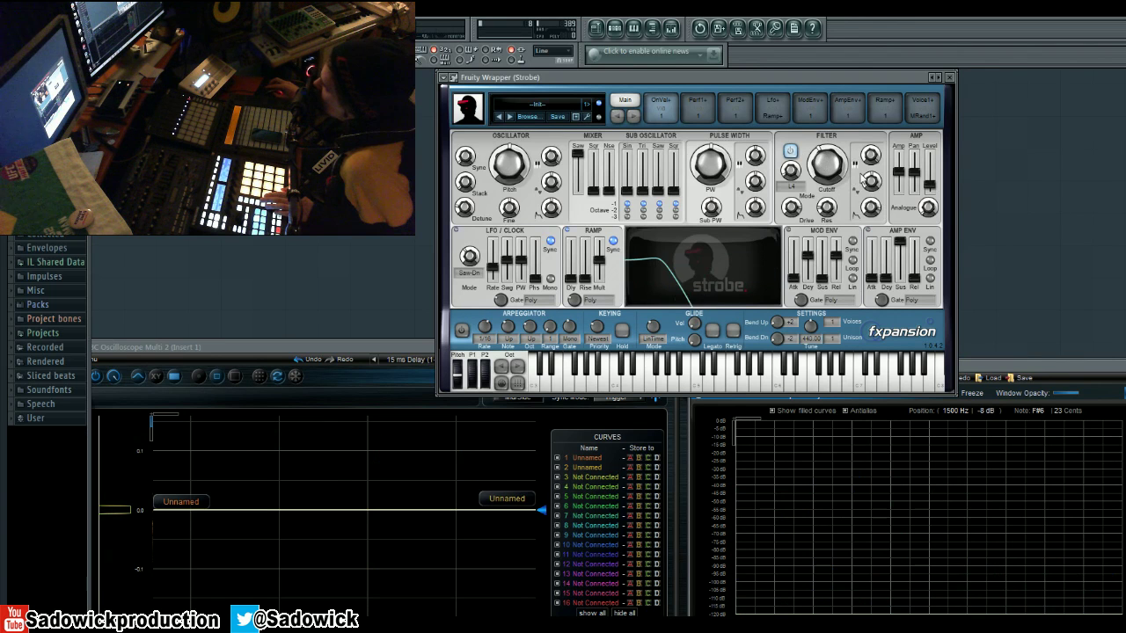
Step: Vary the mod envelope's decay and sustain while it shapes the filter, and set the cutoff to -2.00 st
{"action": "mouse_move", "coordinate": [808, 255]}
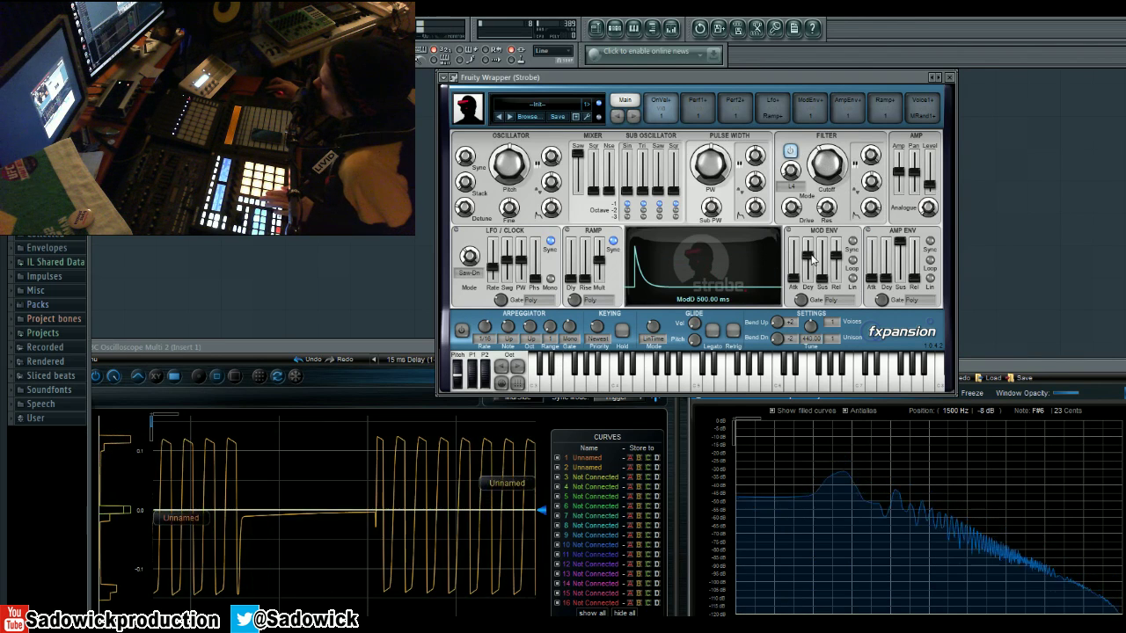
{"action": "left_click_drag", "start_coordinate": [809, 256], "coordinate": [819, 278]}
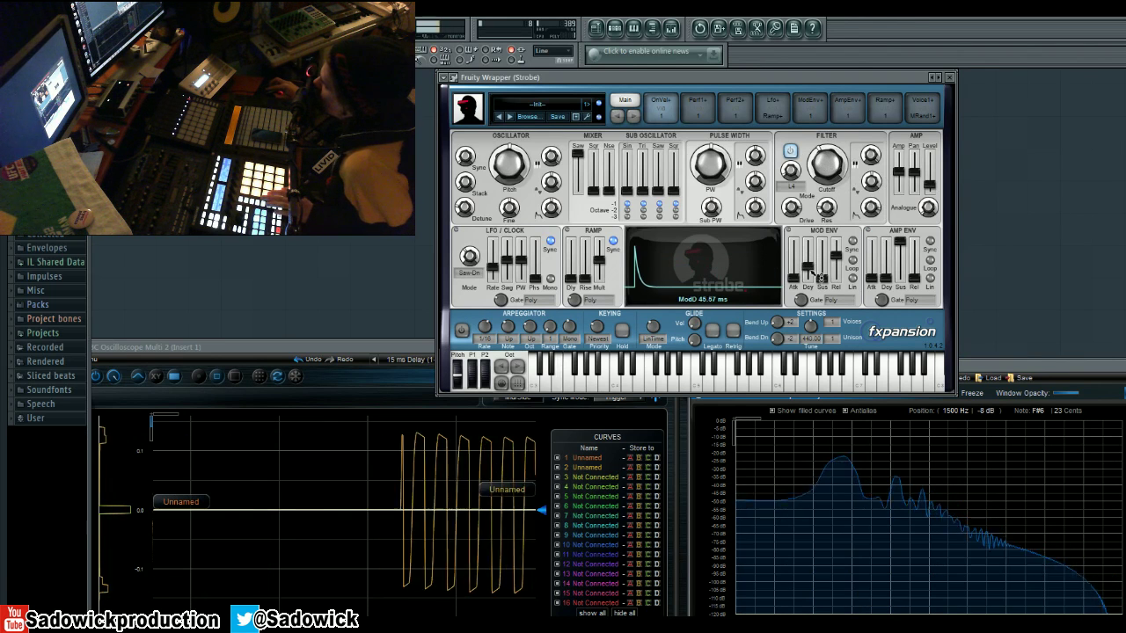
{"action": "left_click_drag", "start_coordinate": [821, 280], "coordinate": [835, 256]}
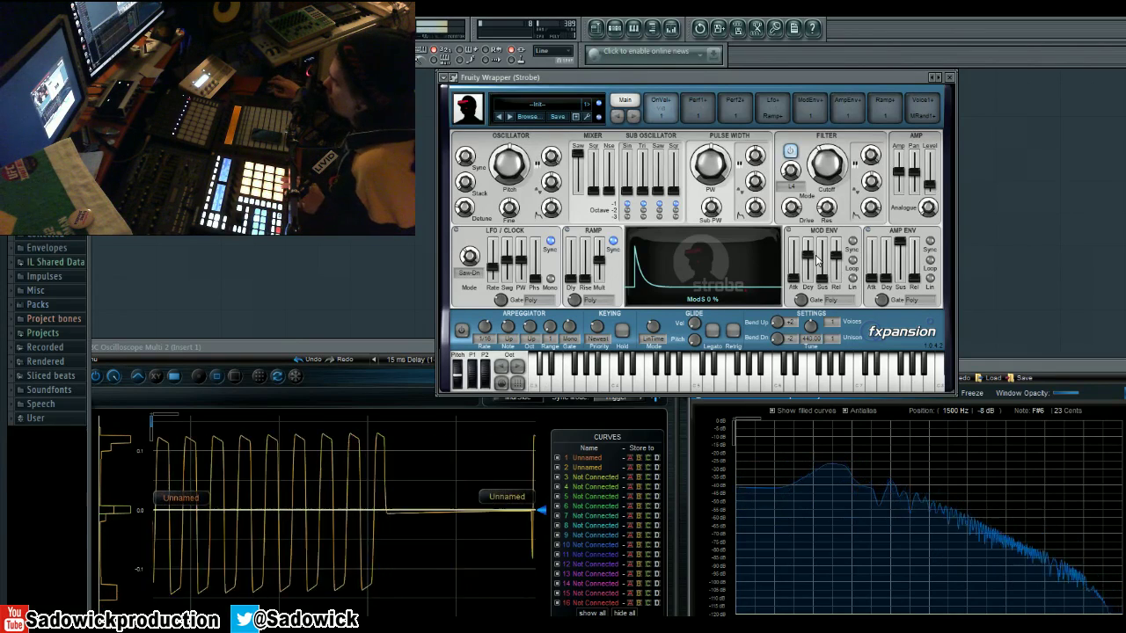
{"action": "mouse_move", "coordinate": [843, 169]}
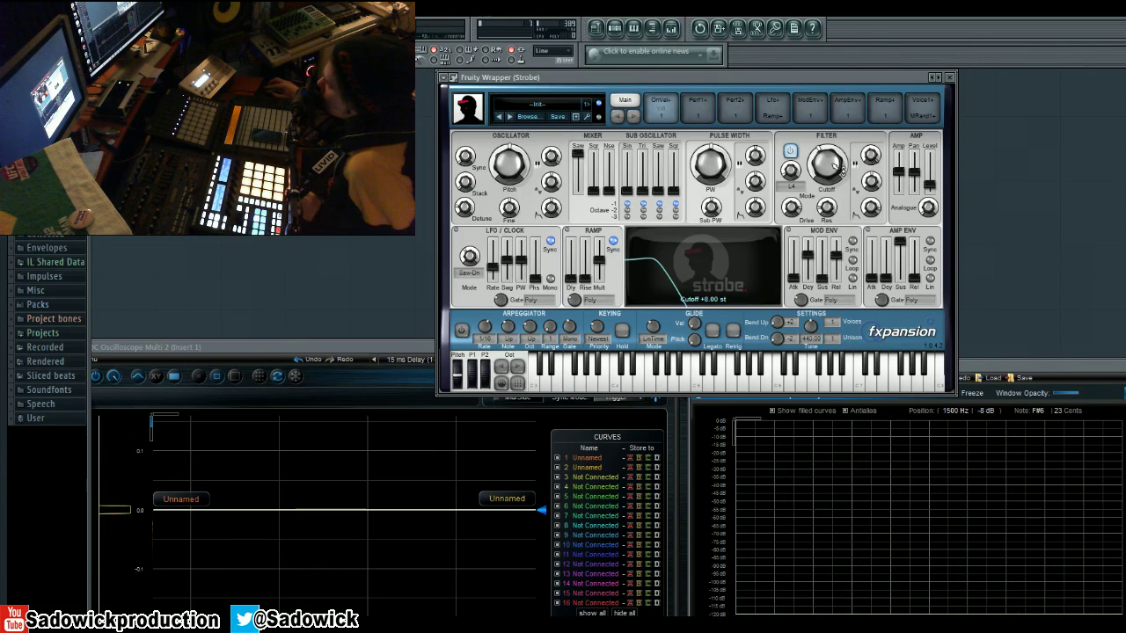
{"action": "left_click_drag", "start_coordinate": [842, 169], "coordinate": [840, 176]}
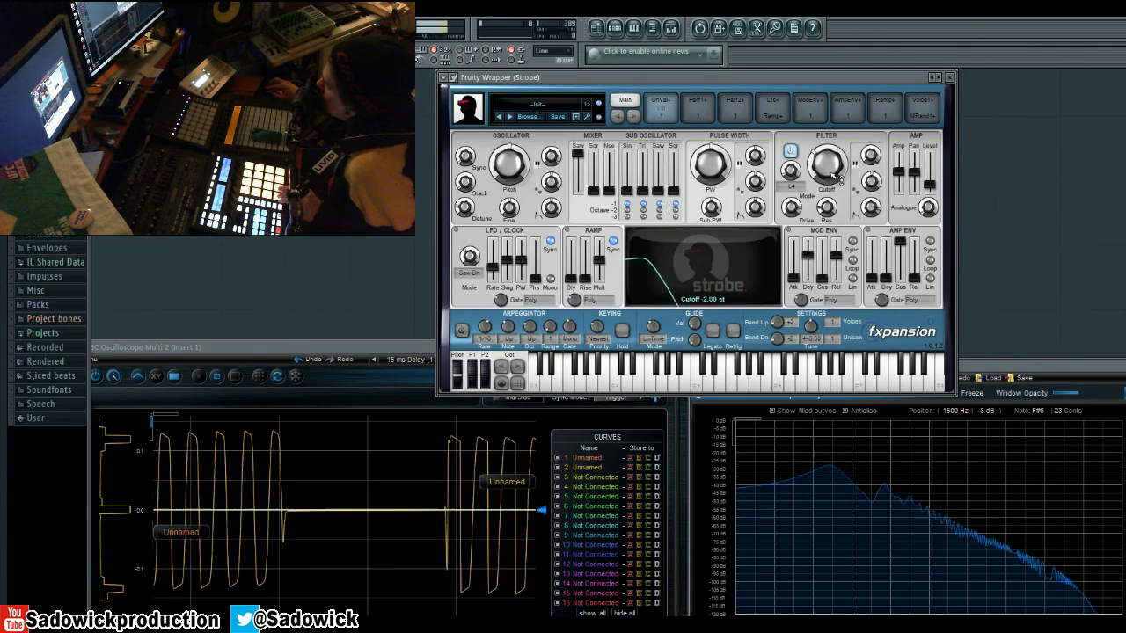
Step: Raise the square level to 100 %, try the LFO's pulse width modulation, and take the saw out of the mix
{"action": "mouse_move", "coordinate": [675, 166]}
{"action": "left_click_drag", "start_coordinate": [596, 189], "coordinate": [594, 154]}
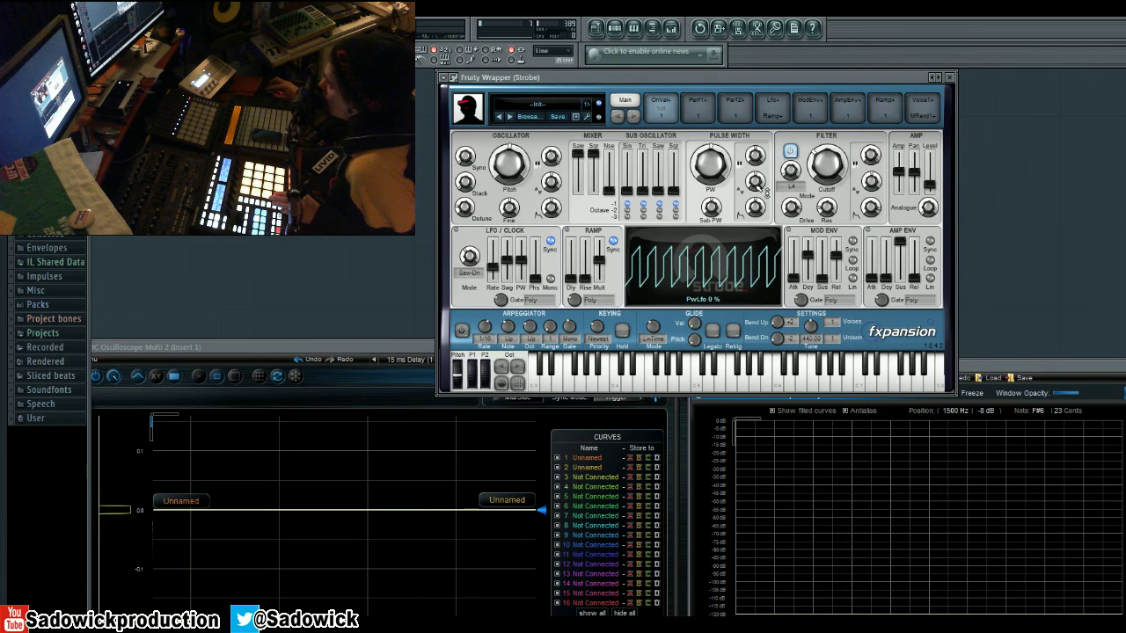
{"action": "left_click_drag", "start_coordinate": [763, 193], "coordinate": [761, 270]}
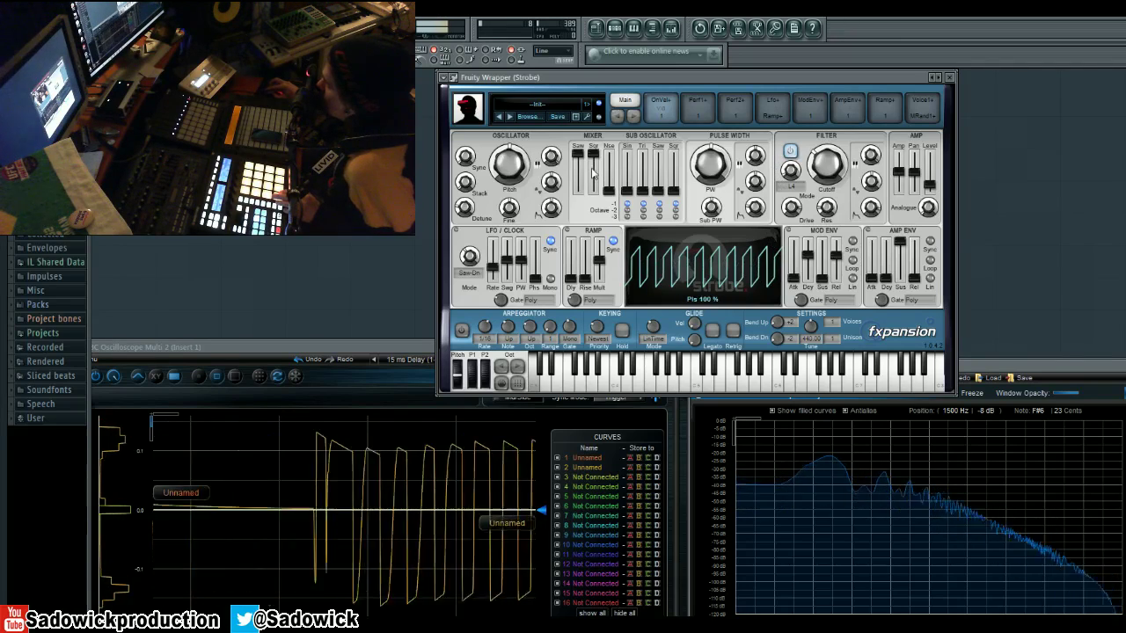
{"action": "left_click_drag", "start_coordinate": [578, 155], "coordinate": [578, 192]}
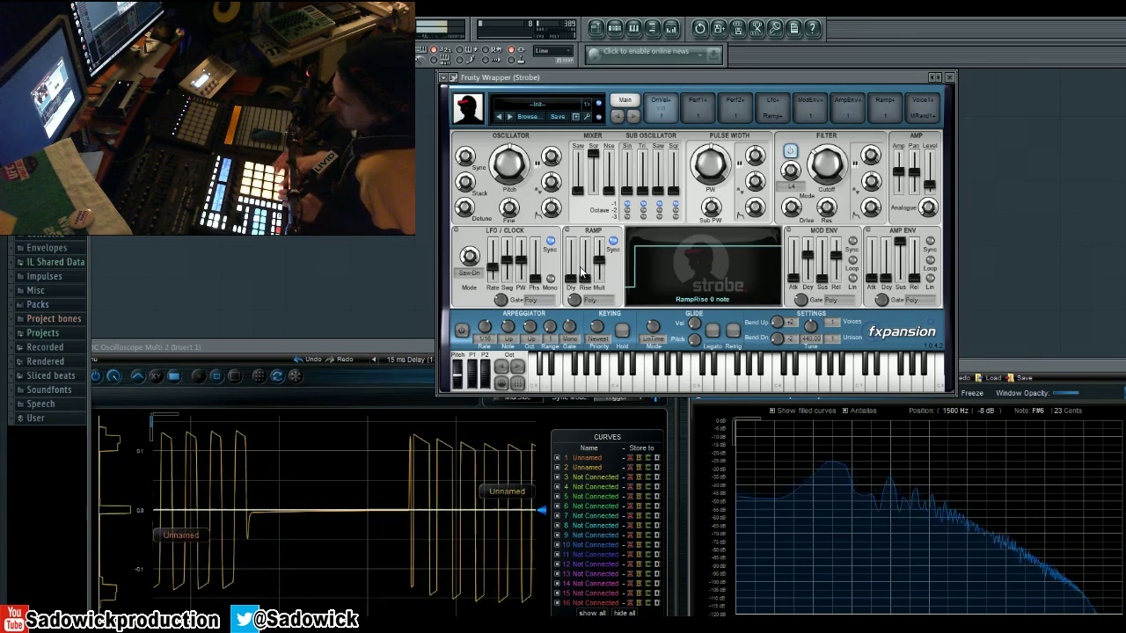
Step: Raise the oscillator's pitch envelope modulation to +34.00 st
{"action": "left_click", "coordinate": [565, 217]}
{"action": "left_click_drag", "start_coordinate": [565, 217], "coordinate": [554, 206]}
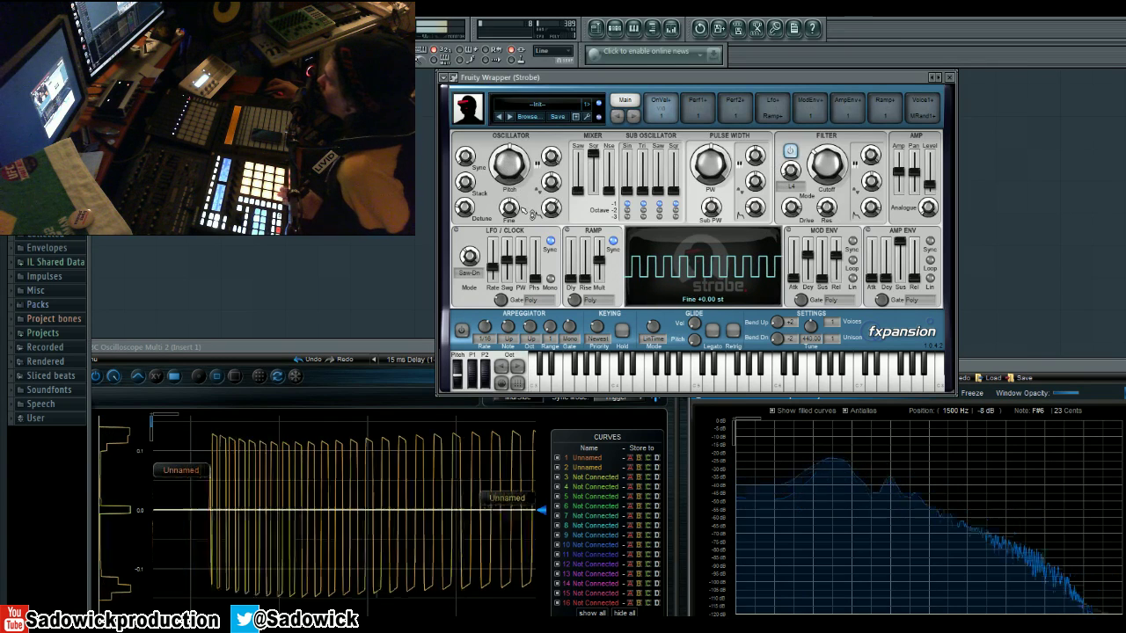
{"action": "left_click_drag", "start_coordinate": [551, 209], "coordinate": [550, 205]}
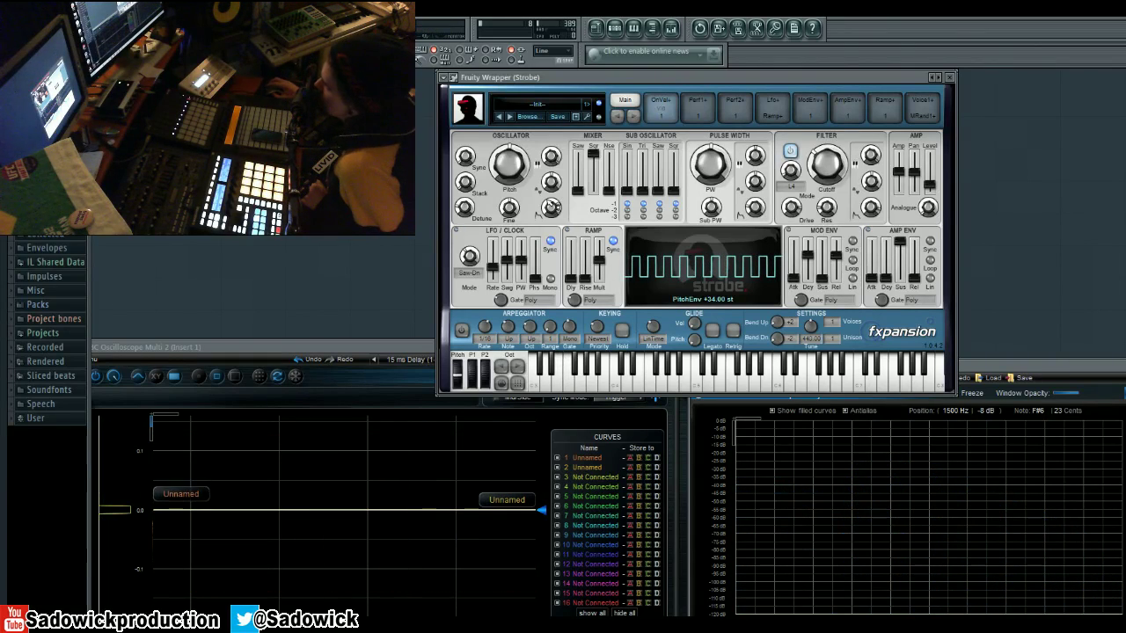
Step: Reload the init preset to clear the filter, mixer and pitch envelope settings
{"action": "mouse_move", "coordinate": [796, 241]}
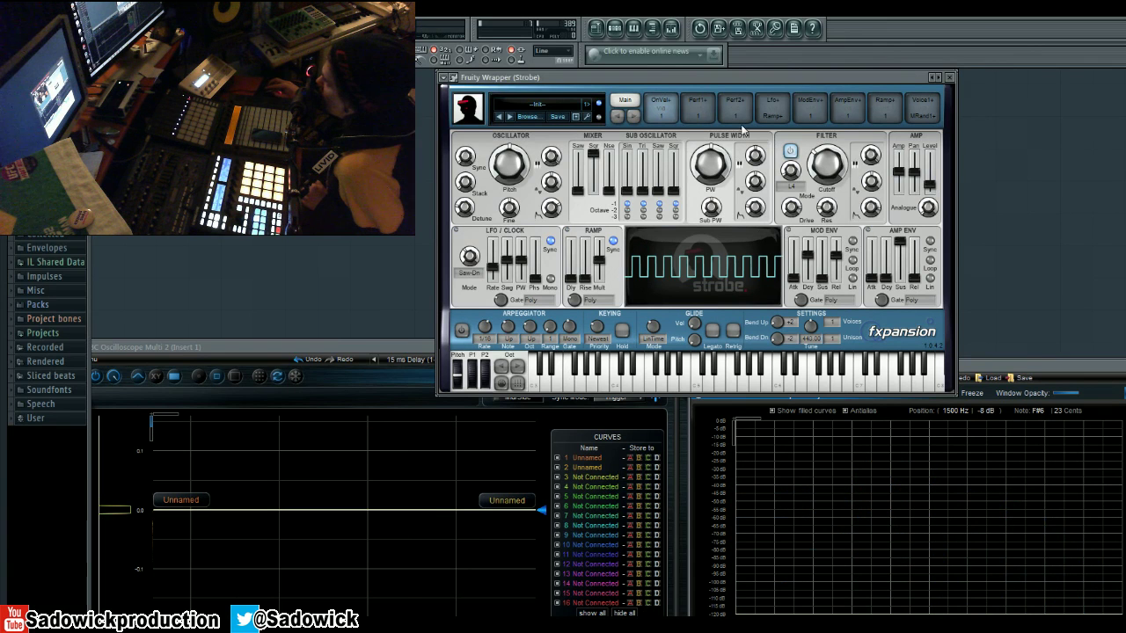
{"action": "left_click", "coordinate": [512, 117]}
{"action": "left_click", "coordinate": [497, 118]}
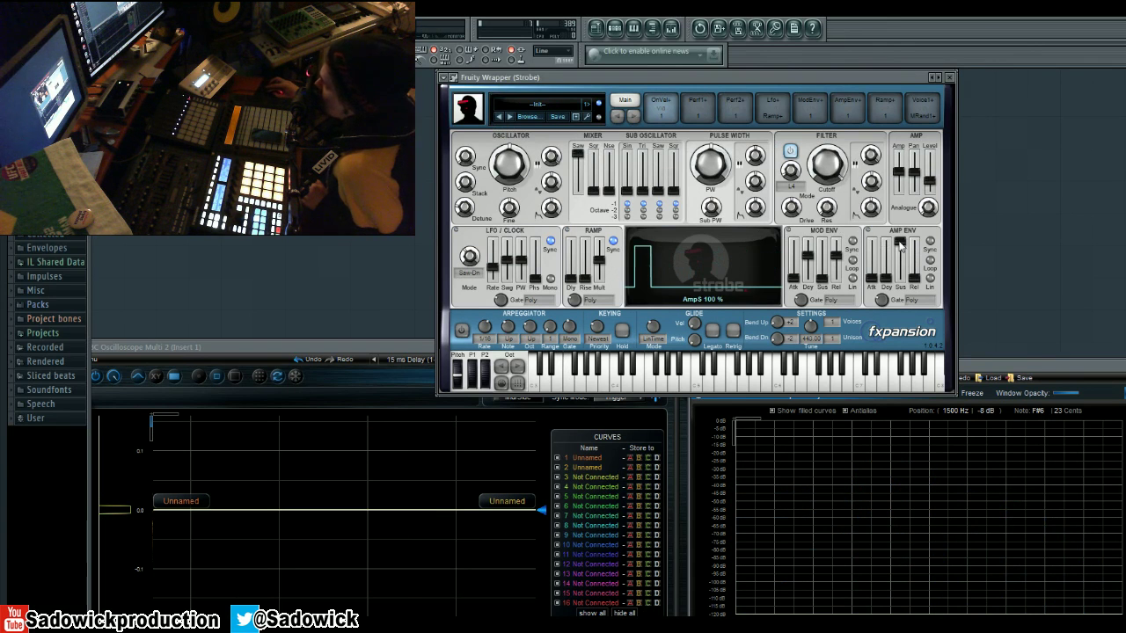
Step: Lengthen the amp envelope's attack, decay and release, and lower its sustain
{"action": "left_click_drag", "start_coordinate": [870, 278], "coordinate": [873, 263]}
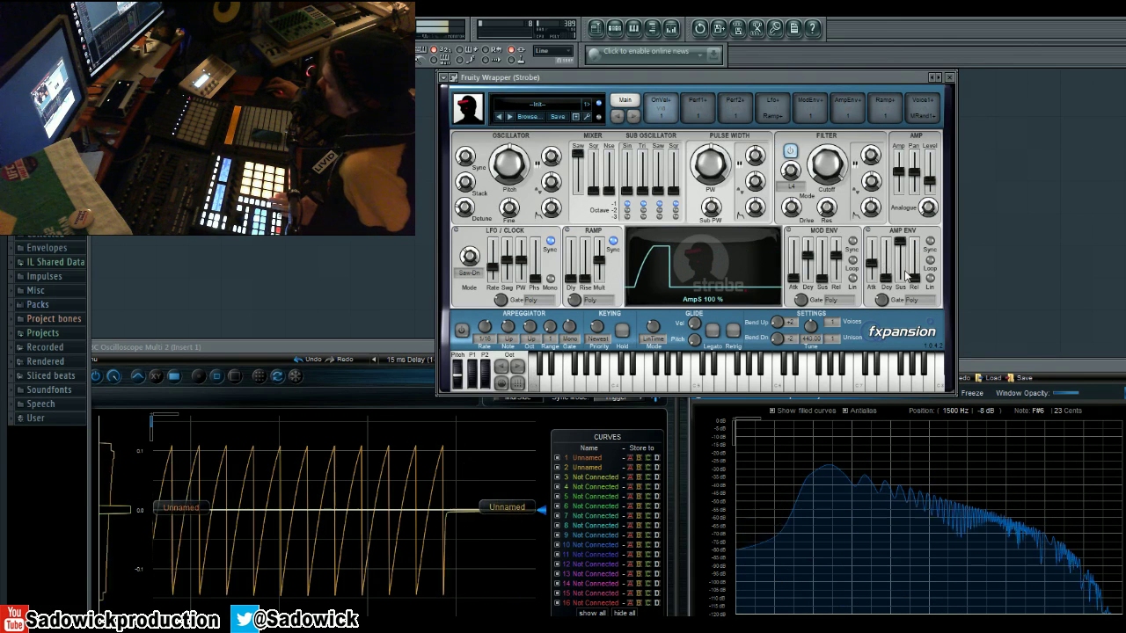
{"action": "left_click_drag", "start_coordinate": [914, 278], "coordinate": [918, 255]}
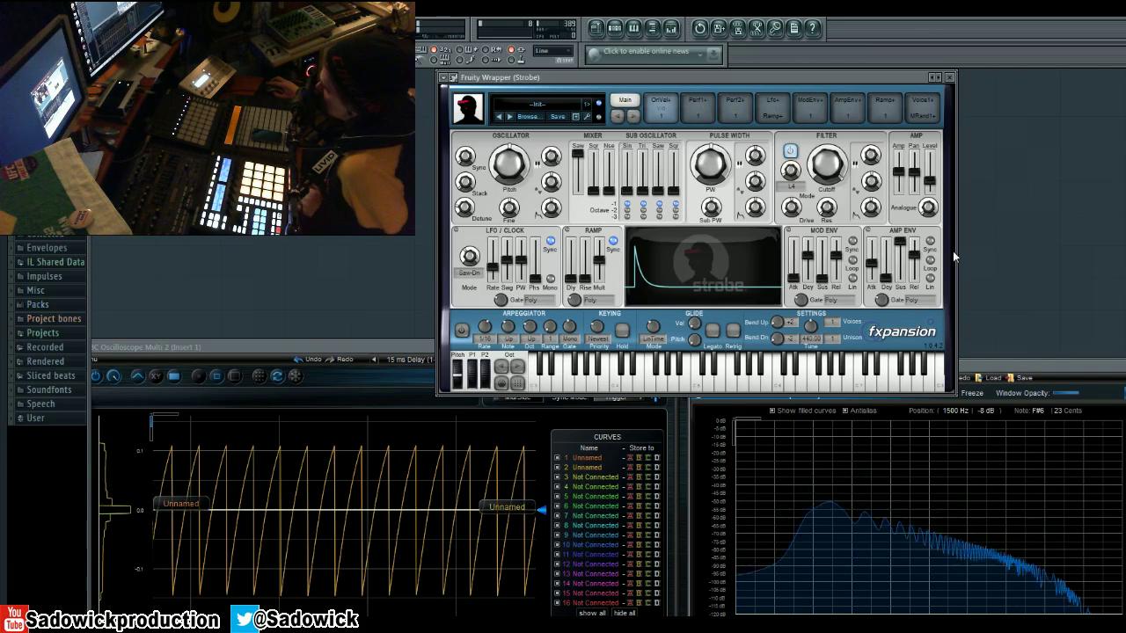
{"action": "left_click_drag", "start_coordinate": [884, 286], "coordinate": [885, 261]}
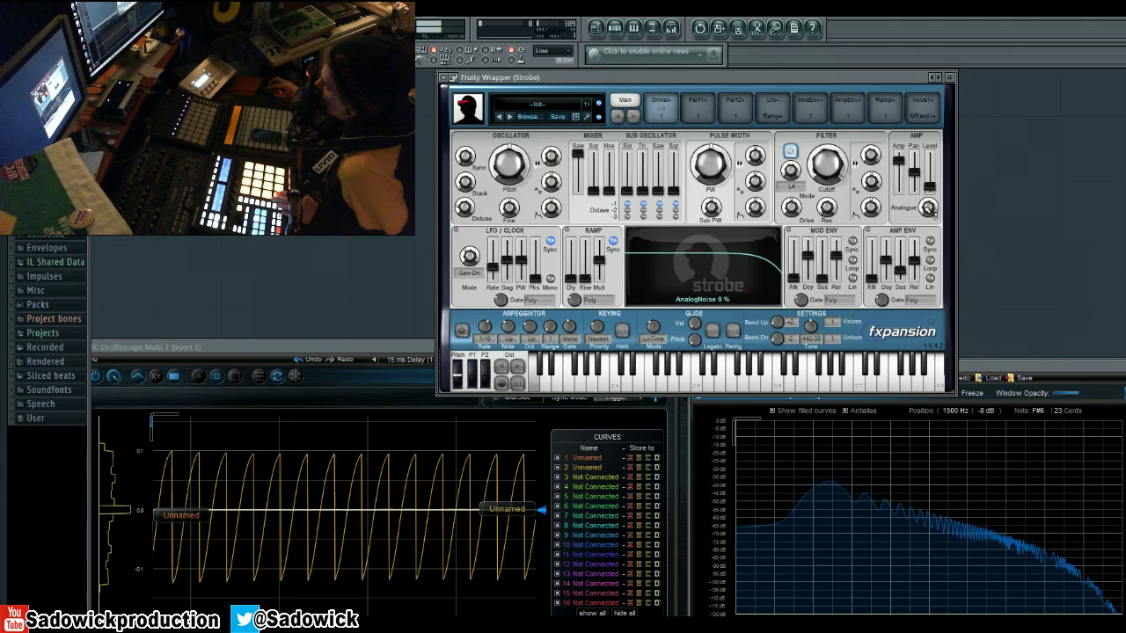
Step: Switch the filter mode to H2N2 T and adjust its cutoff, drive and resonance
{"action": "left_click", "coordinate": [805, 176]}
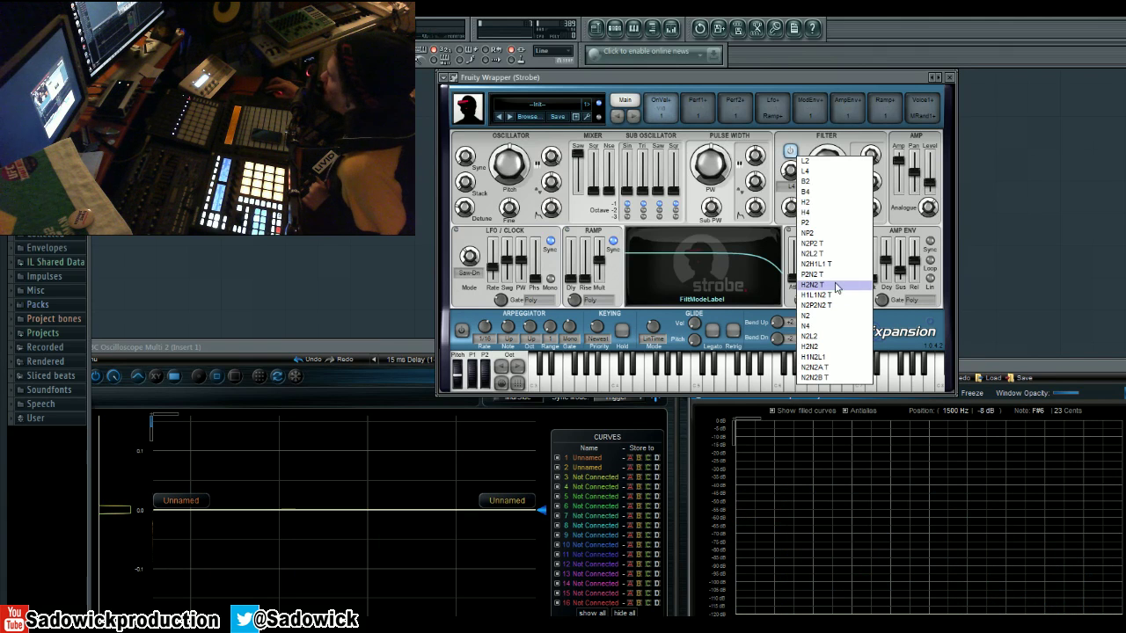
{"action": "left_click", "coordinate": [834, 286]}
{"action": "left_click_drag", "start_coordinate": [837, 173], "coordinate": [838, 211]}
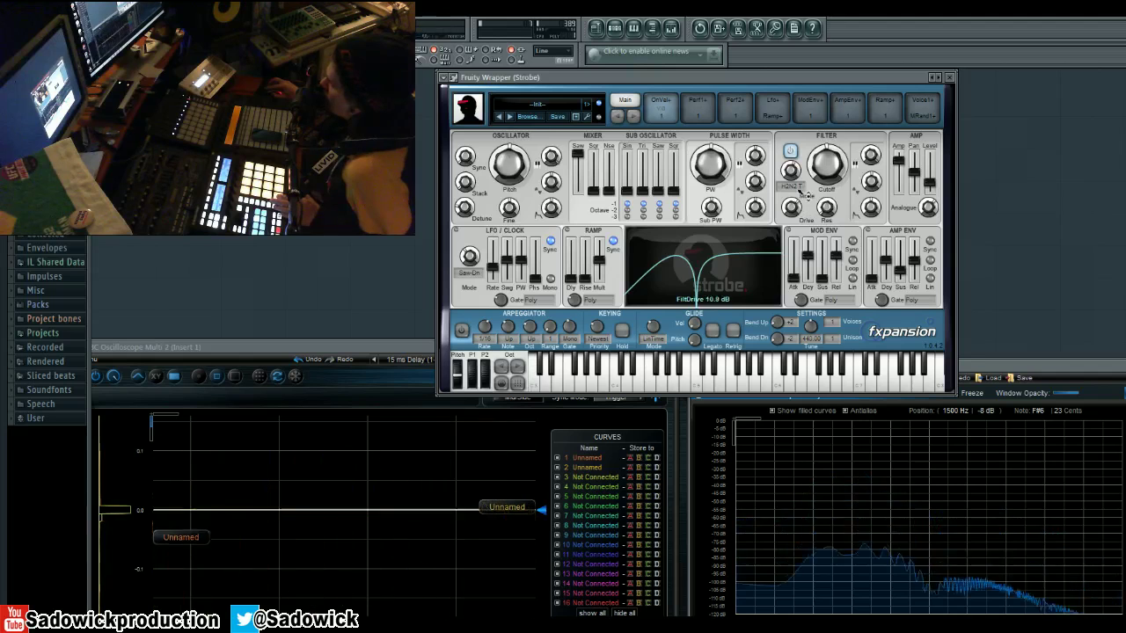
{"action": "left_click_drag", "start_coordinate": [828, 207], "coordinate": [840, 172]}
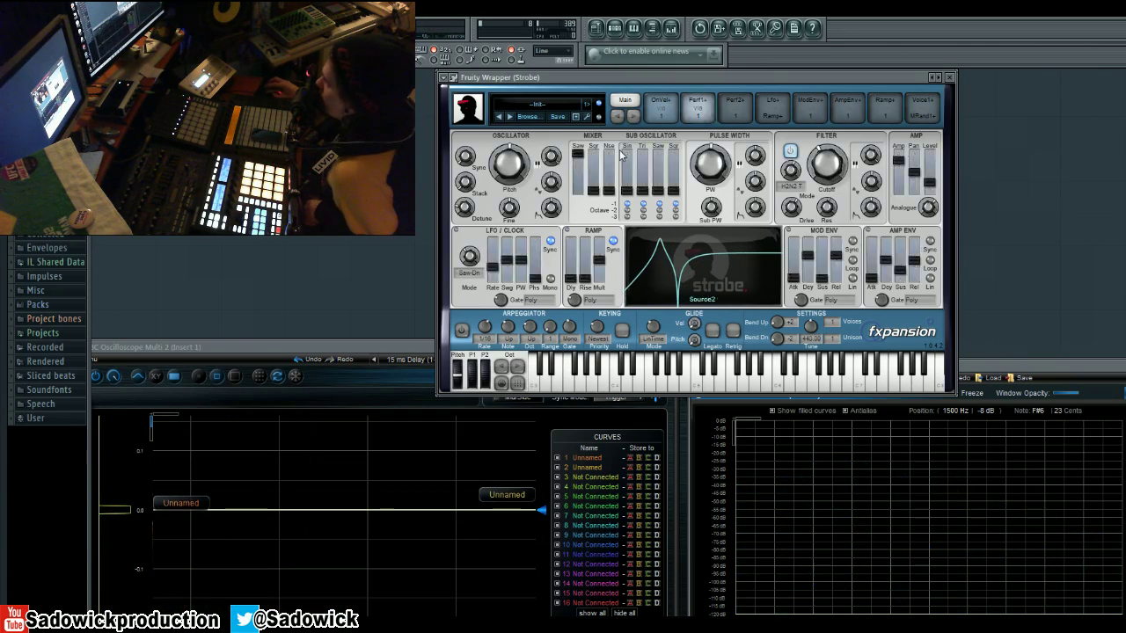
Step: Turn on the arpeggiator, vary the filter cutoff, and raise the analogue noise to 65 %
{"action": "left_click", "coordinate": [460, 332]}
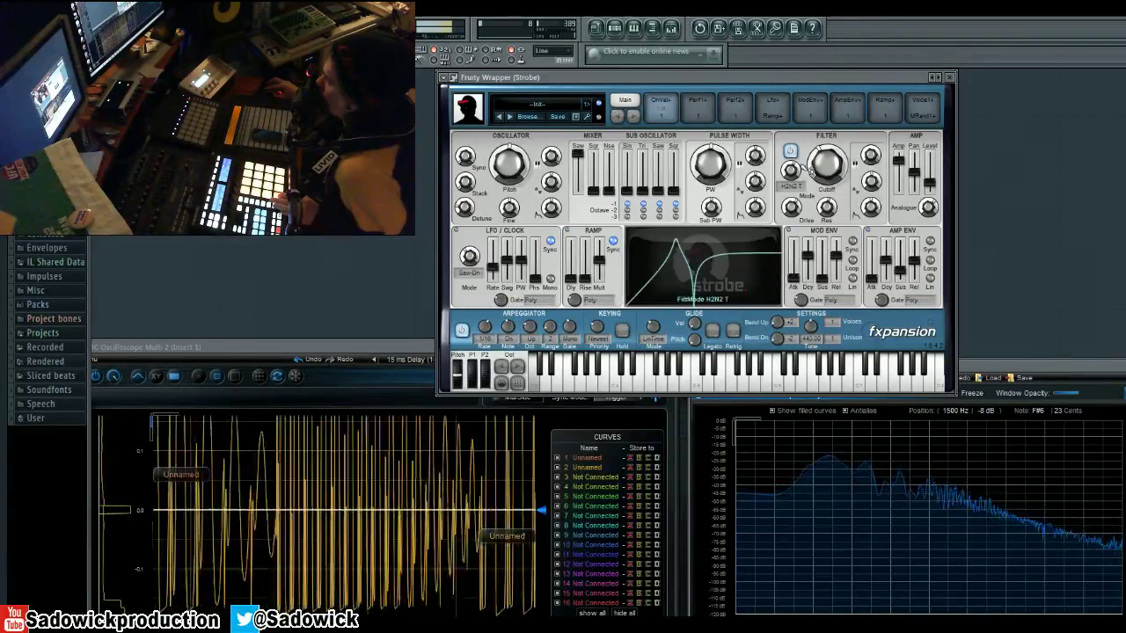
{"action": "left_click_drag", "start_coordinate": [826, 176], "coordinate": [930, 186]}
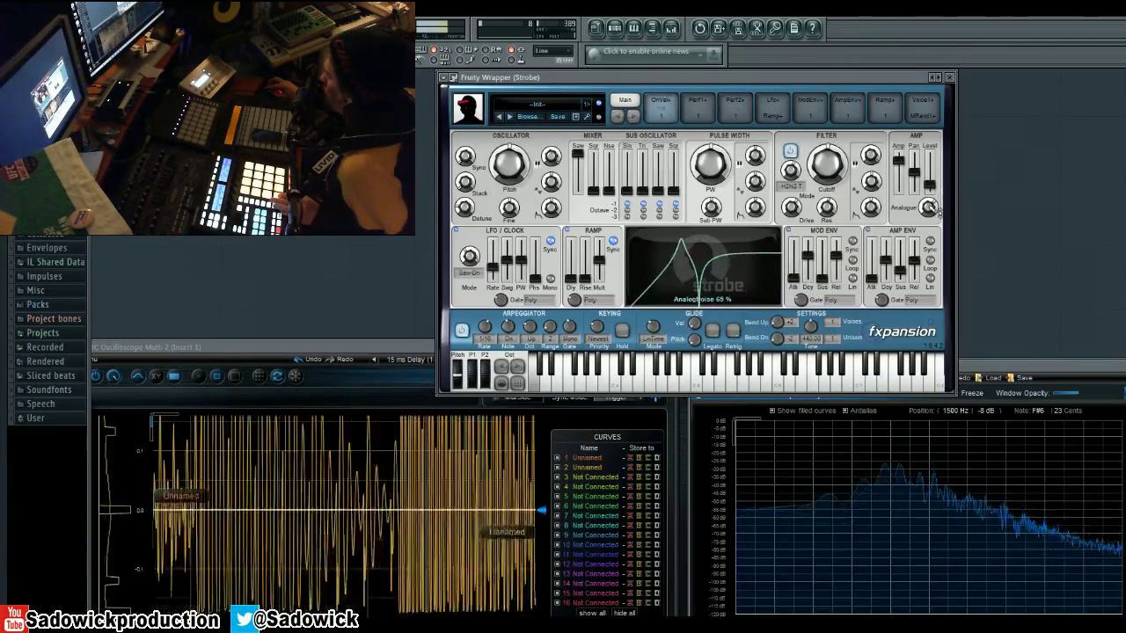
Step: Mix the square wave in with the saw and vary its pulse width over the arpeggio
{"action": "left_click", "coordinate": [592, 181]}
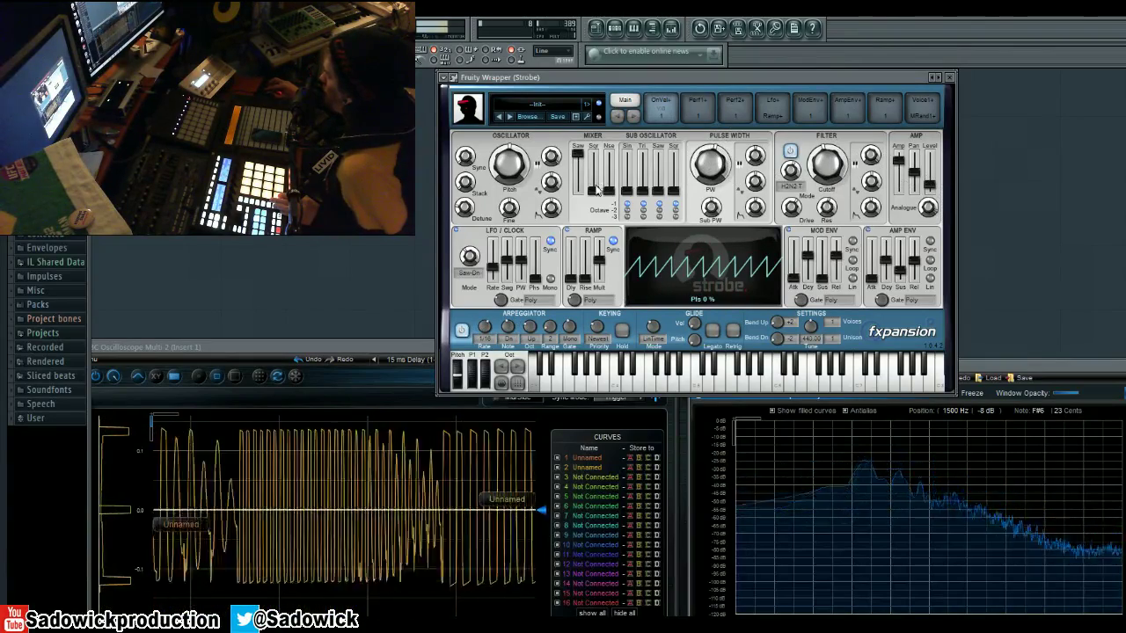
{"action": "left_click_drag", "start_coordinate": [596, 189], "coordinate": [594, 155]}
{"action": "left_click_drag", "start_coordinate": [709, 162], "coordinate": [722, 130]}
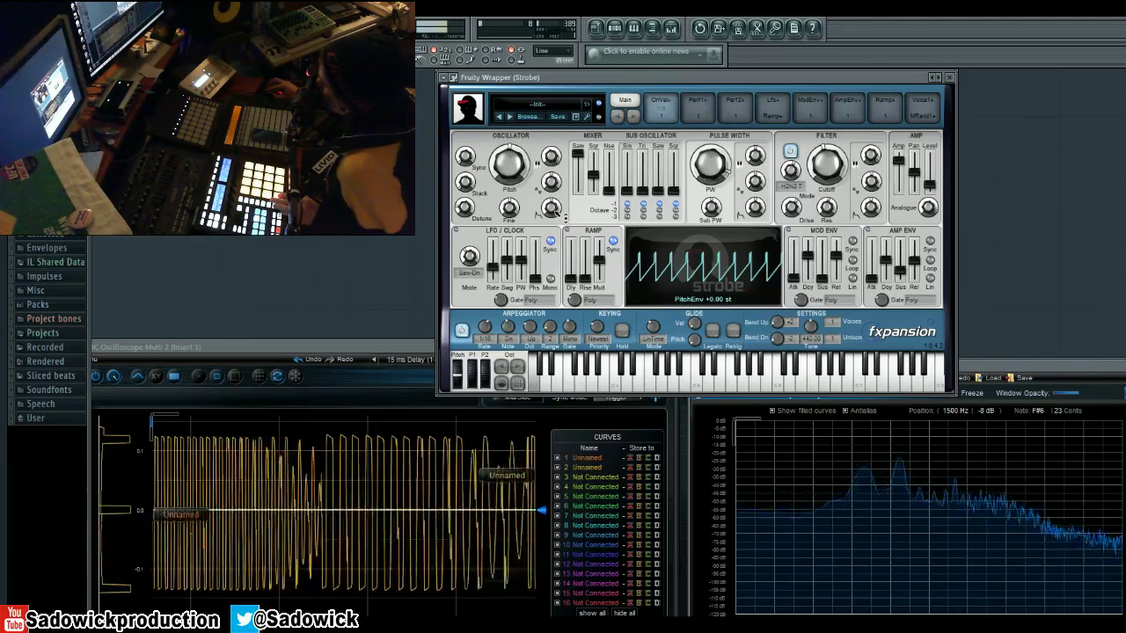
Step: Hold the arpeggiated notes while varying oscillator sync, mixing in noise and lowering the cutoff to -3.00 st, and release the hold
{"action": "left_click", "coordinate": [622, 331]}
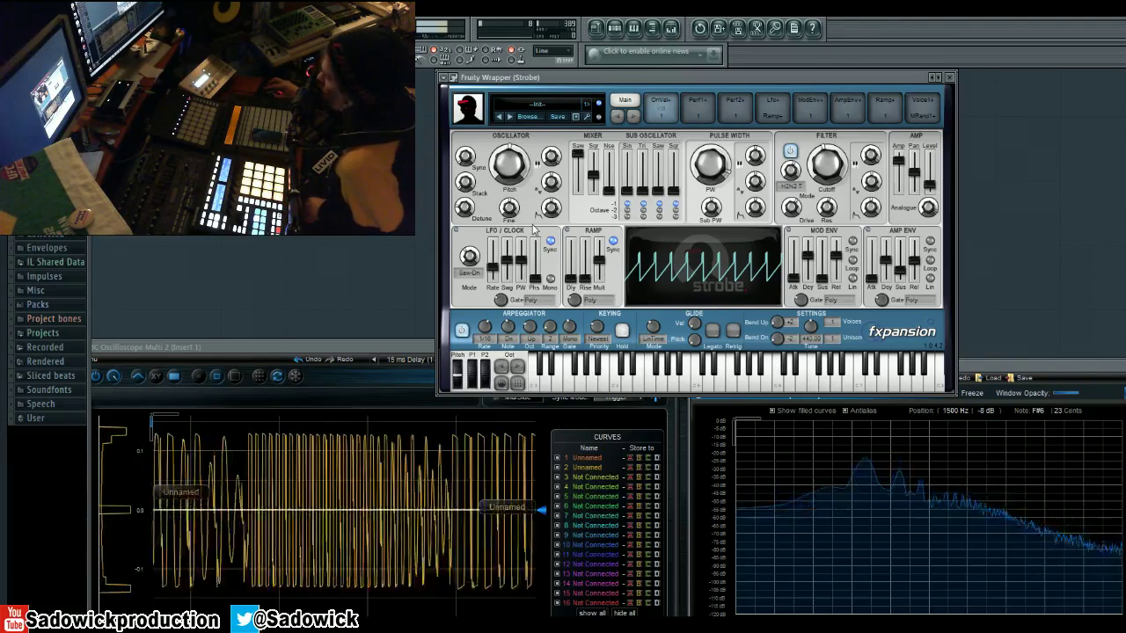
{"action": "mouse_move", "coordinate": [555, 161]}
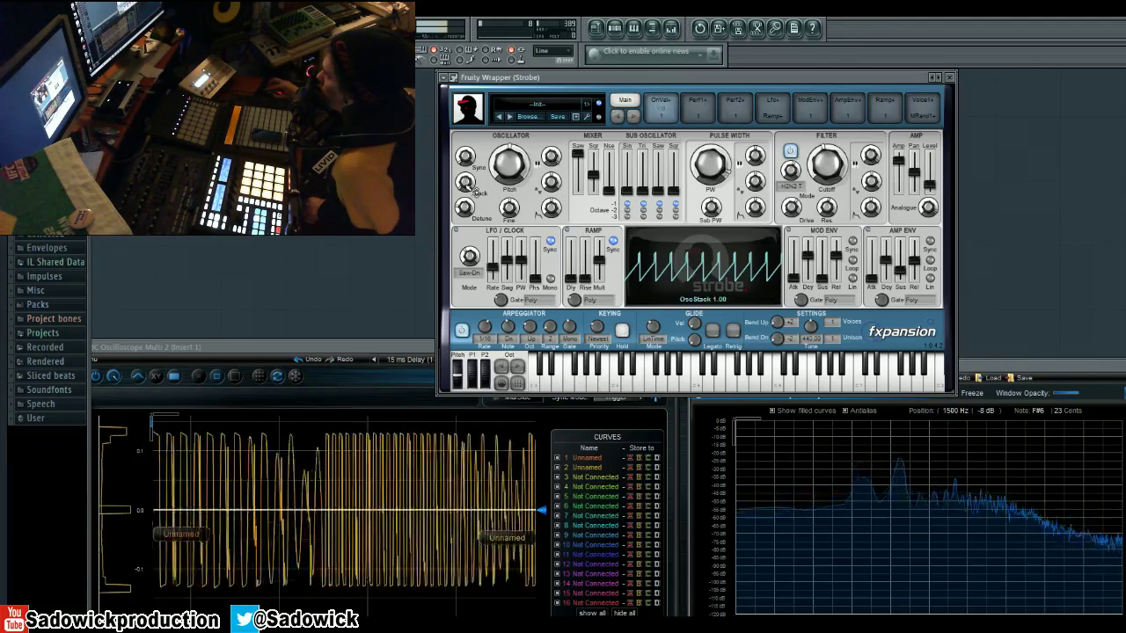
{"action": "left_click_drag", "start_coordinate": [476, 164], "coordinate": [475, 149]}
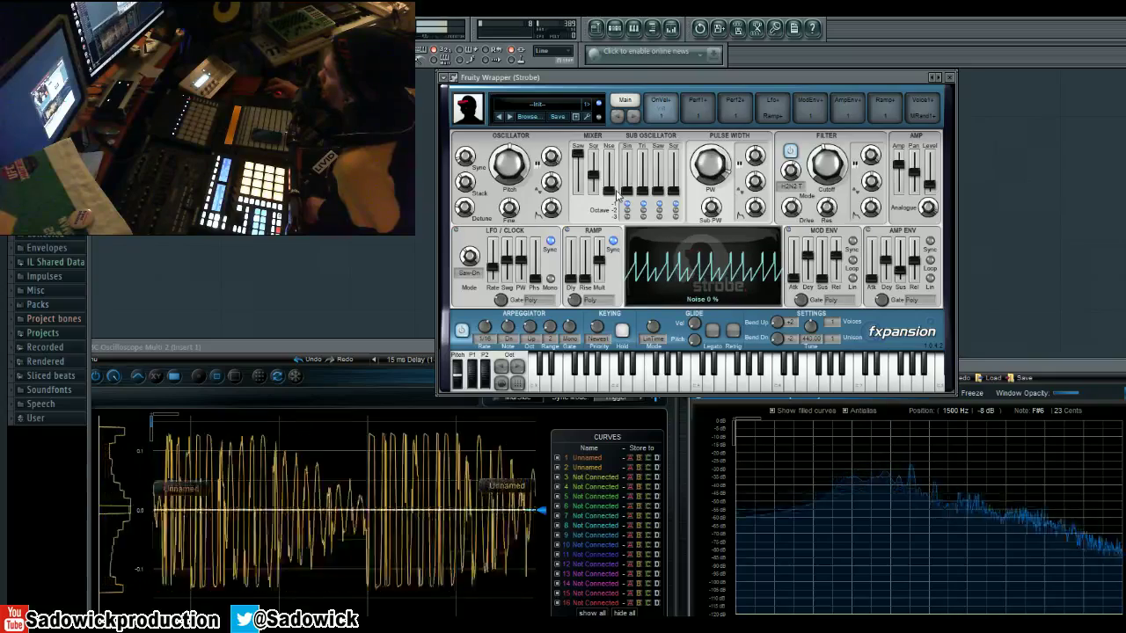
{"action": "left_click_drag", "start_coordinate": [616, 182], "coordinate": [624, 189]}
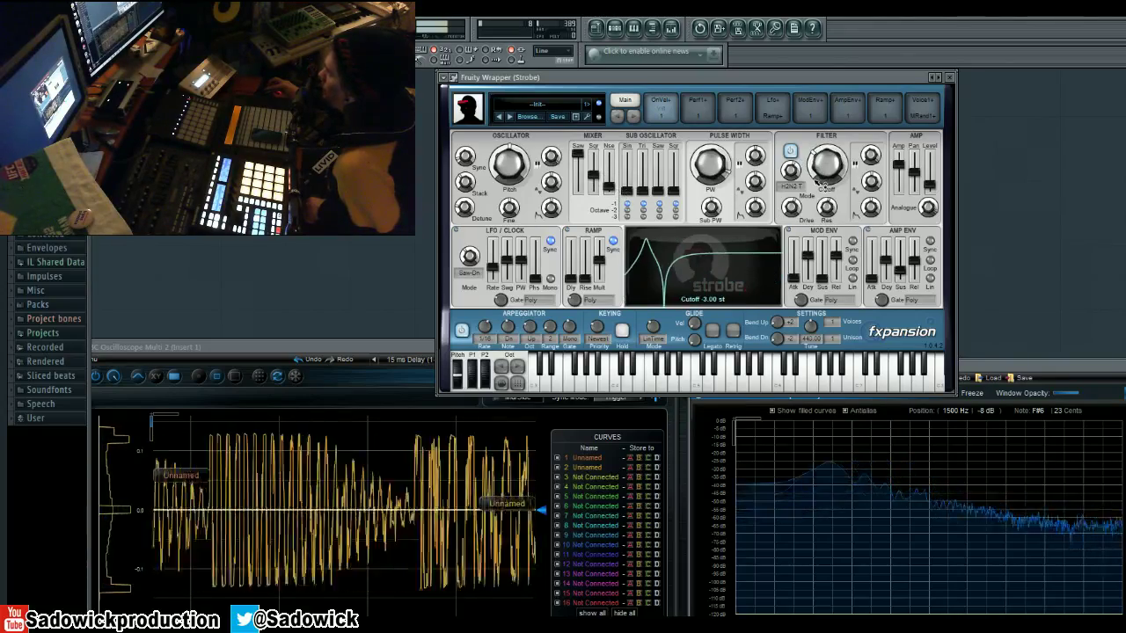
{"action": "left_click", "coordinate": [623, 331]}
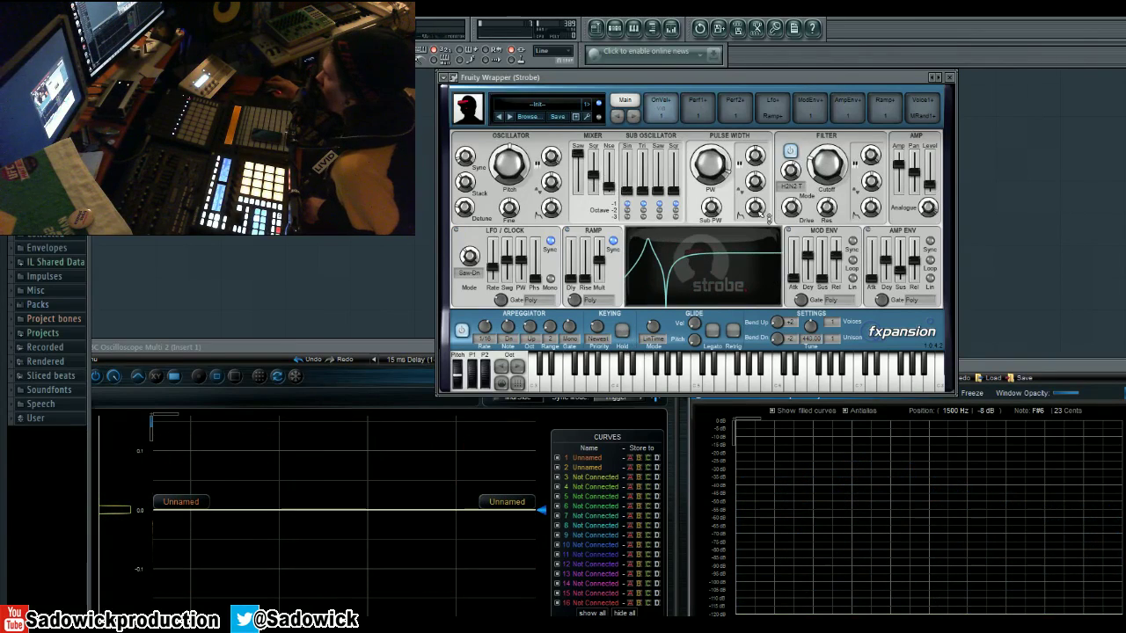
Step: Reload the init preset and lower the L4 filter's cutoff to +41.00 st
{"action": "left_click", "coordinate": [508, 118]}
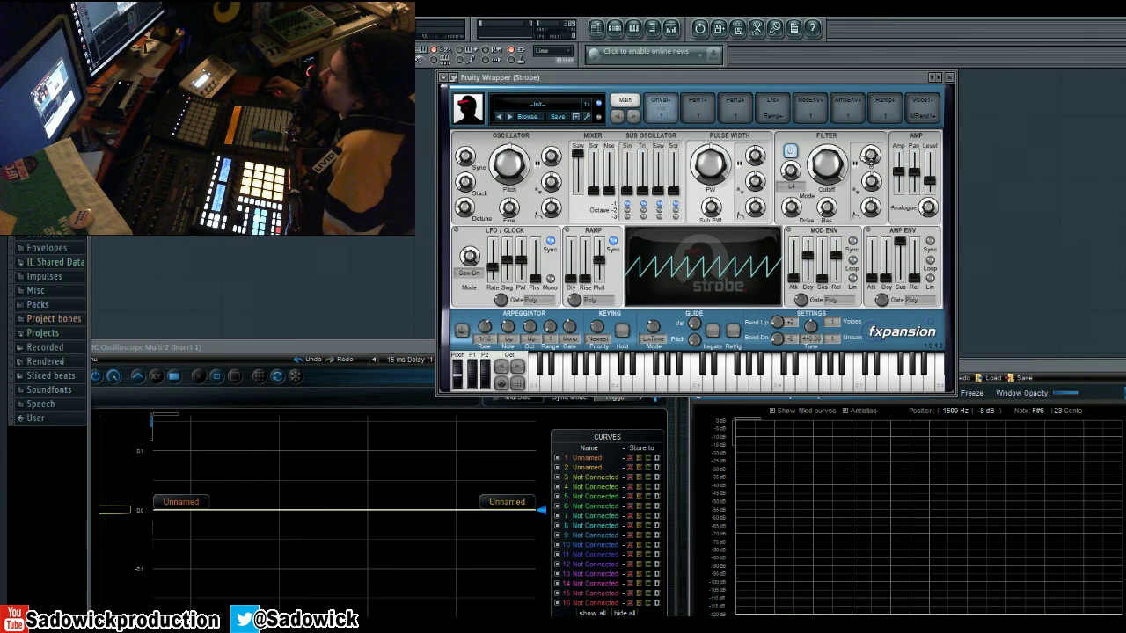
{"action": "mouse_move", "coordinate": [856, 165]}
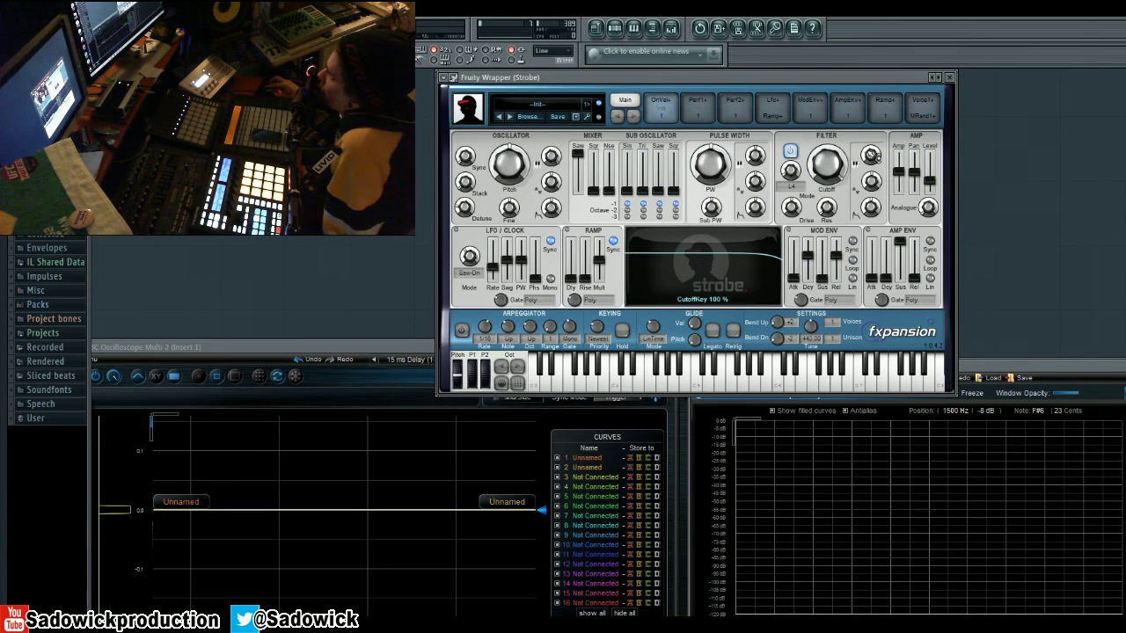
{"action": "left_click_drag", "start_coordinate": [812, 205], "coordinate": [809, 215]}
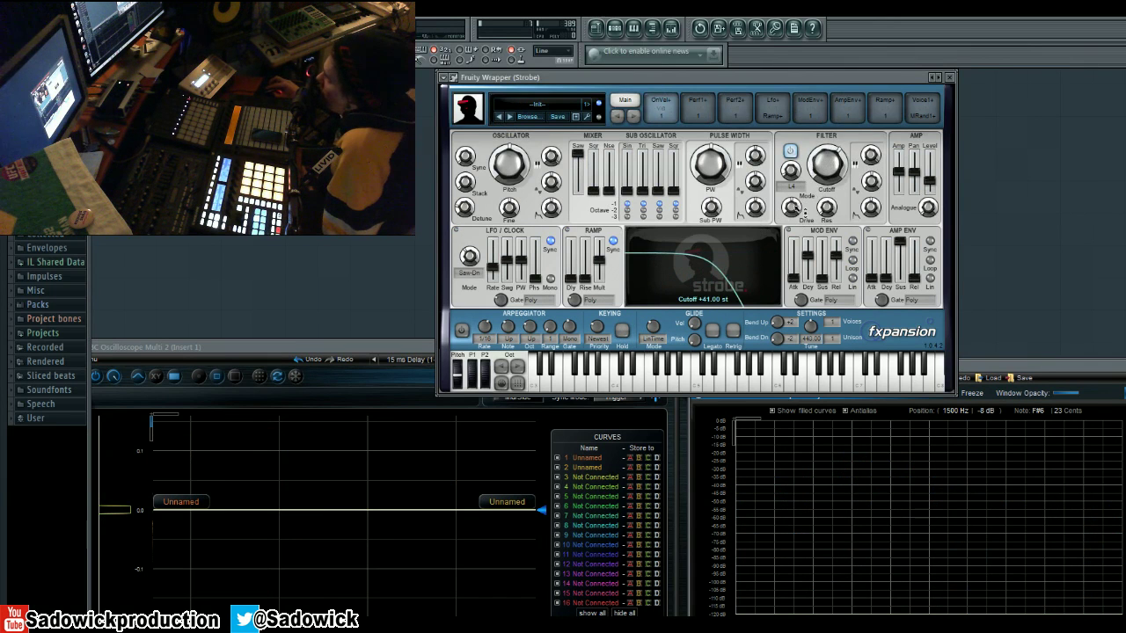
Step: Vary the cutoff's key tracking down to 0 % and back up, and set the filter cutoff to +27.00 st
{"action": "left_click_drag", "start_coordinate": [875, 158], "coordinate": [873, 228]}
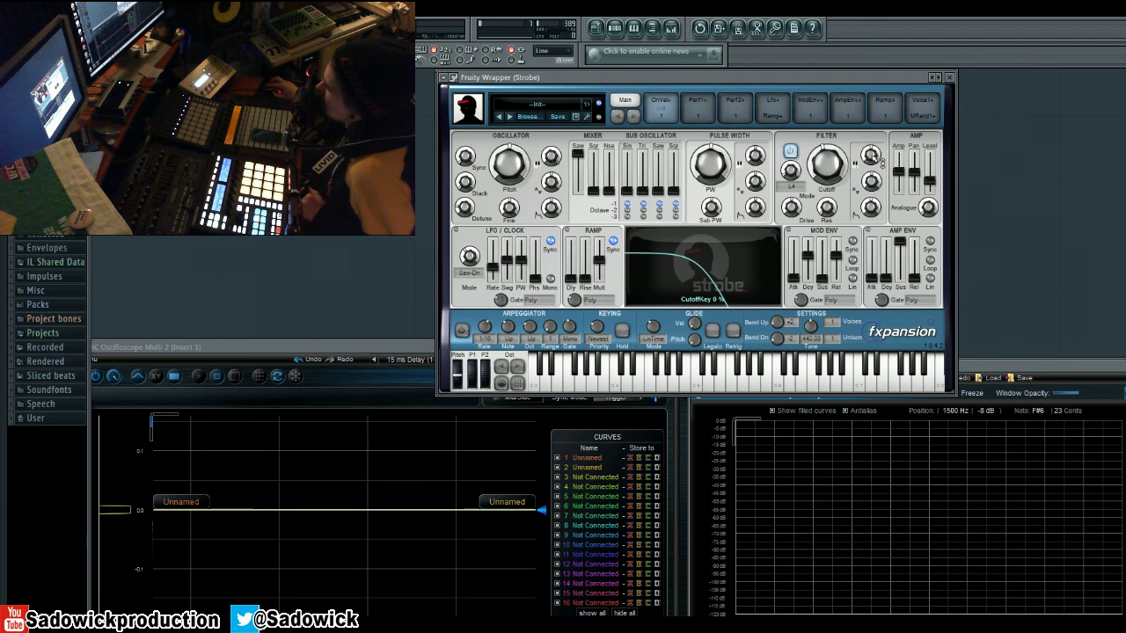
{"action": "left_click_drag", "start_coordinate": [873, 156], "coordinate": [888, 123]}
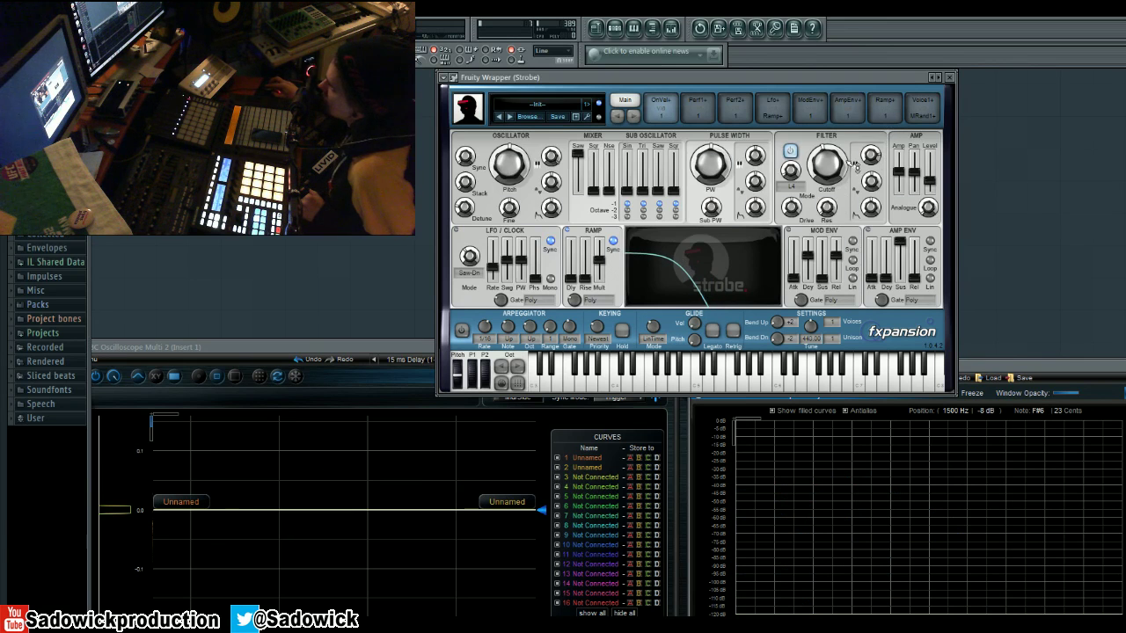
{"action": "left_click_drag", "start_coordinate": [836, 177], "coordinate": [827, 165]}
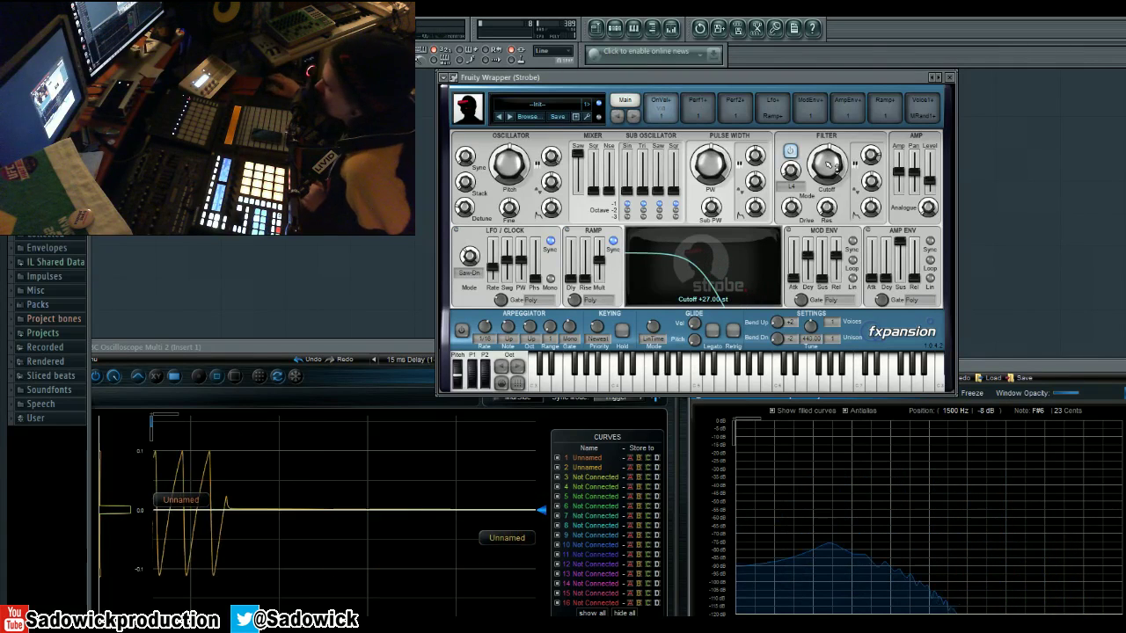
Step: Swap the saw for the square wave in the mixer, and vary its pulse width up to 64 % and down to 44 %
{"action": "left_click_drag", "start_coordinate": [831, 222], "coordinate": [840, 173]}
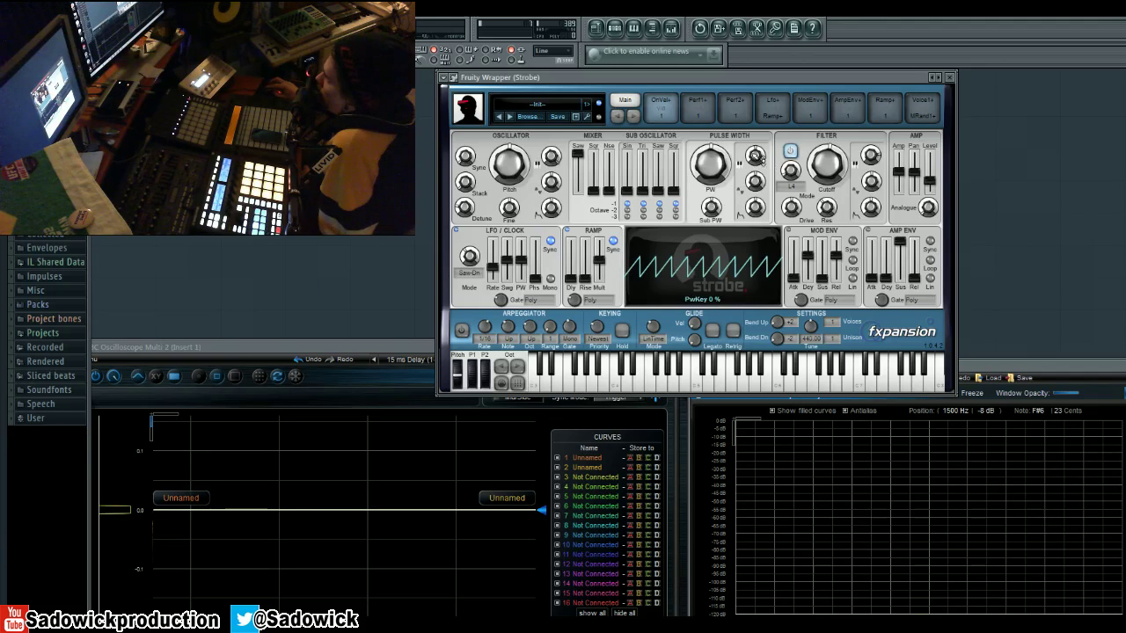
{"action": "left_click_drag", "start_coordinate": [770, 134], "coordinate": [771, 139]}
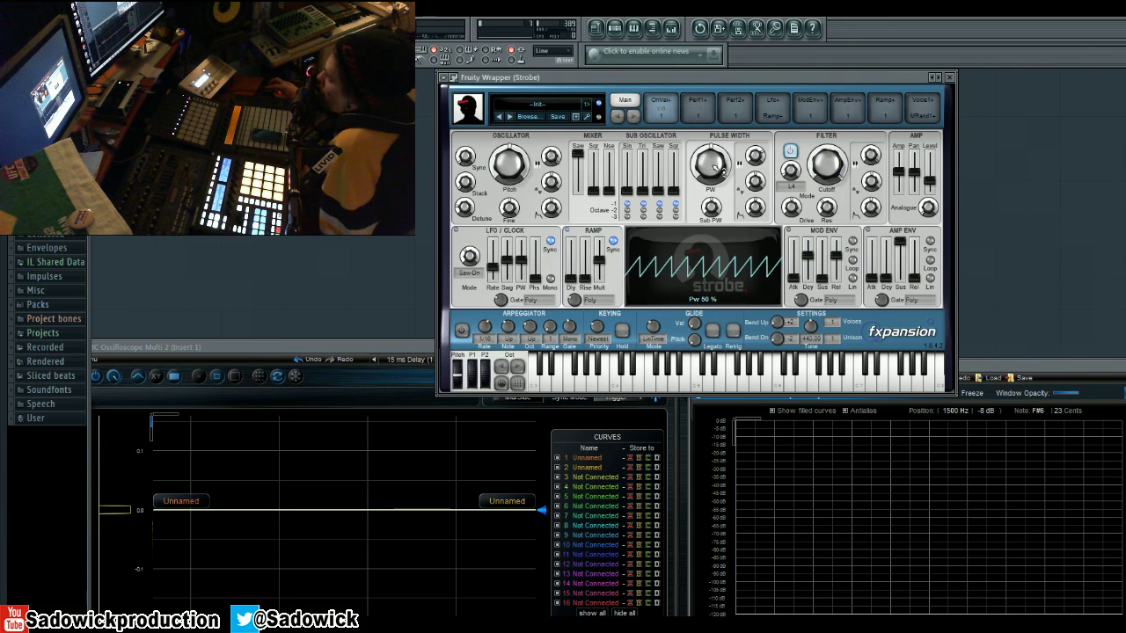
{"action": "left_click_drag", "start_coordinate": [604, 192], "coordinate": [604, 154]}
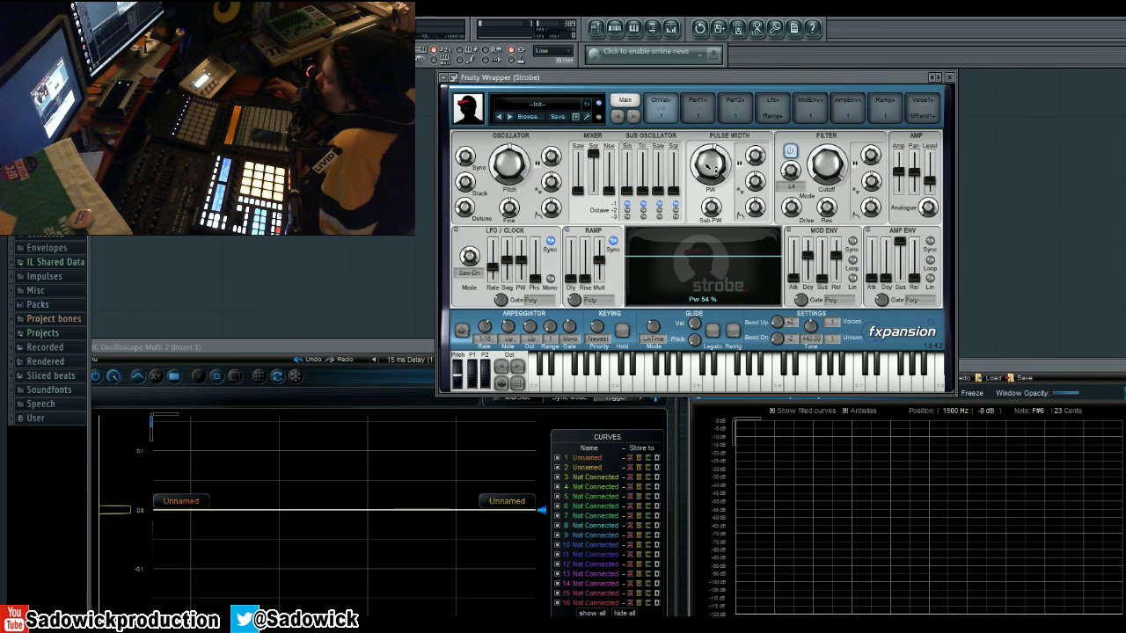
{"action": "left_click_drag", "start_coordinate": [714, 168], "coordinate": [717, 158]}
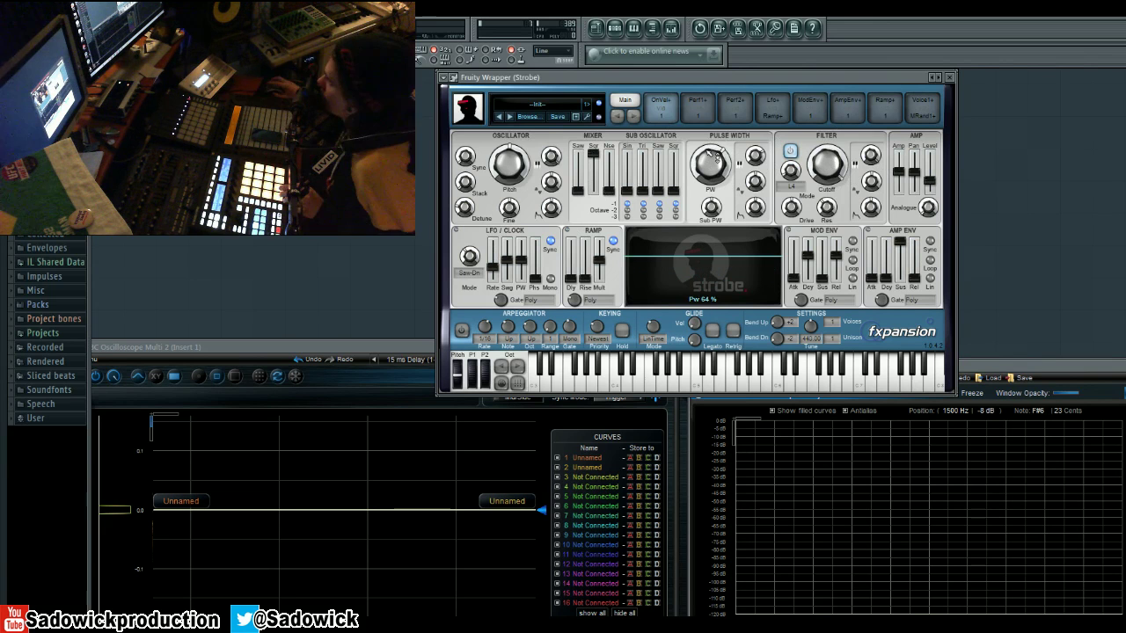
{"action": "left_click_drag", "start_coordinate": [828, 209], "coordinate": [828, 240]}
{"action": "left_click_drag", "start_coordinate": [827, 165], "coordinate": [832, 212]}
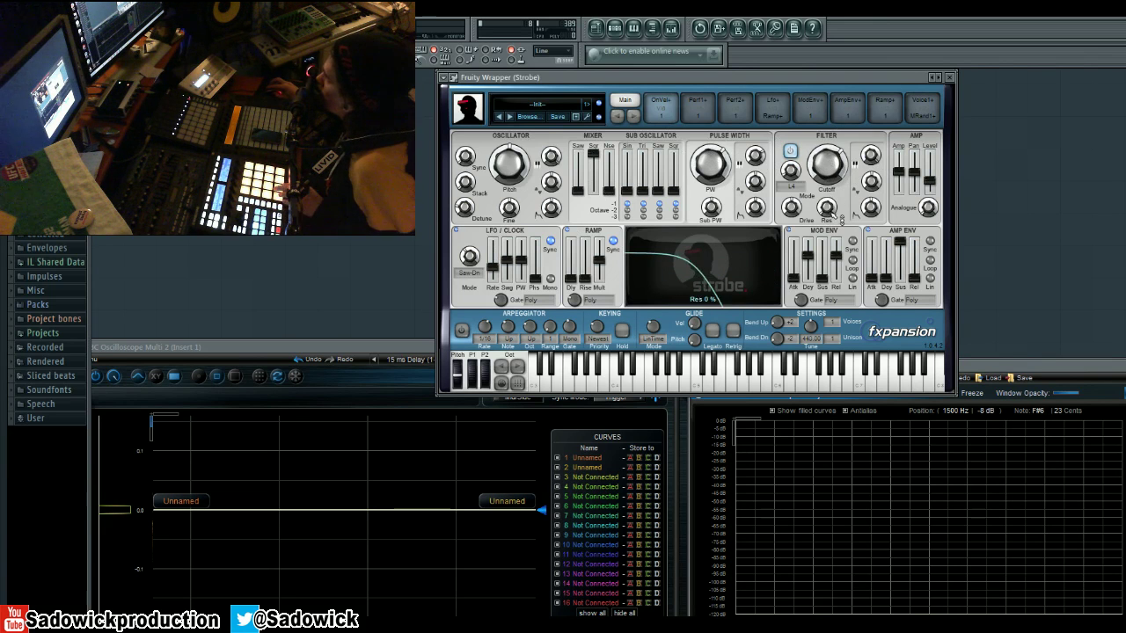
{"action": "left_click_drag", "start_coordinate": [710, 169], "coordinate": [712, 183]}
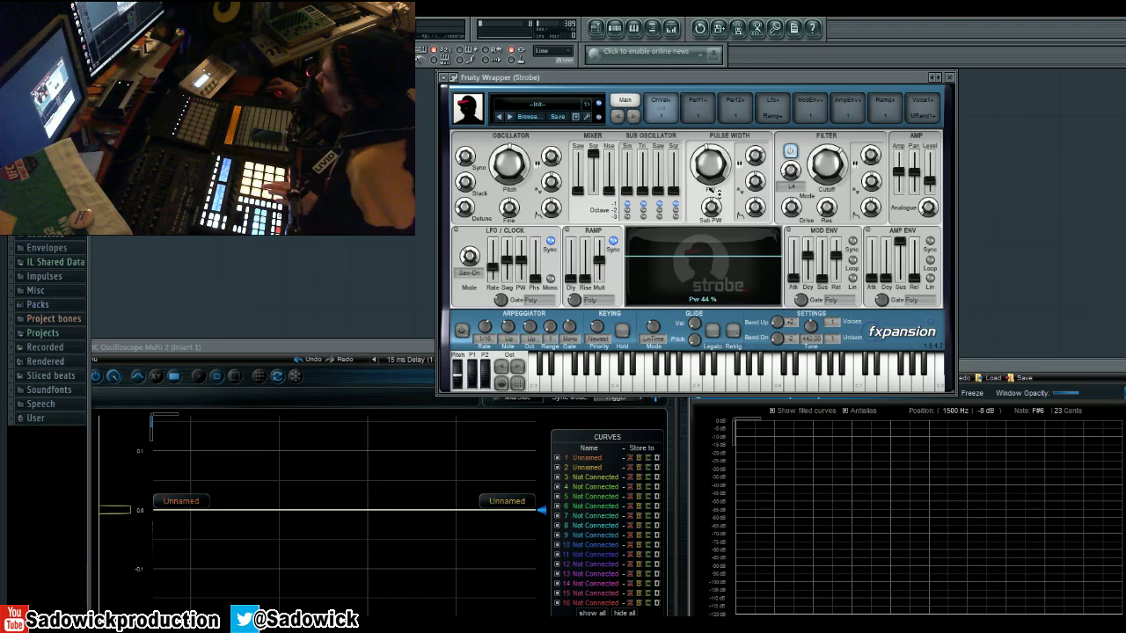
Step: Reload the init preset with the square wave in place of the saw, and vary the pulse width's key tracking to 5 %
{"action": "left_click", "coordinate": [510, 117]}
{"action": "left_click", "coordinate": [499, 117]}
{"action": "mouse_move", "coordinate": [578, 153]}
{"action": "left_mouse_down"}
{"action": "mouse_move", "coordinate": [579, 191]}
{"action": "mouse_move", "coordinate": [594, 153]}
{"action": "left_mouse_up"}
{"action": "left_click_drag", "start_coordinate": [758, 165], "coordinate": [763, 154]}
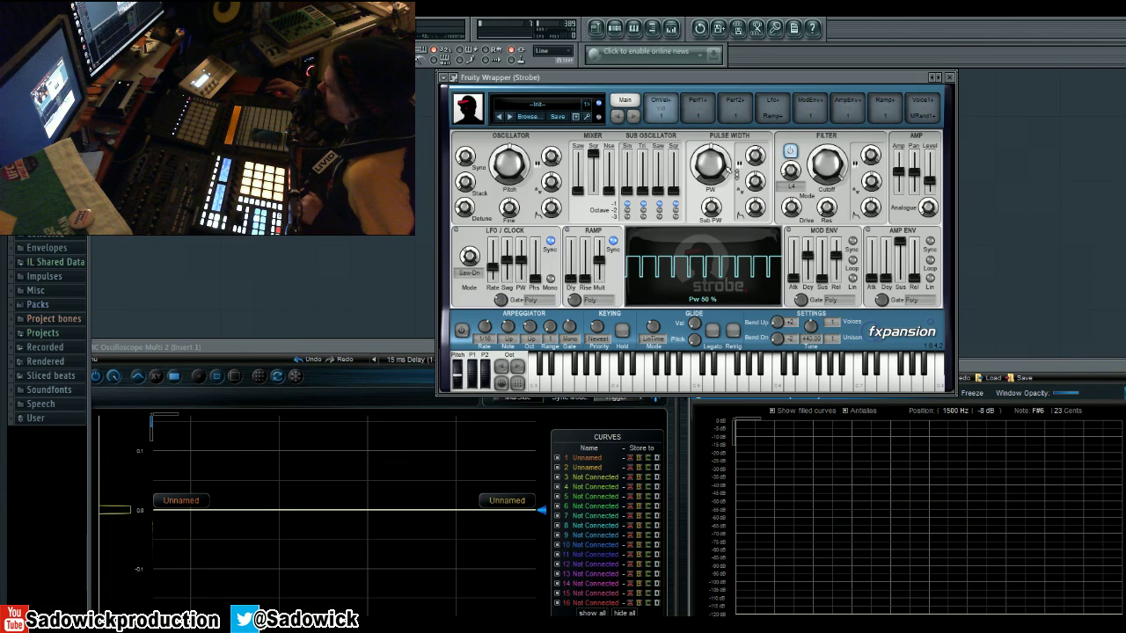
{"action": "left_click_drag", "start_coordinate": [764, 163], "coordinate": [762, 171]}
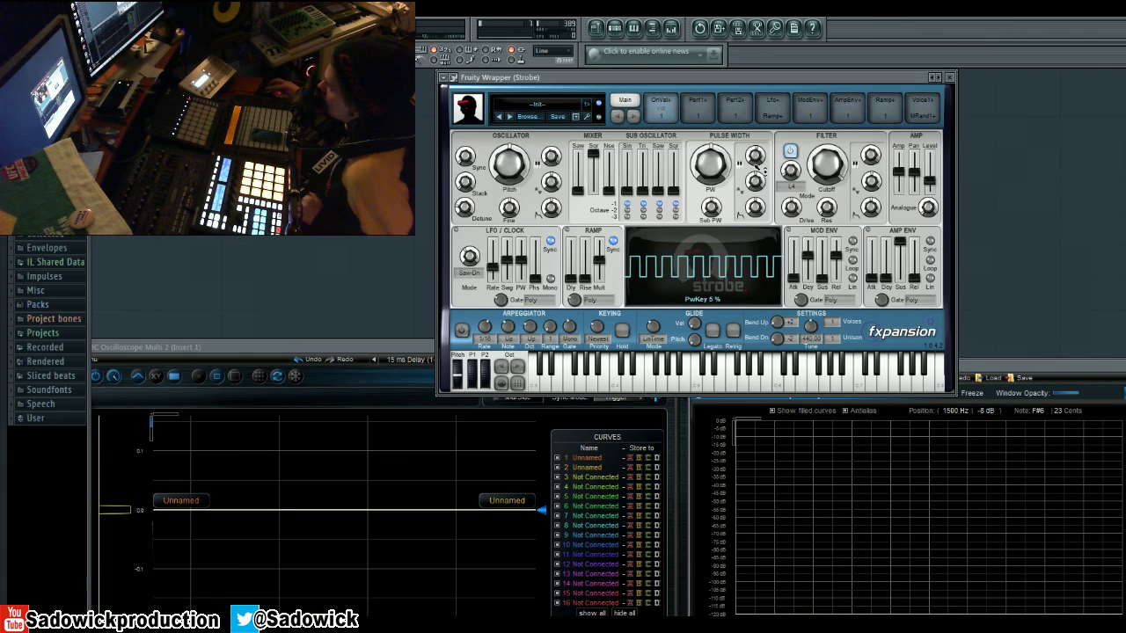
Step: Switch the mixer back to the saw wave and vary the oscillator pitch's key tracking, down to -100 % and back up
{"action": "mouse_move", "coordinate": [592, 154]}
{"action": "left_mouse_down"}
{"action": "mouse_move", "coordinate": [593, 190]}
{"action": "mouse_move", "coordinate": [577, 153]}
{"action": "left_mouse_up"}
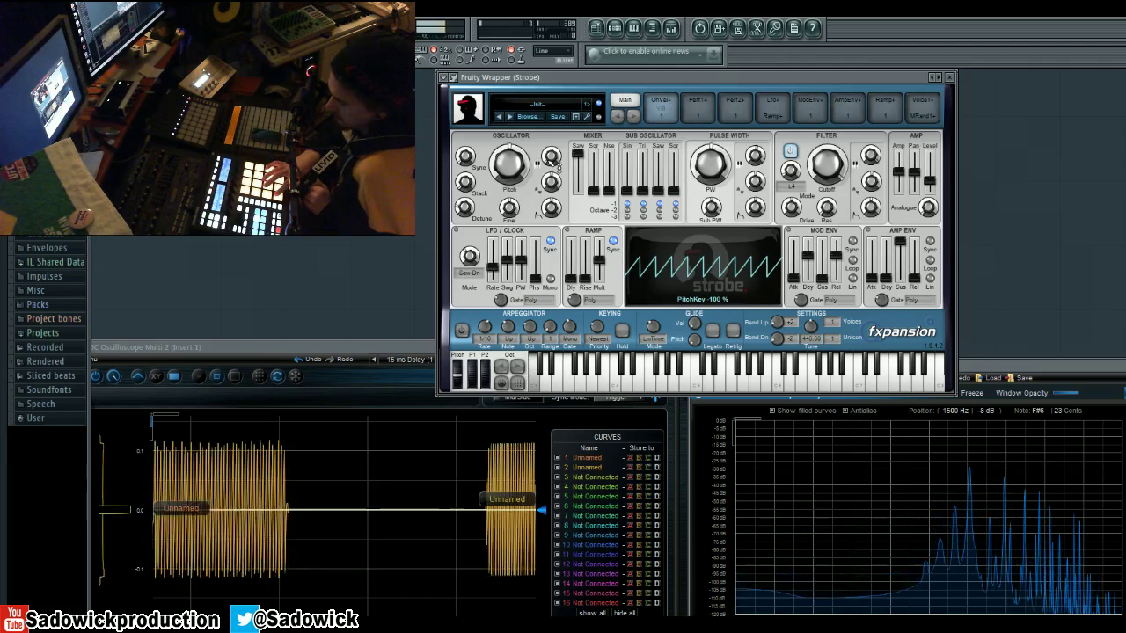
{"action": "left_click_drag", "start_coordinate": [550, 161], "coordinate": [564, 101]}
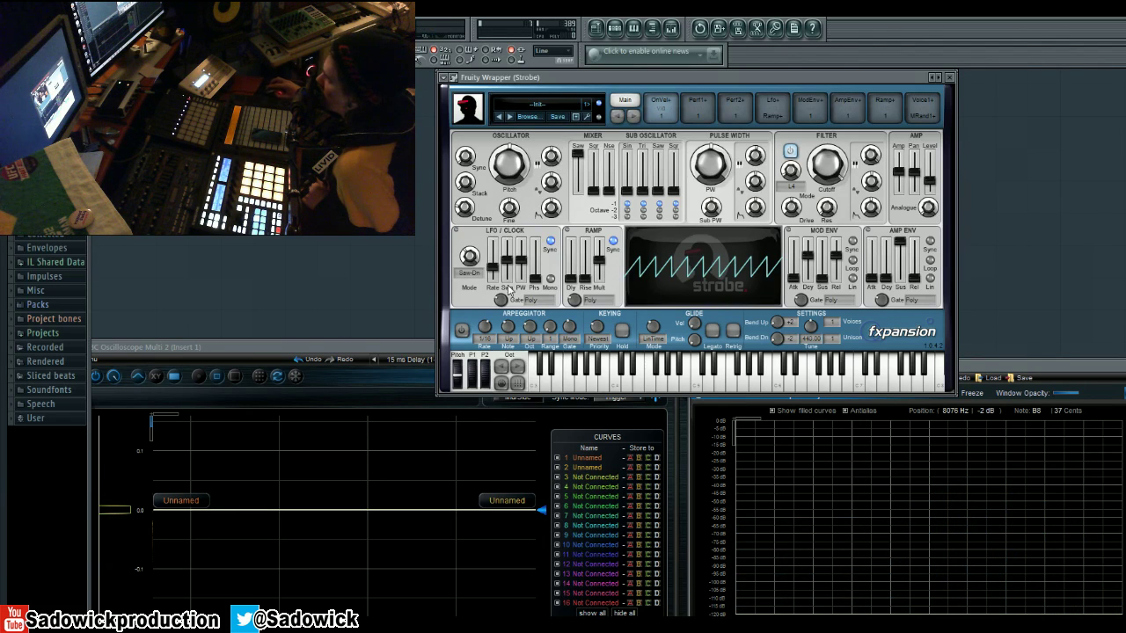
Step: Turn off antialiasing in the spectrum analyser and play a note on Strobe's on-screen keyboard
{"action": "mouse_move", "coordinate": [828, 211]}
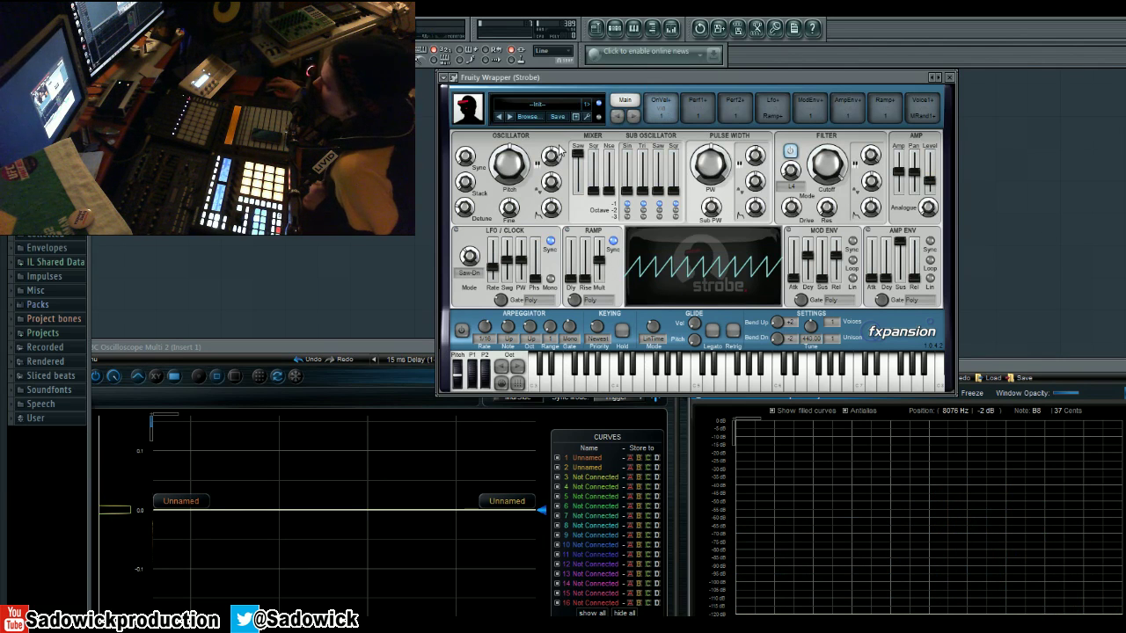
{"action": "left_click", "coordinate": [860, 412]}
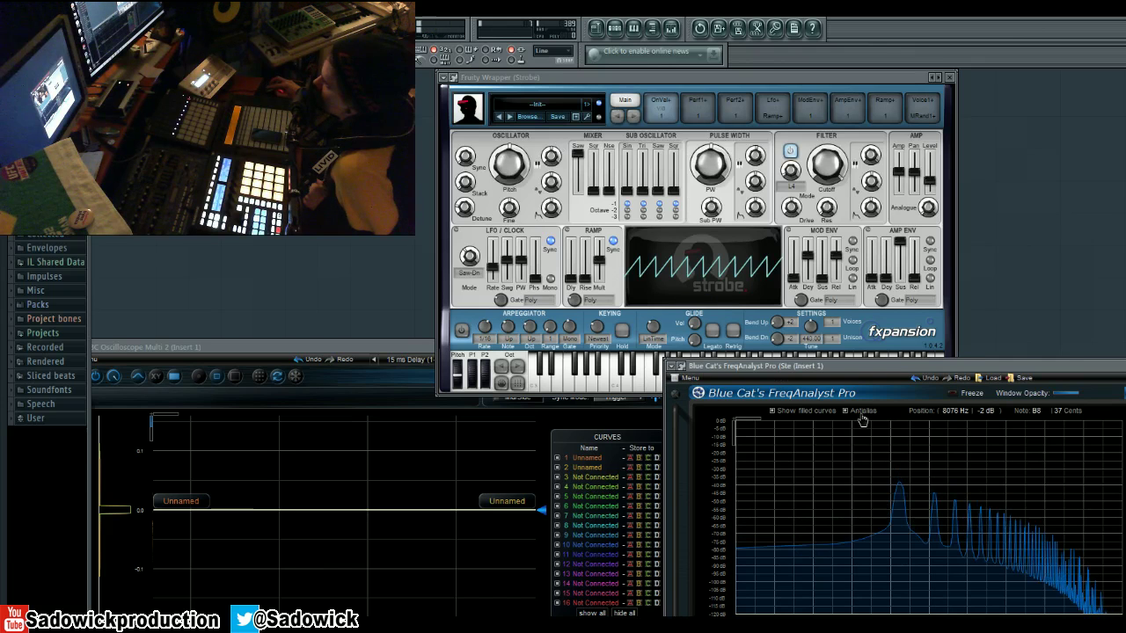
{"action": "left_click", "coordinate": [627, 385]}
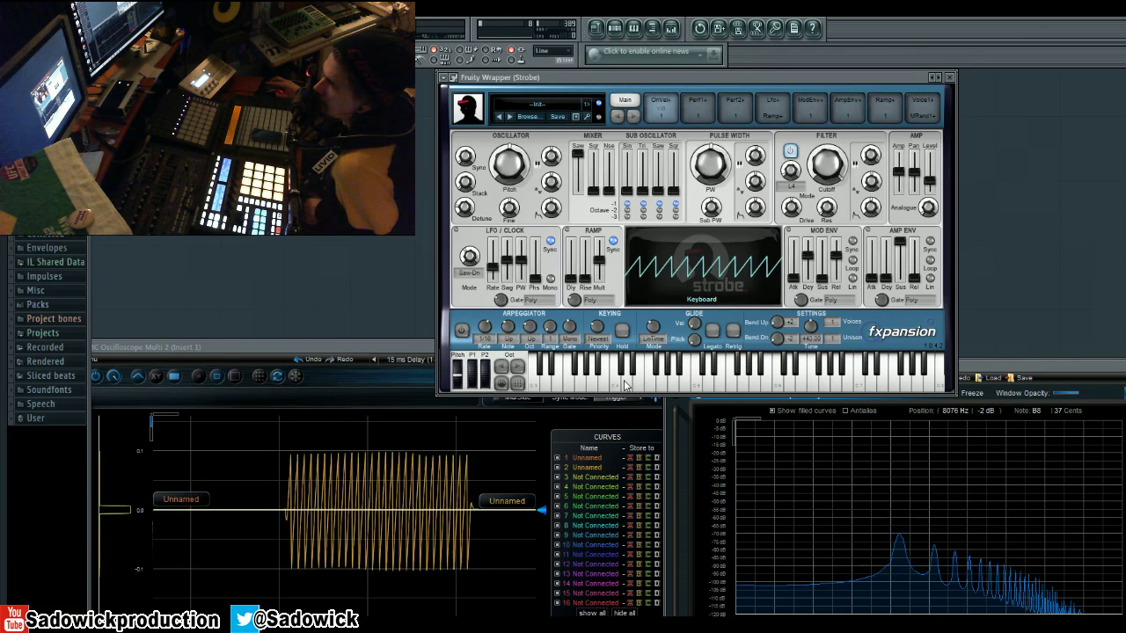